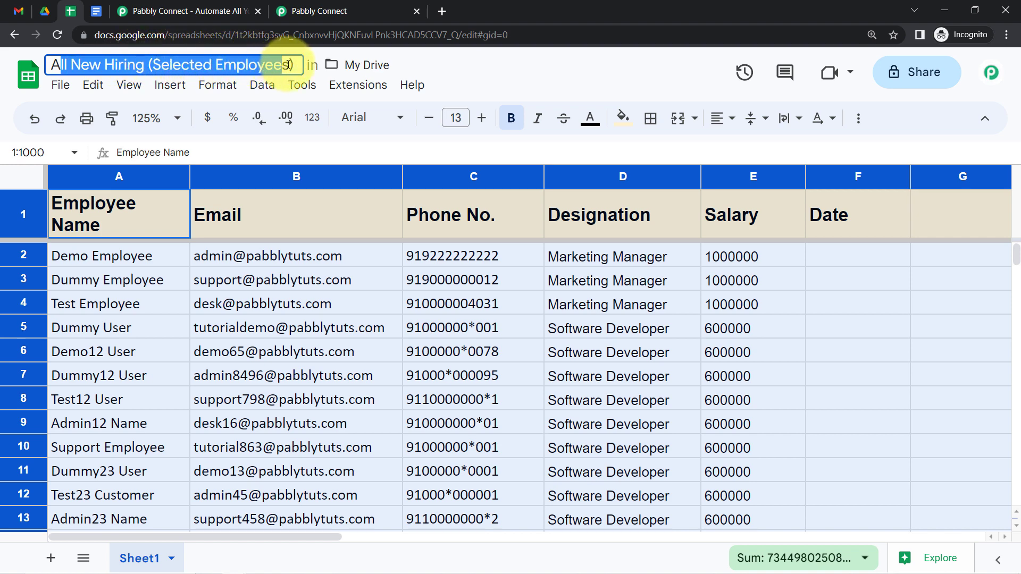
- Examine the employees' email entries in the All New Hiring (Selected Employees) spreadsheet, going down the Email column
click(905, 272)
click(308, 256)
click(301, 281)
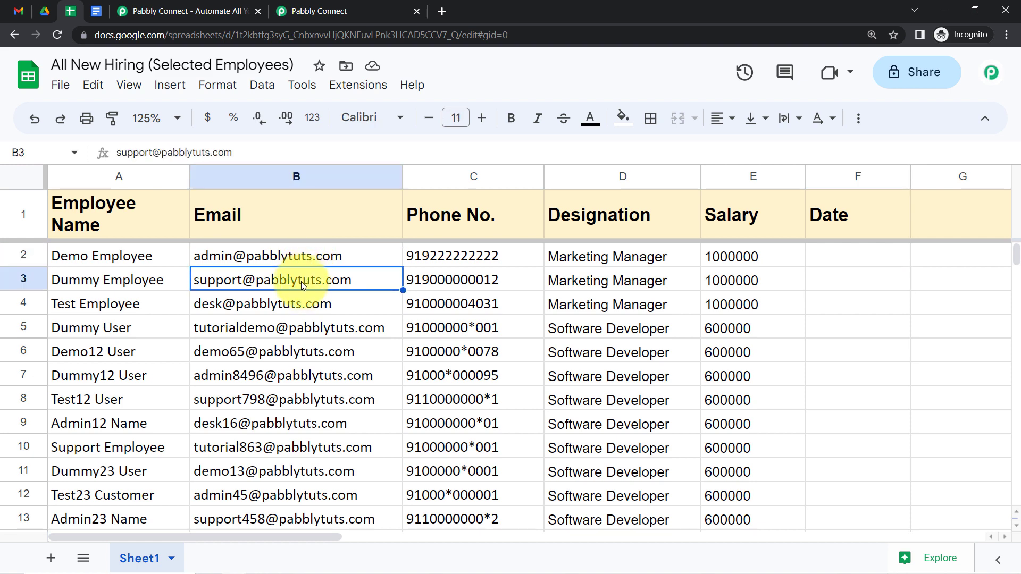
click(301, 306)
click(306, 332)
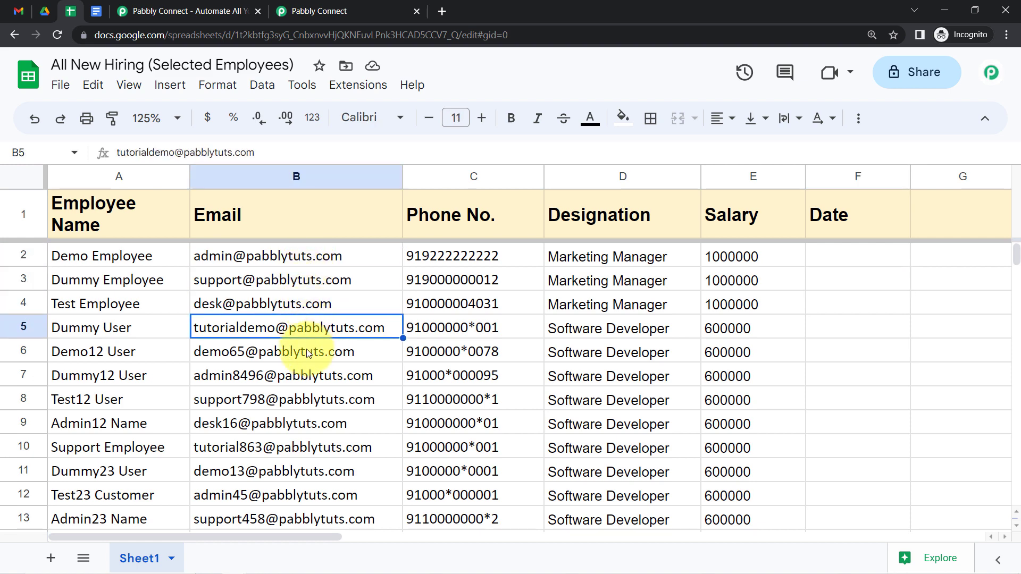
click(306, 351)
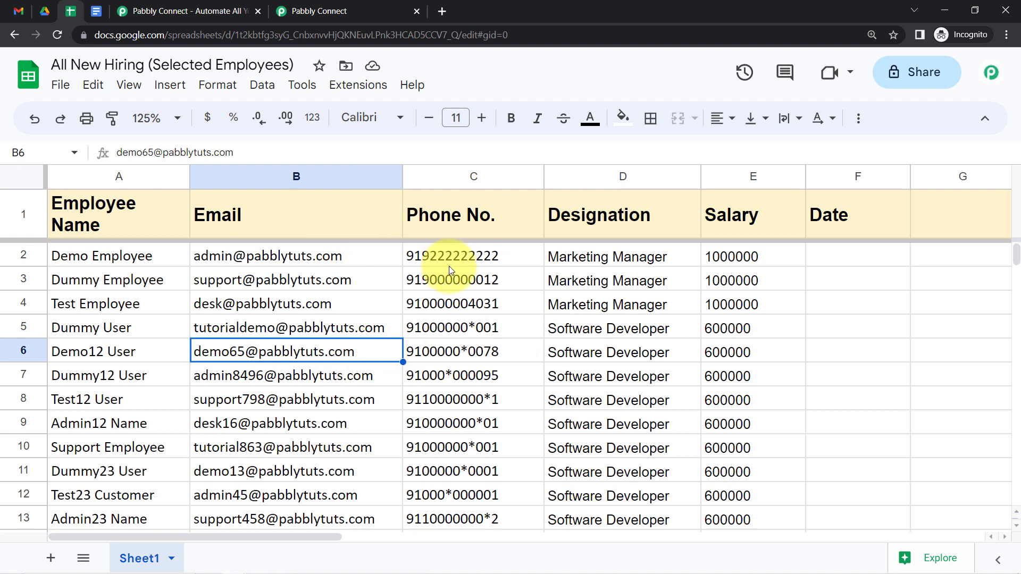
- Switch to the Job offer letter Template in Google Docs and examine its Current Date and Employee Name placeholders
click(100, 18)
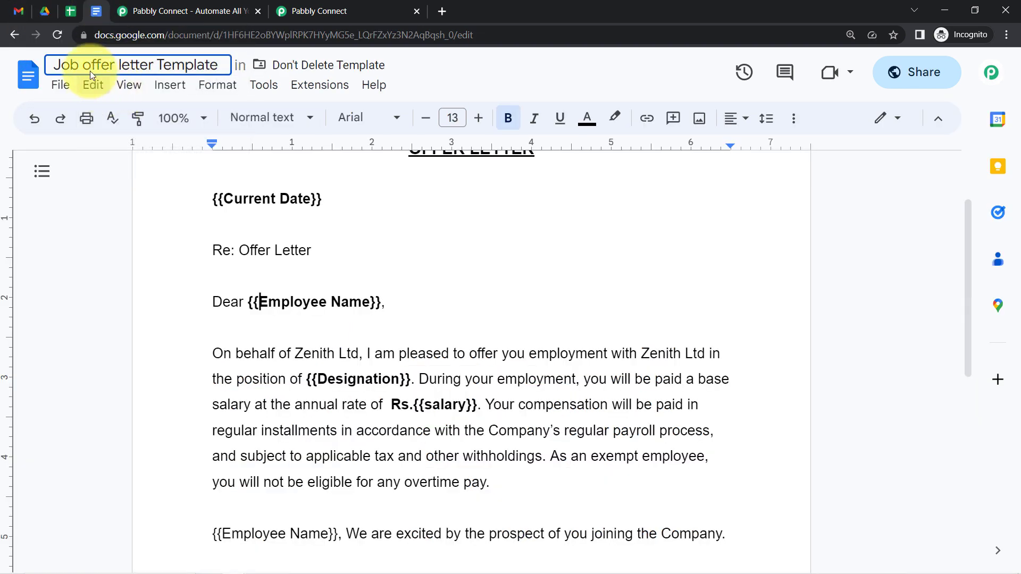
drag(89, 63, 205, 64)
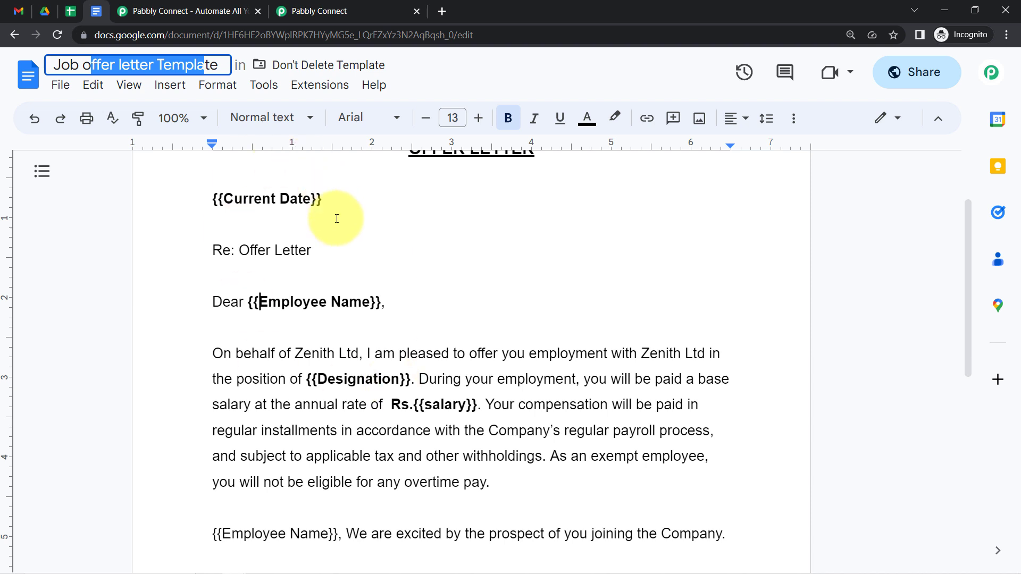
drag(971, 247, 965, 189)
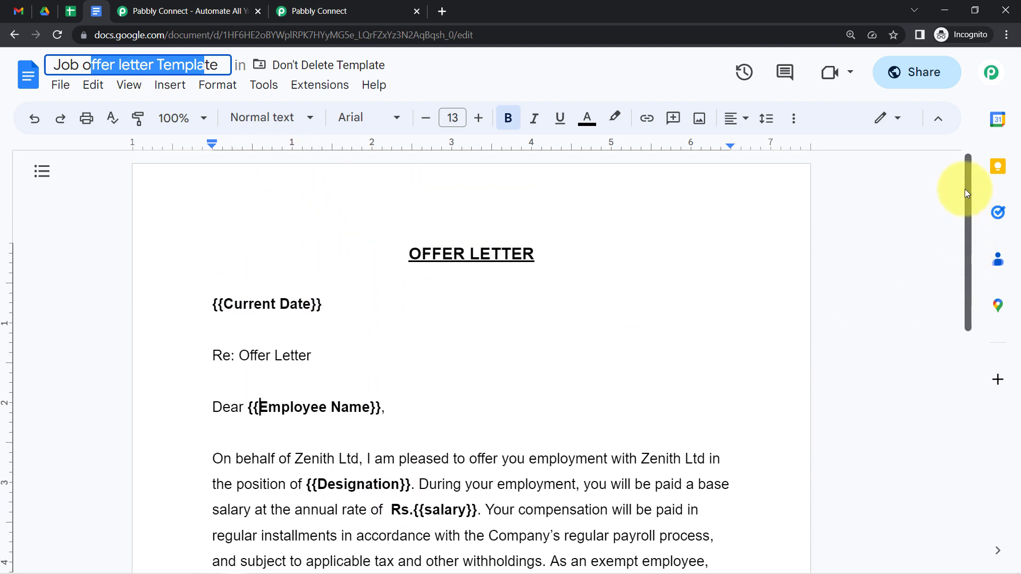
drag(214, 305, 326, 319)
drag(259, 406, 382, 407)
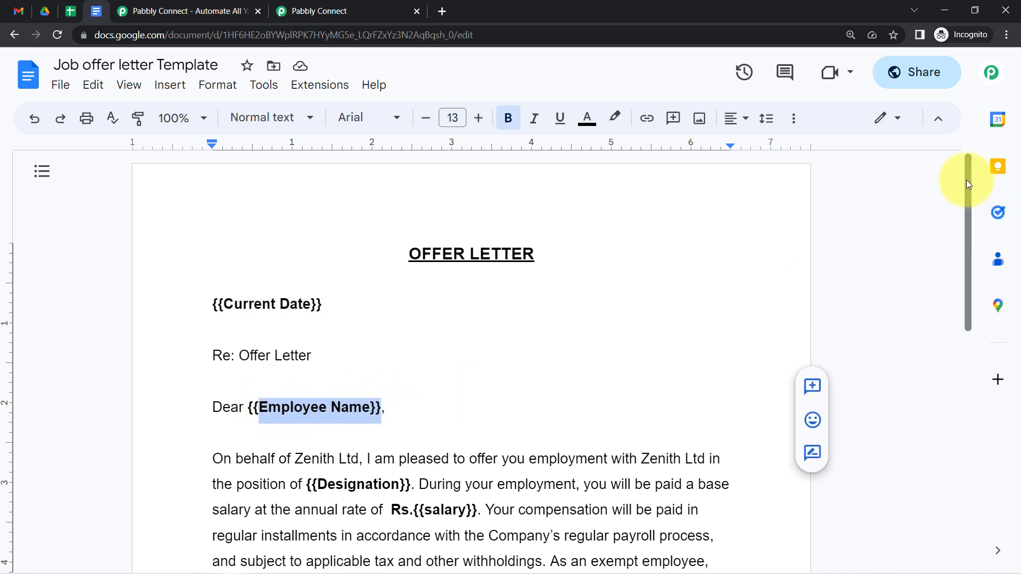
mouse_move(967, 183)
mouse_down()
mouse_move(973, 296)
mouse_move(962, 201)
mouse_up()
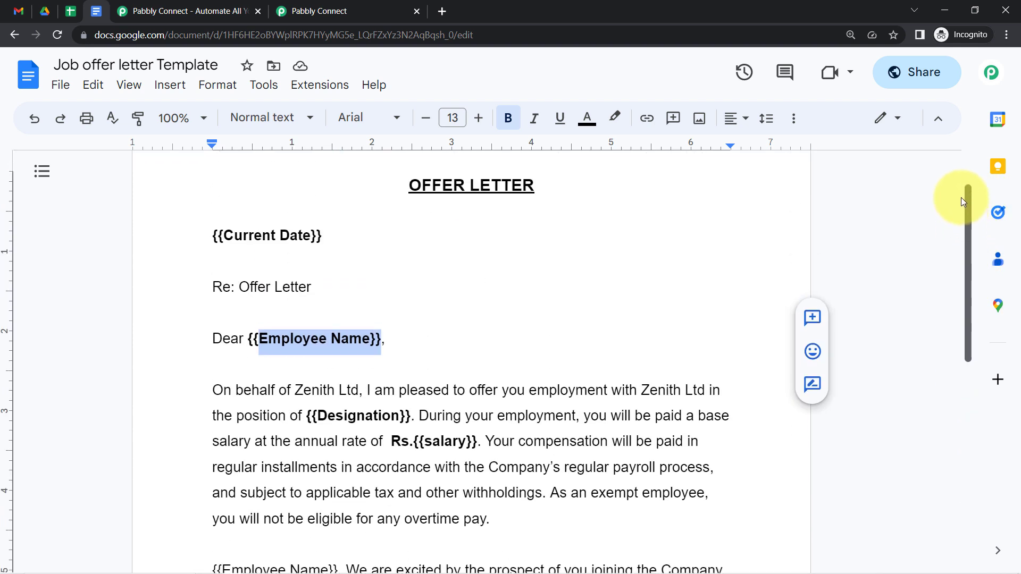
- Return to the hiring spreadsheet in Google Sheets and check the first employee's name, designation and salary
click(70, 11)
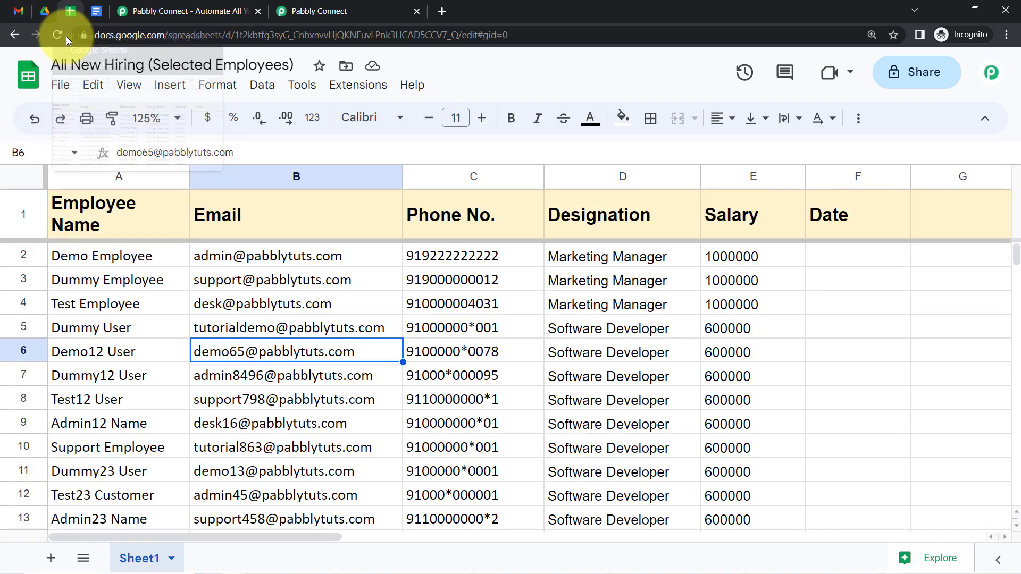
click(94, 257)
click(618, 256)
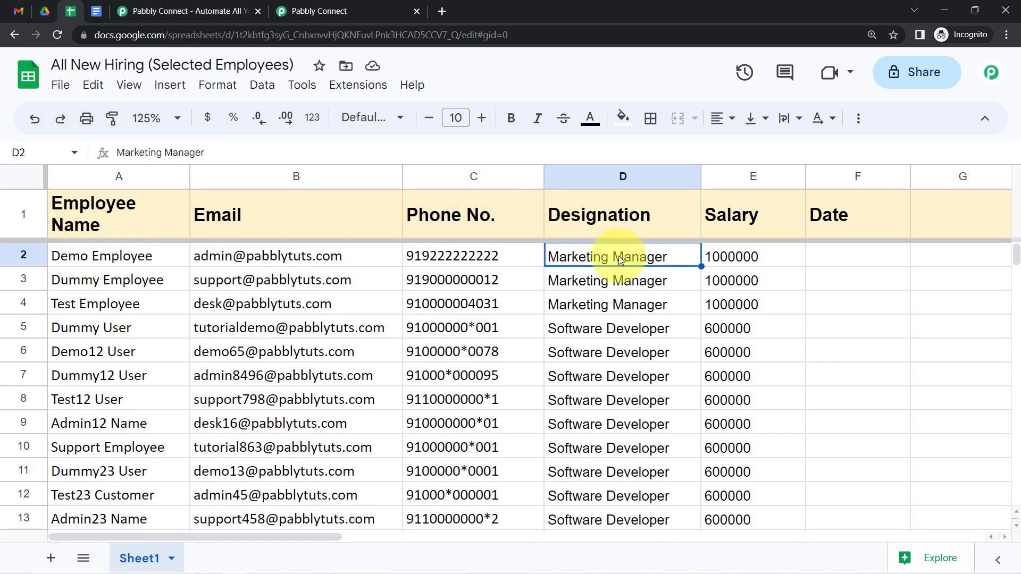
click(760, 257)
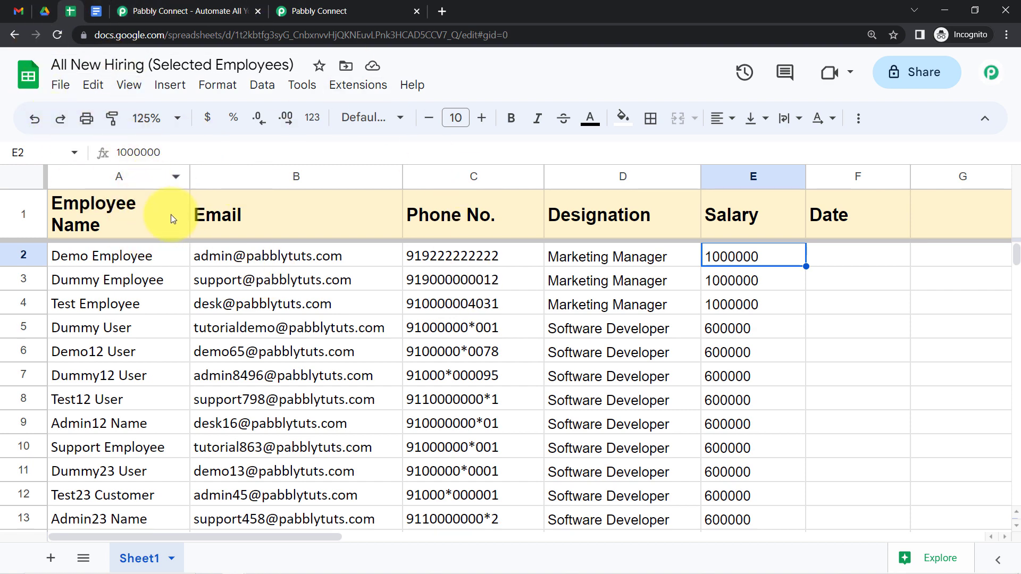
- Compare the Employee Name placeholder in the Job offer letter Template with the data in the hiring spreadsheet
click(96, 11)
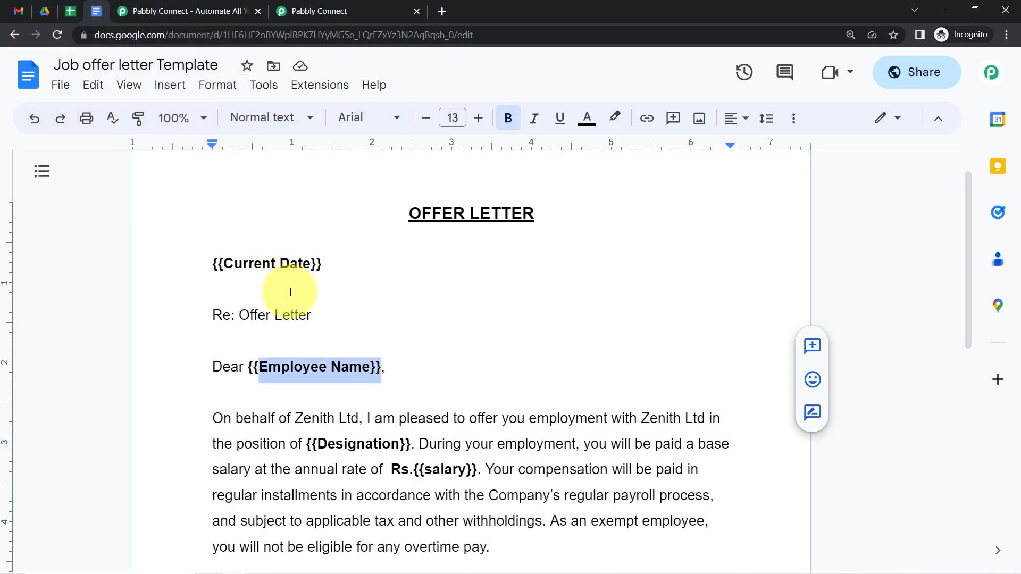
drag(253, 367, 375, 368)
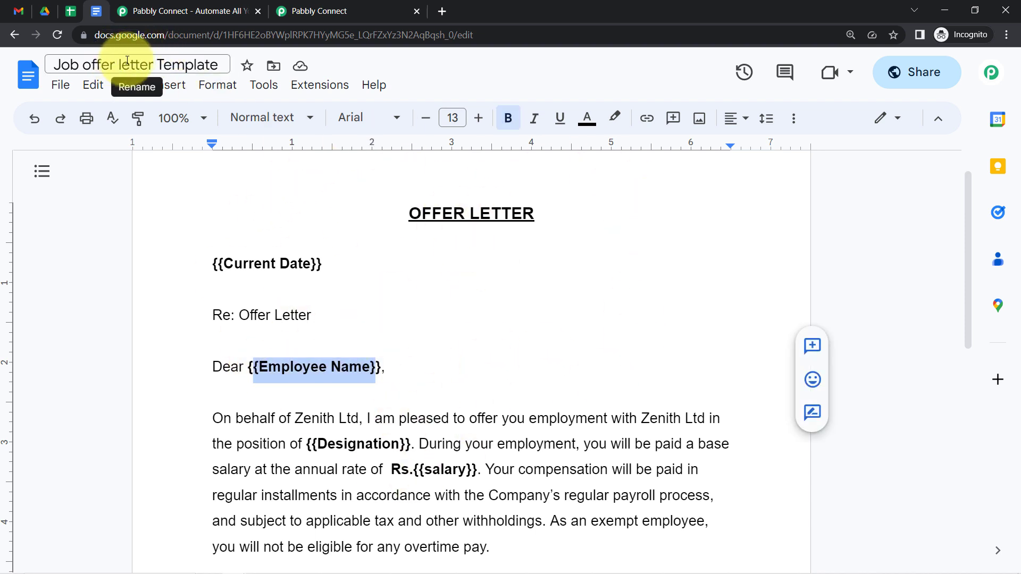
drag(119, 64, 250, 64)
click(70, 11)
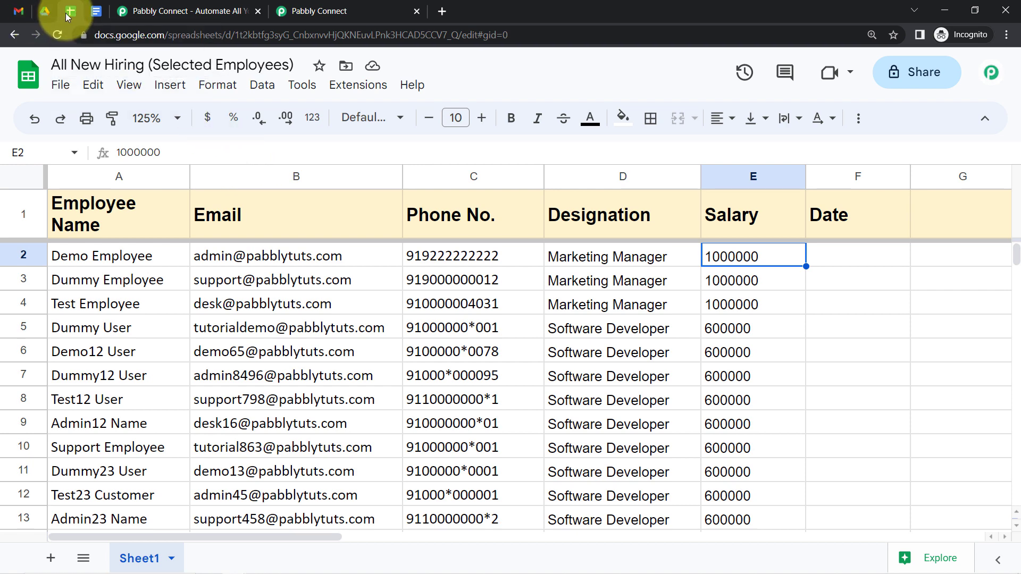
click(96, 11)
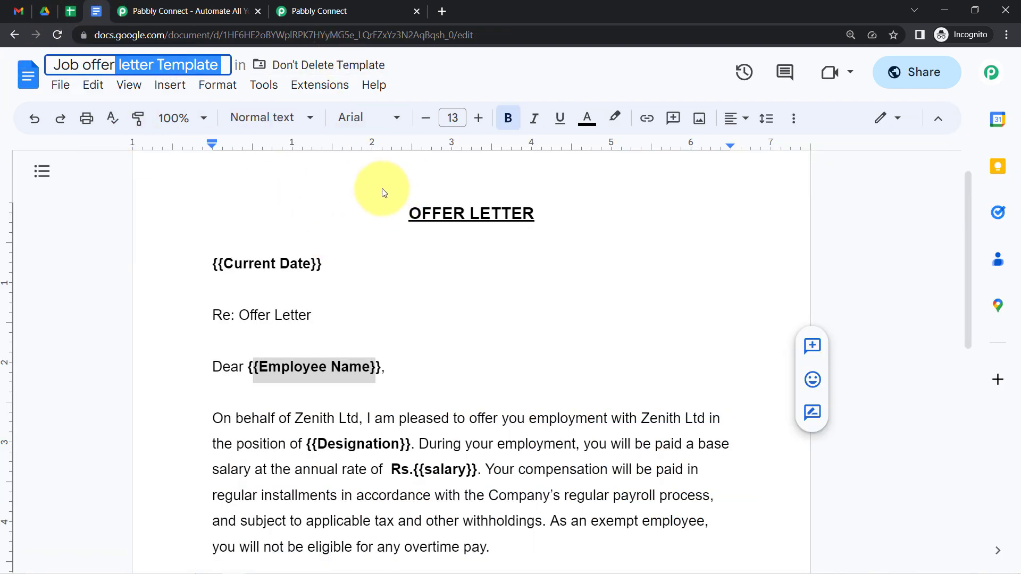
- Revisit the hiring spreadsheet and the letter template, ending on the Pabbly Connect dashboard
click(210, 10)
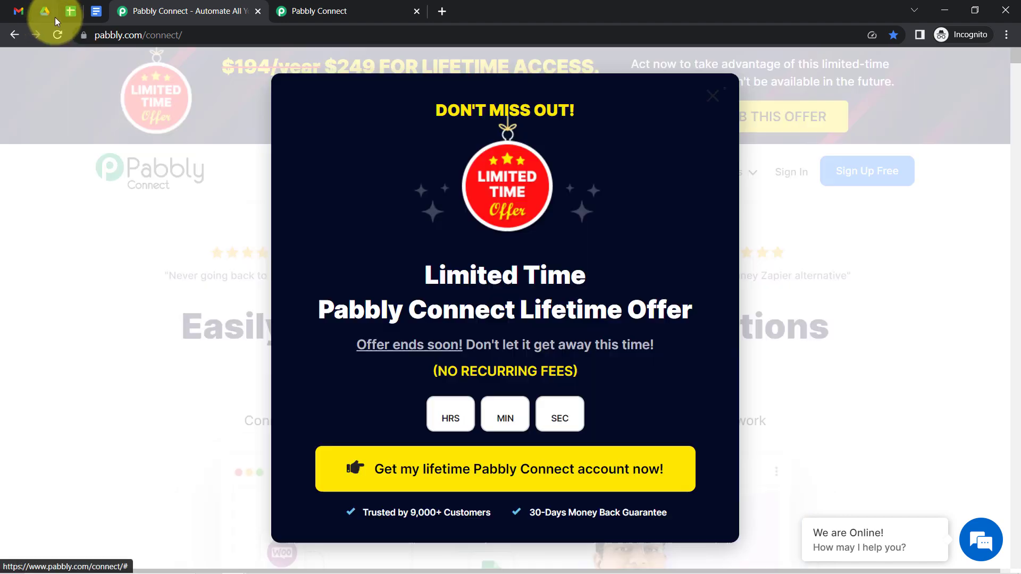
click(71, 12)
click(97, 13)
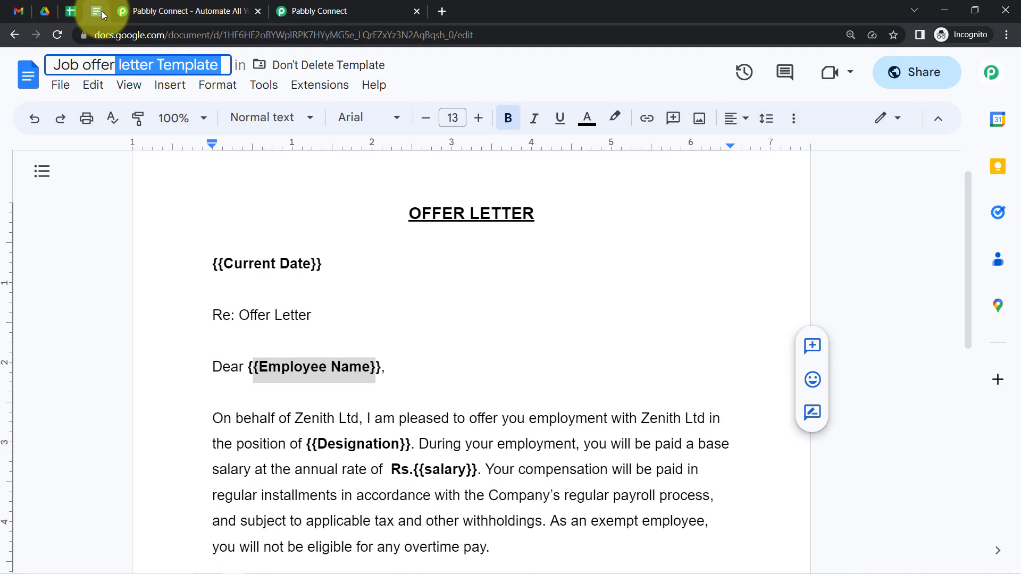
click(298, 11)
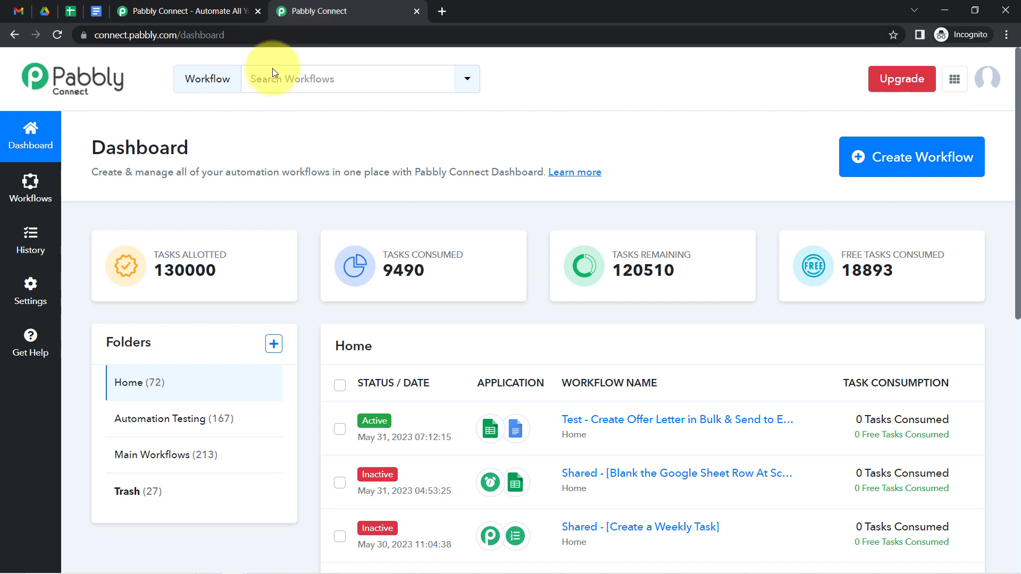
drag(116, 148, 468, 163)
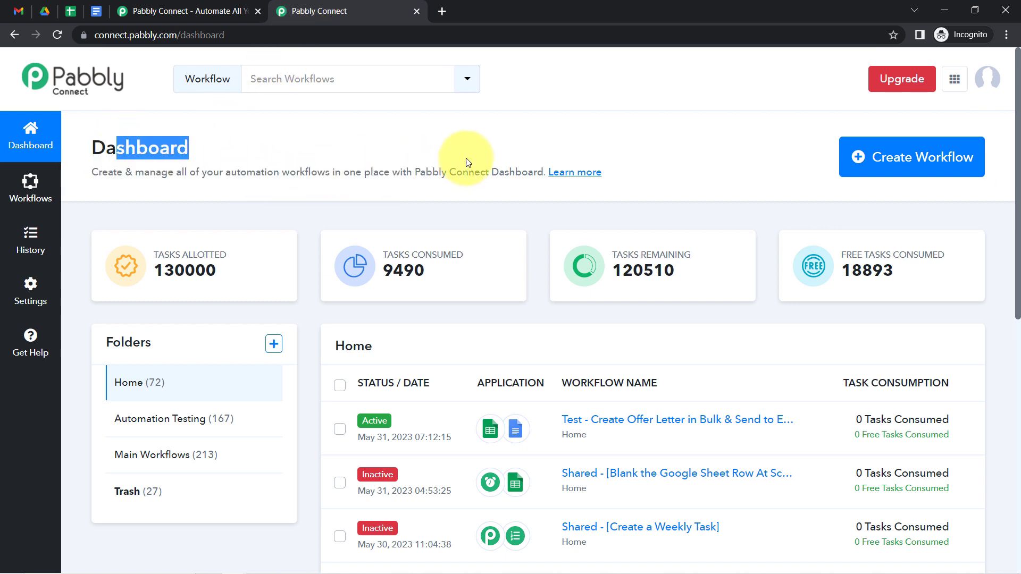
- Dismiss the lifetime offer pop-up on the Pabbly Connect website and return to the Pabbly Connect dashboard
click(216, 5)
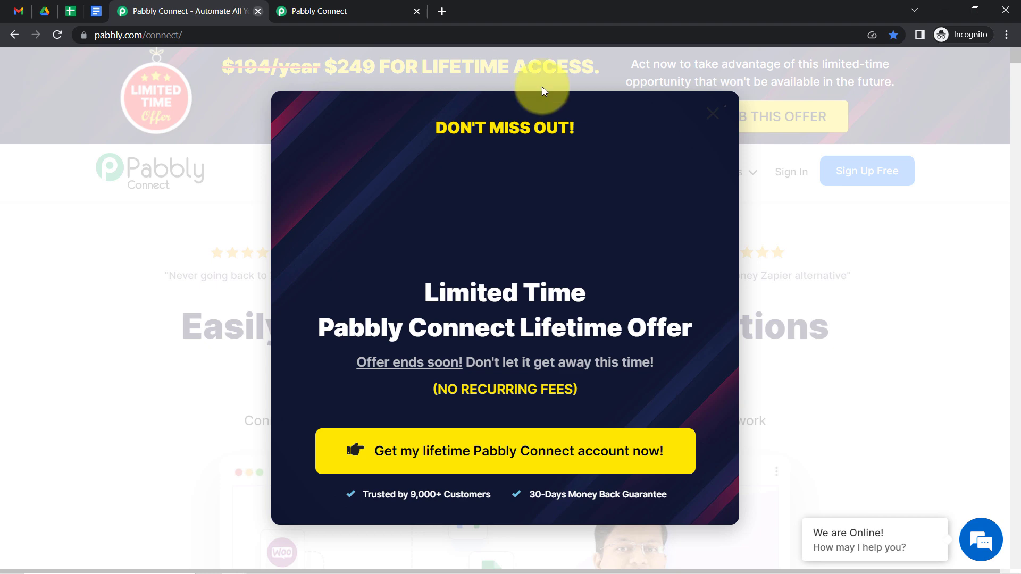
click(711, 117)
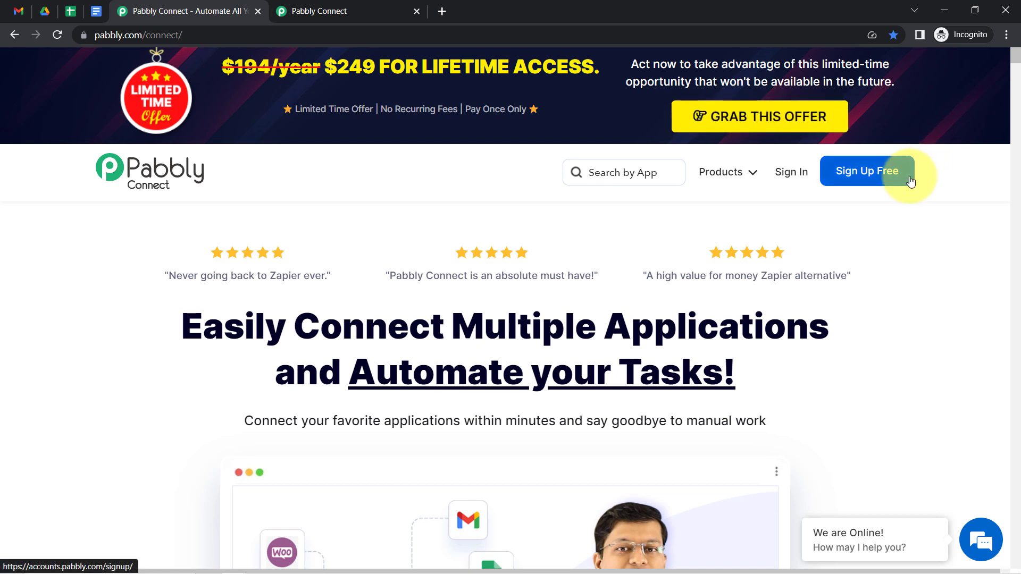
click(346, 10)
double_click(177, 144)
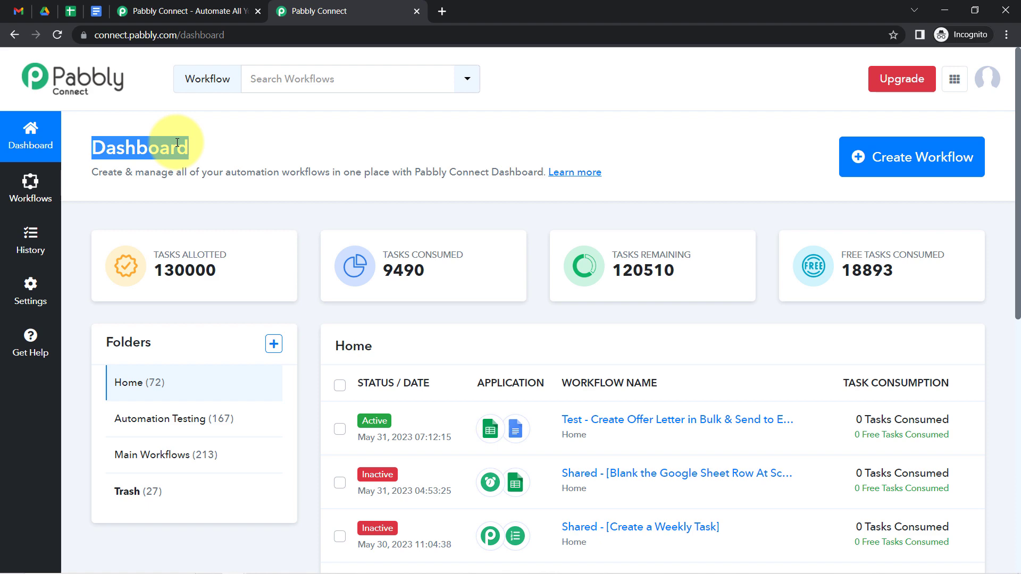
- Create a new workflow named "Create Offer Letters in Bulk & Send to Employees"
click(918, 162)
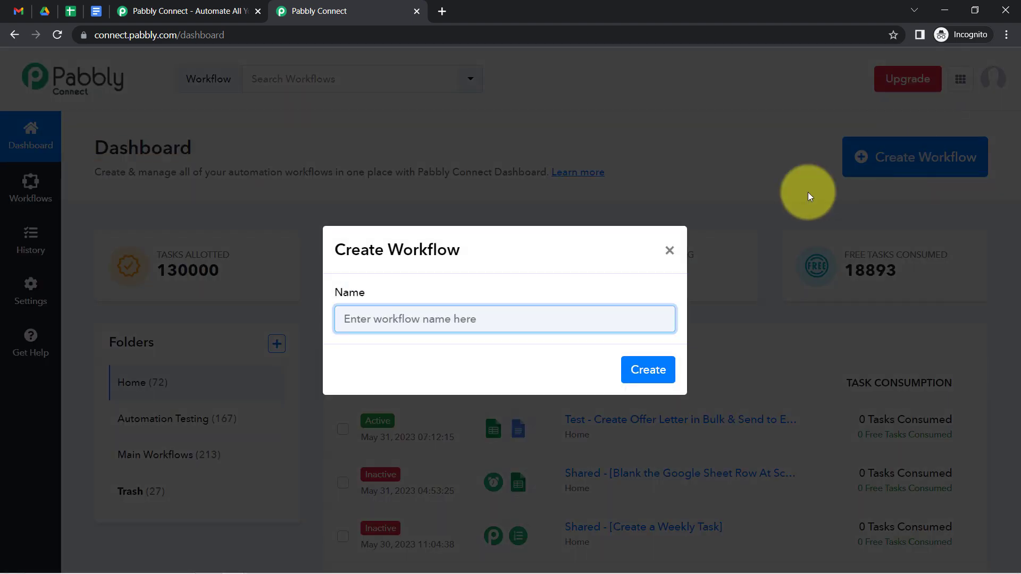
double_click(453, 257)
click(418, 311)
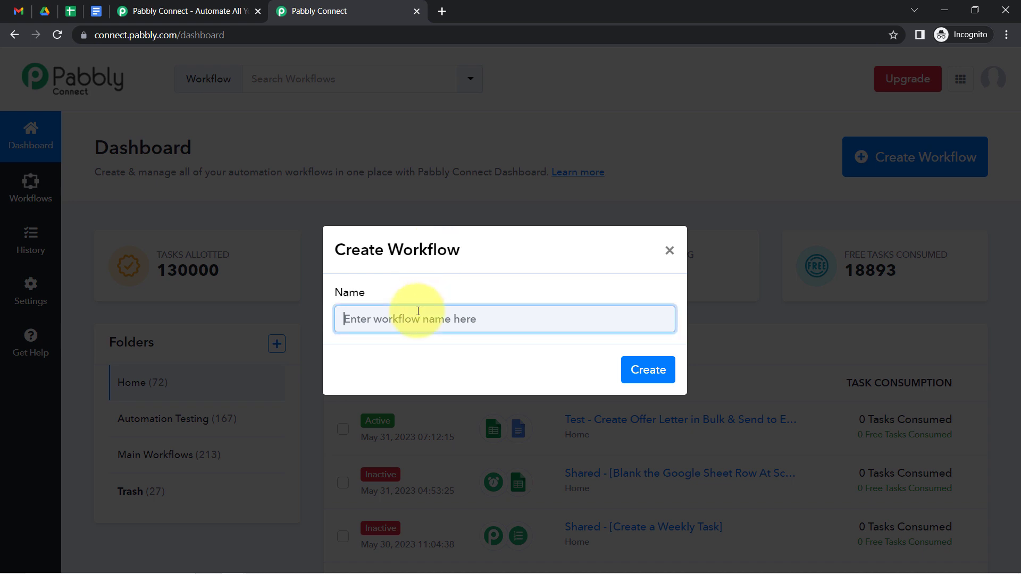
text(Create Offer Letters in Bulk & Send to Employees)
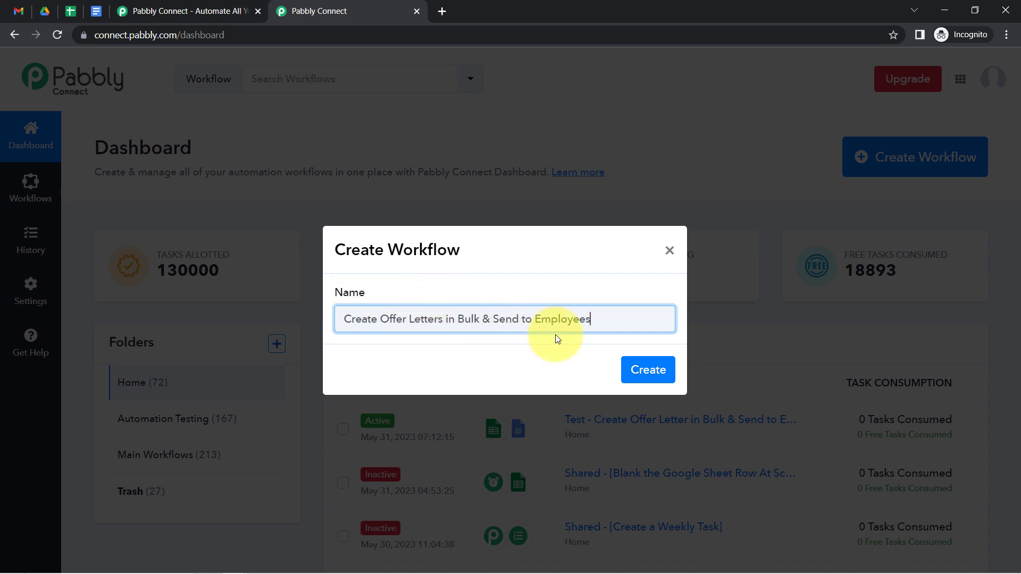
click(645, 382)
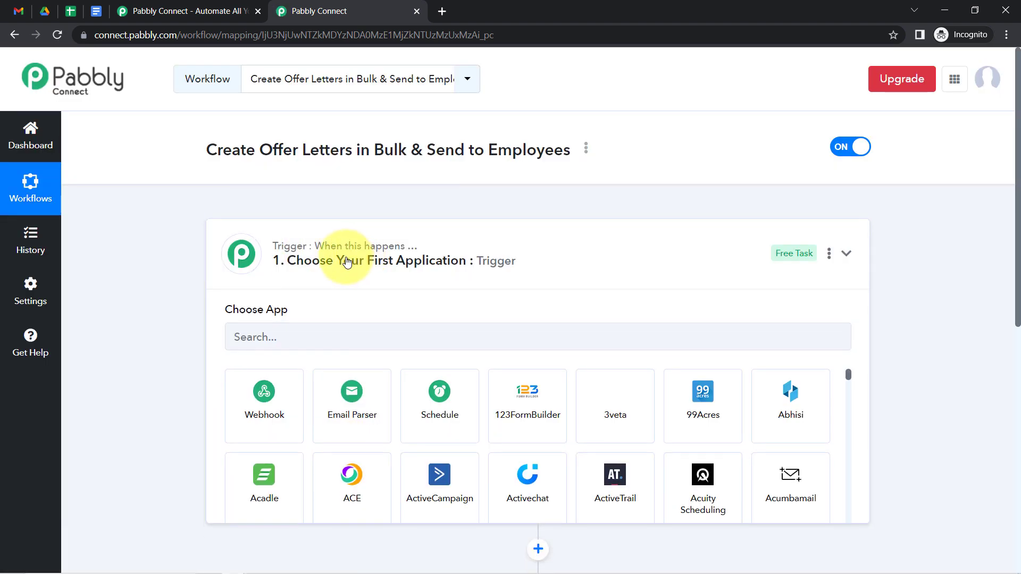
- Collapse the trigger's settings and examine the workflow's name together with its trigger and action steps
click(342, 246)
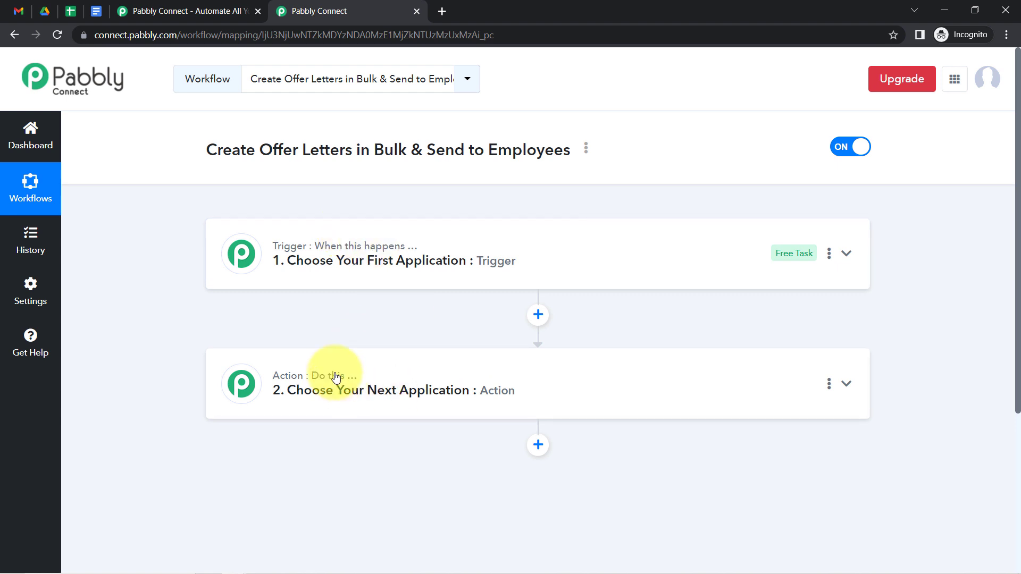
mouse_move(413, 256)
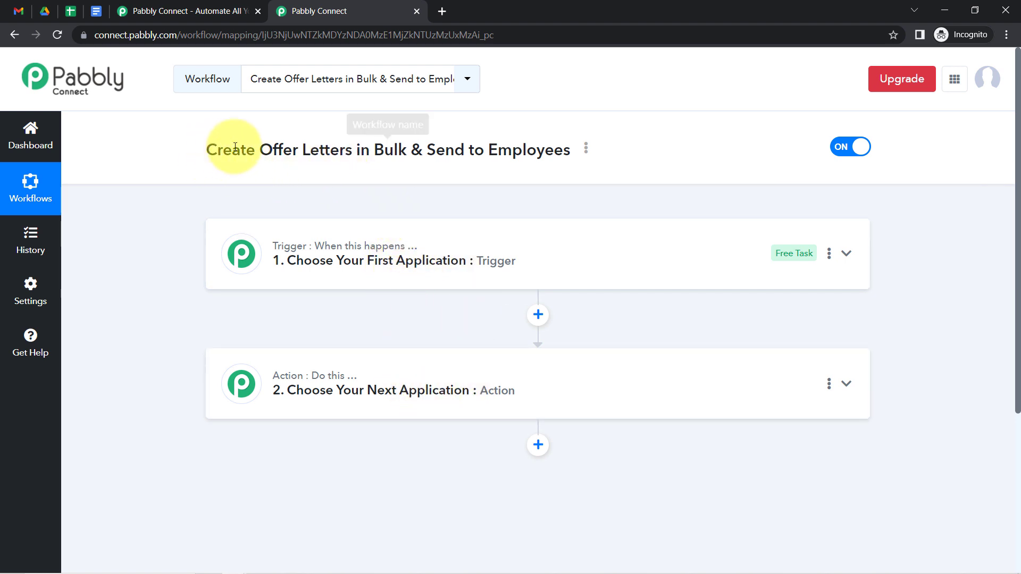
drag(208, 150, 529, 148)
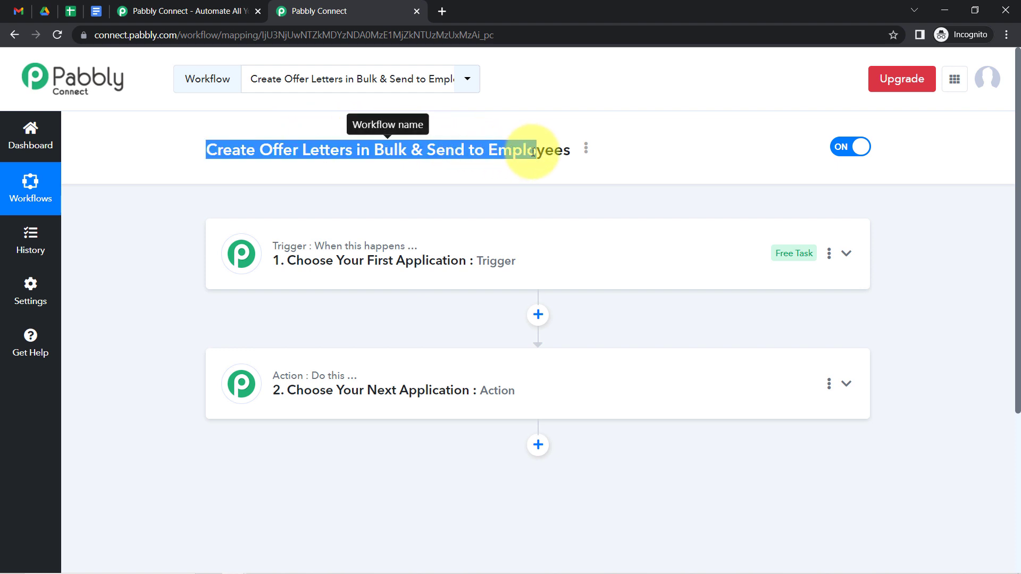
- Set Google Sheets as the app for the workflow's trigger step, searching for "google sh"
click(330, 260)
click(231, 332)
text(google sh)
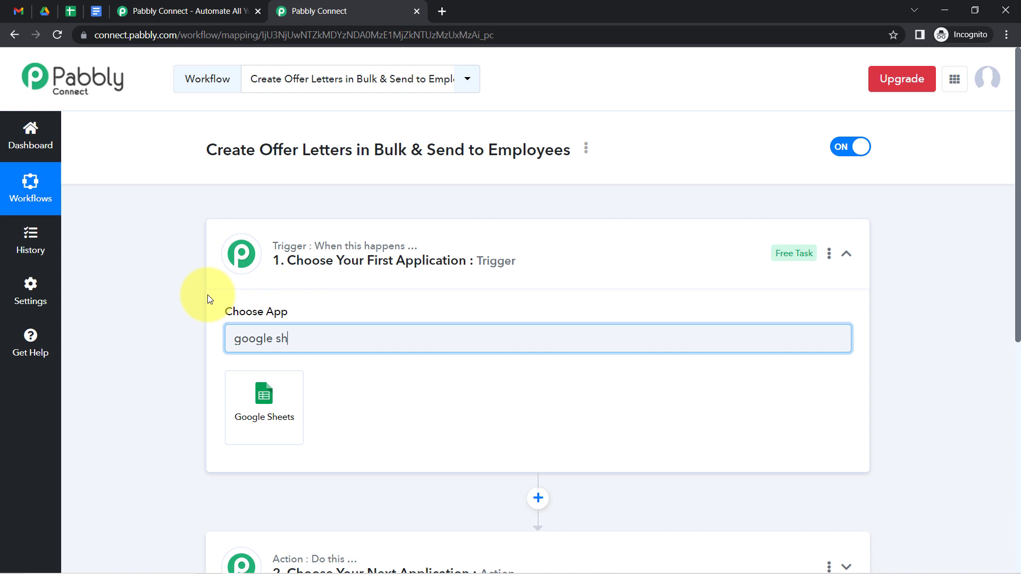
click(273, 400)
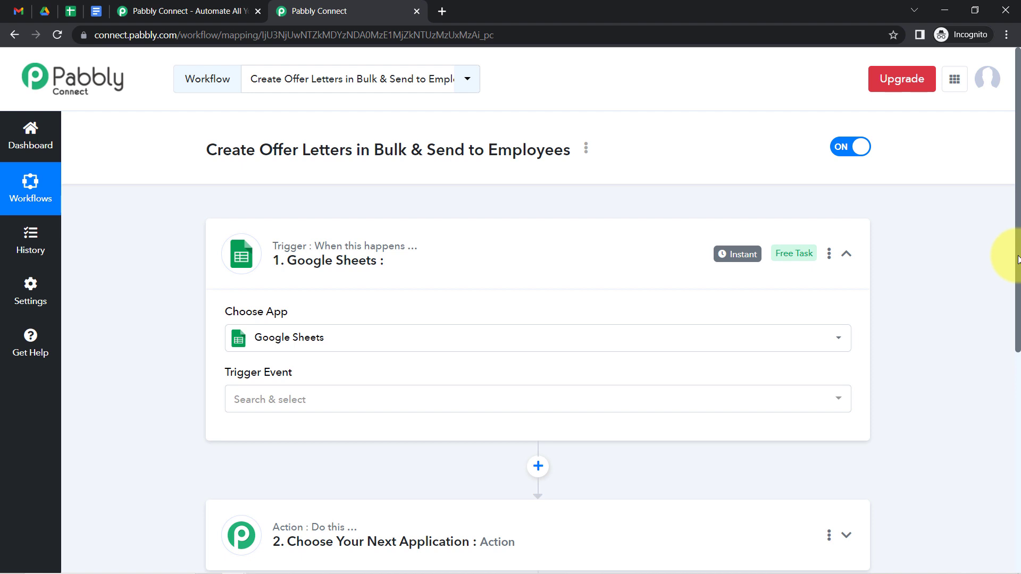
- Set Google Docs as the app for the workflow's action step, searching for "google doc"
scroll(1010, 319, down, 4)
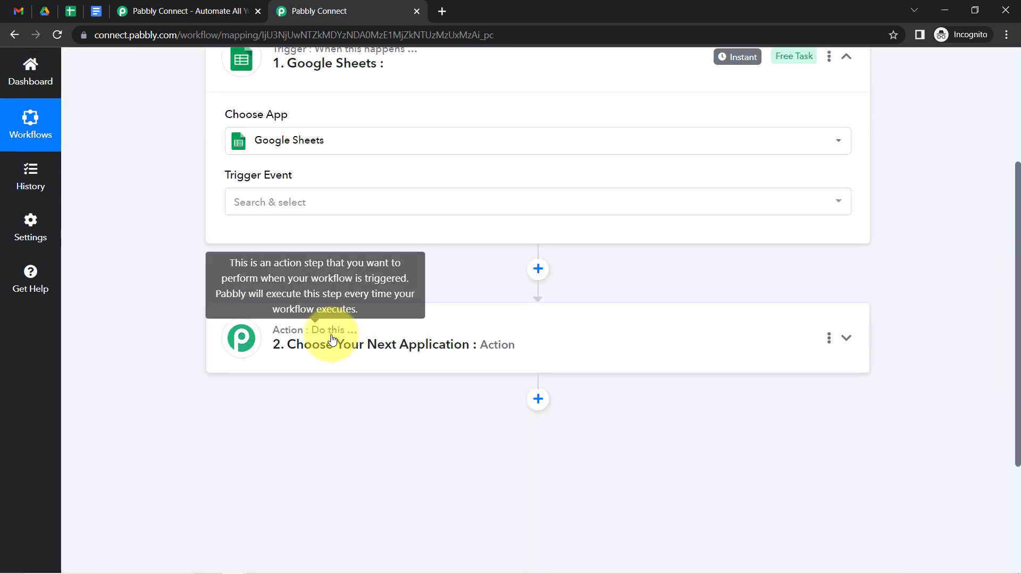
click(308, 346)
click(259, 421)
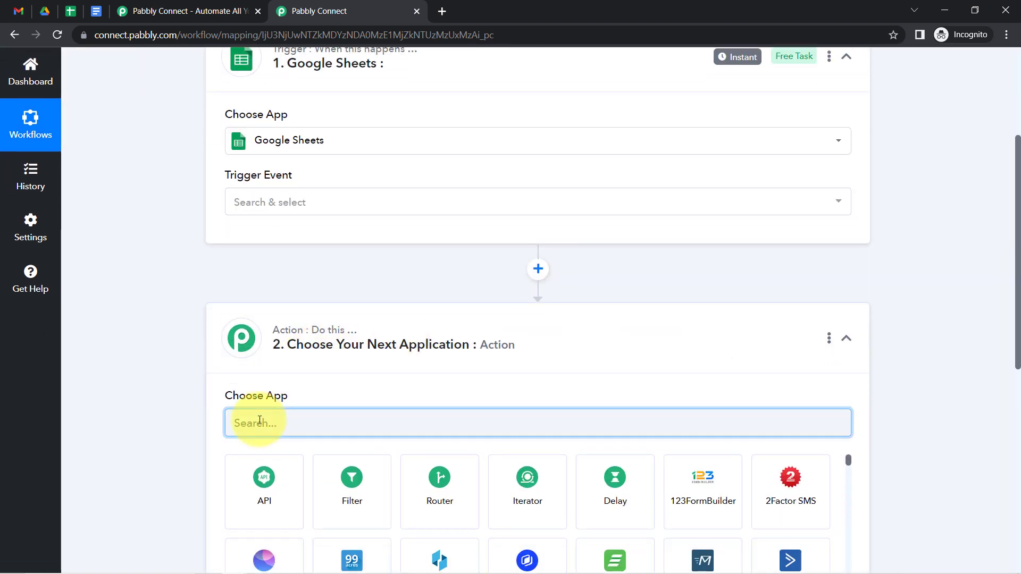
text(google)
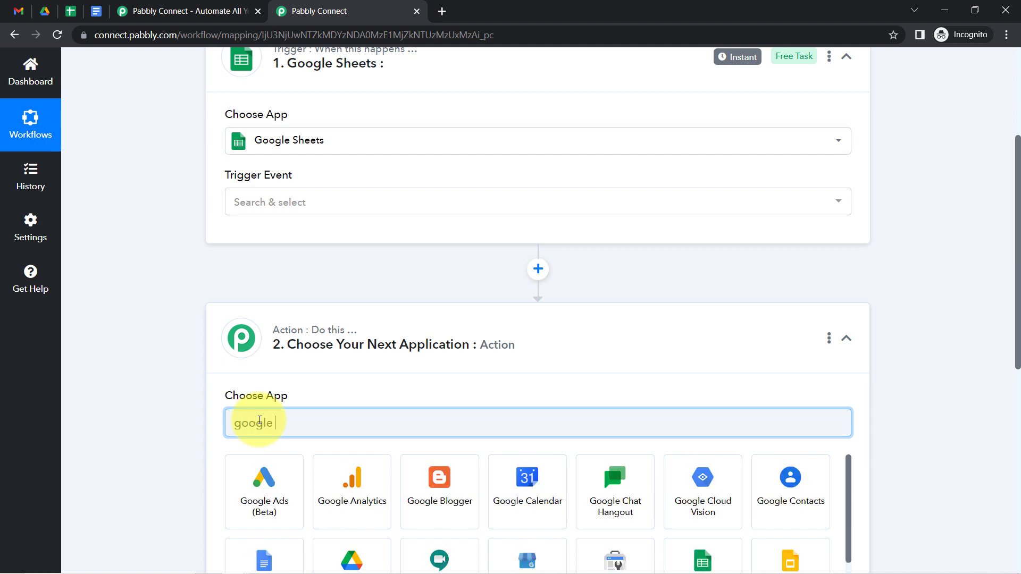
text( do0)
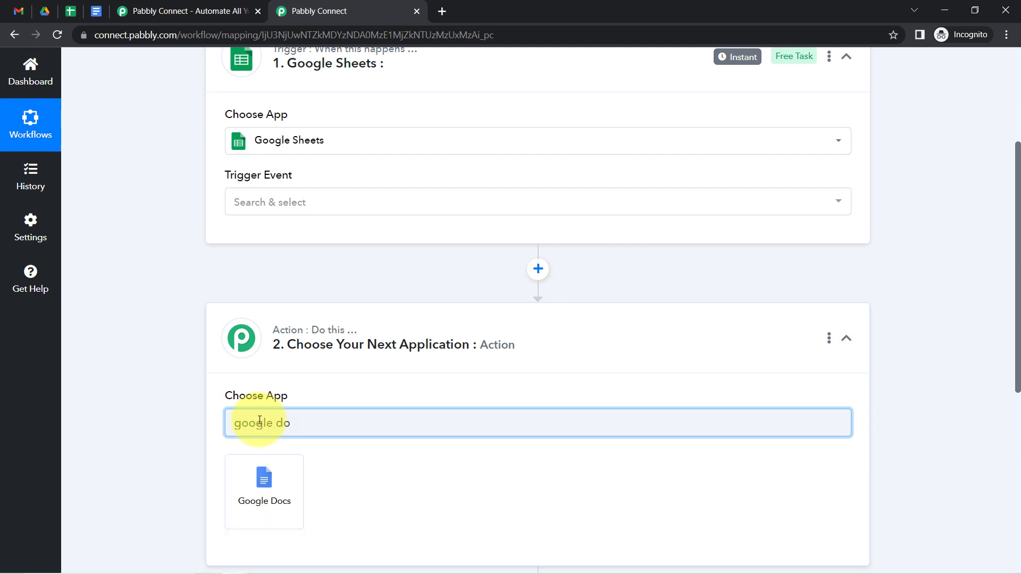
text(c)
click(256, 470)
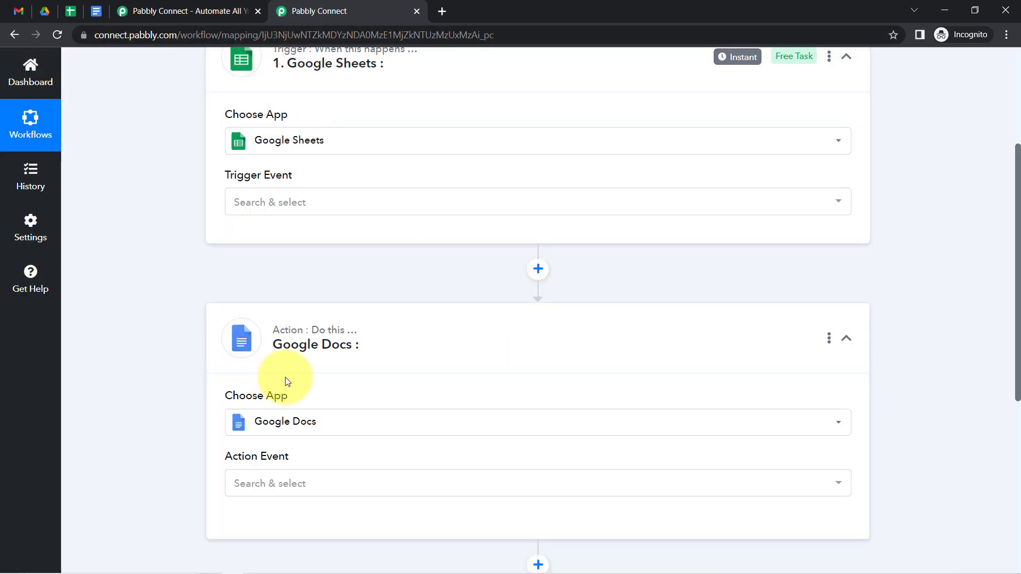
- Set the Google Sheets trigger event to New or Updated Spreadsheet Row and copy the trigger's webhook URL
drag(1017, 252, 1016, 136)
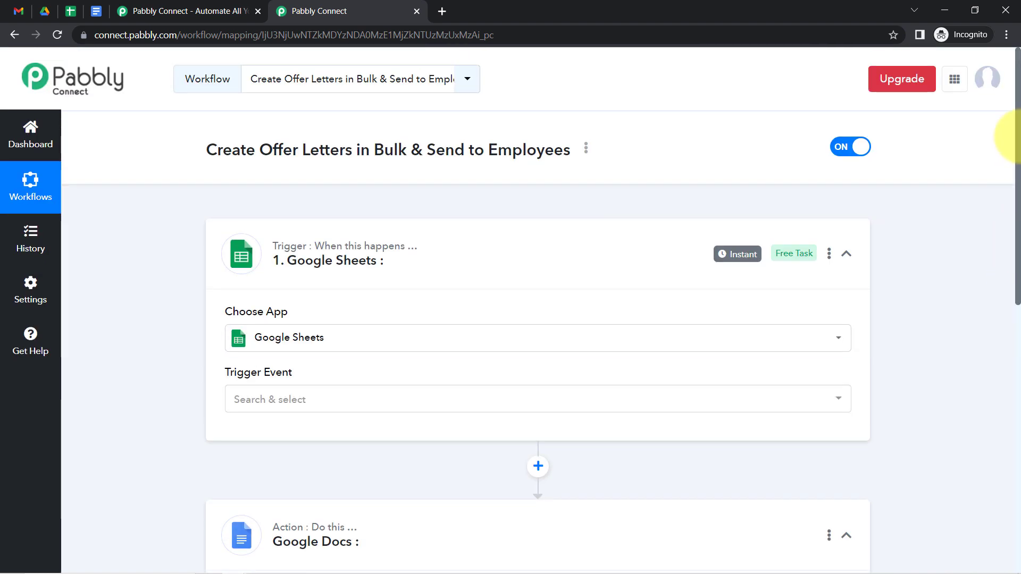
click(250, 398)
mouse_move(259, 374)
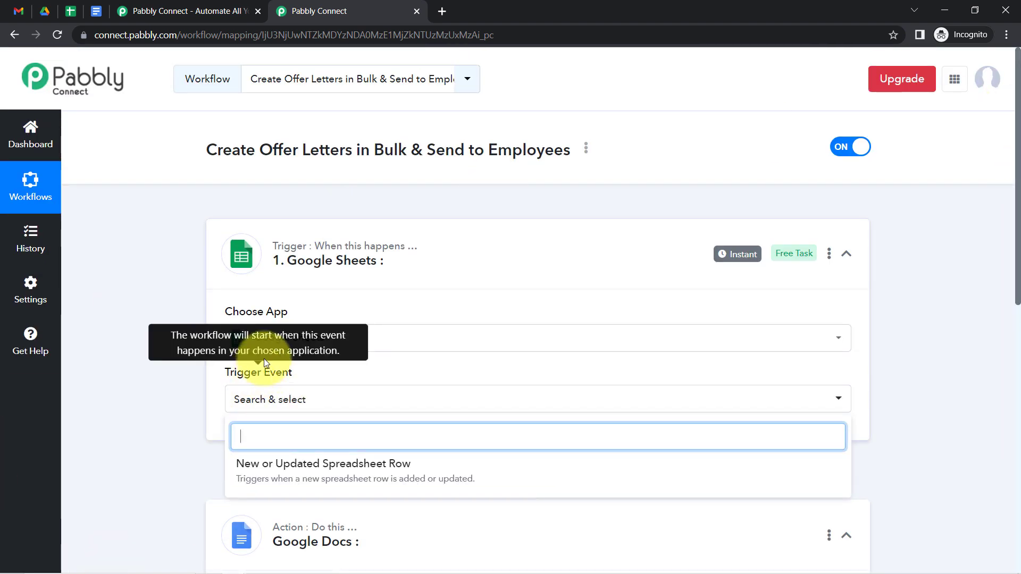
click(323, 465)
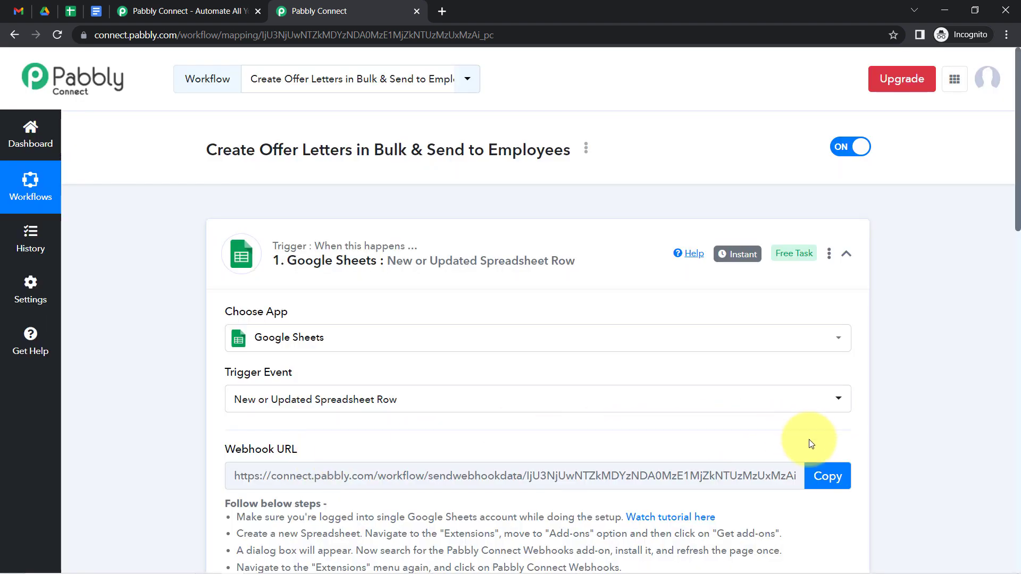
click(828, 478)
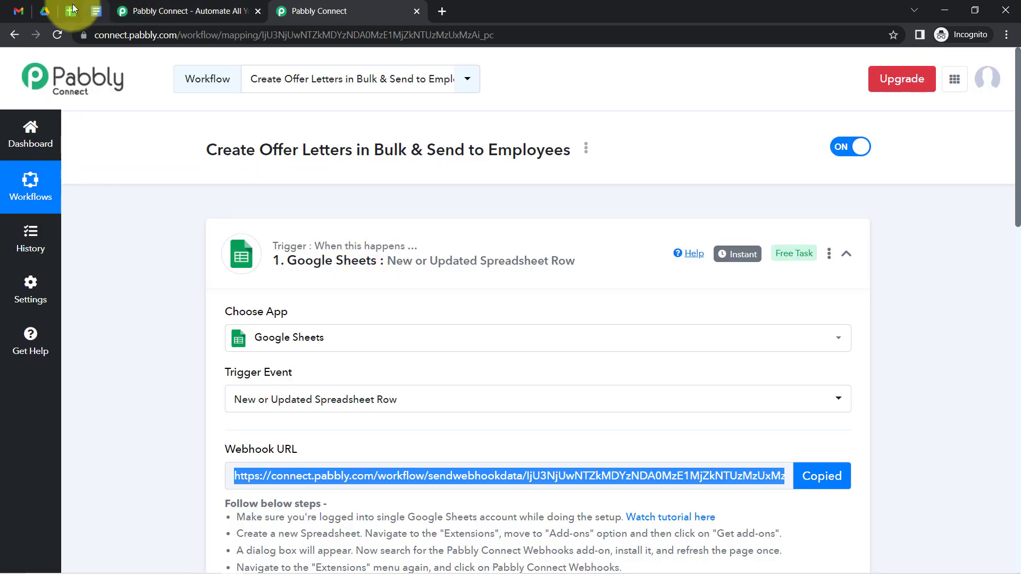
- Close the extra Pabbly Connect website tab and review the setup instructions below the trigger's webhook URL
click(71, 10)
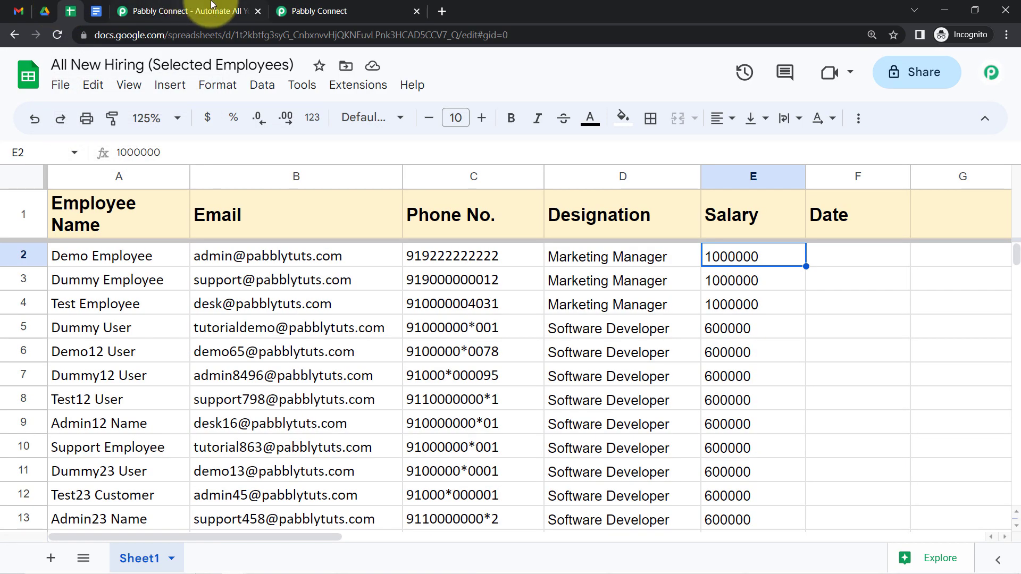
click(278, 10)
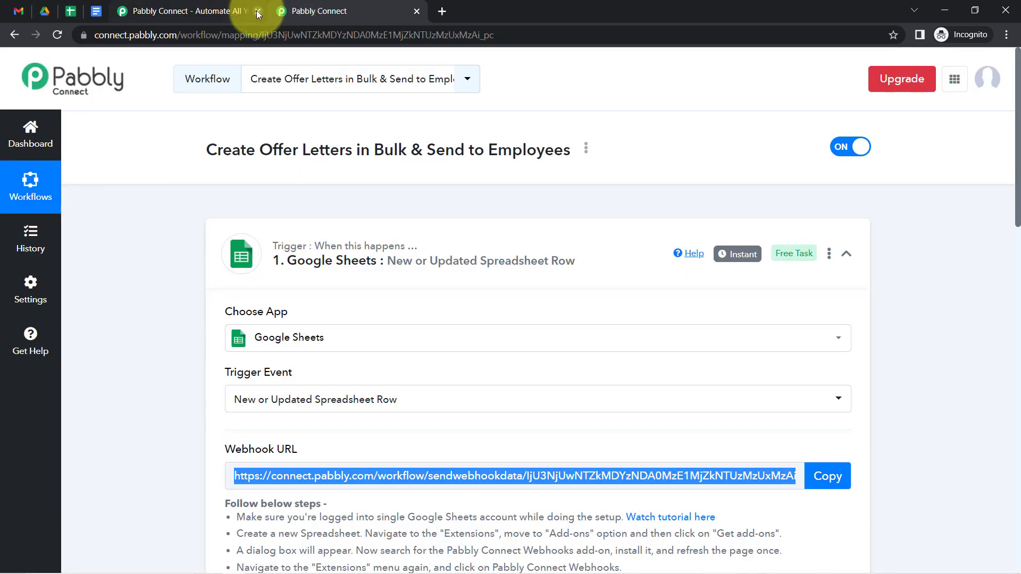
click(258, 12)
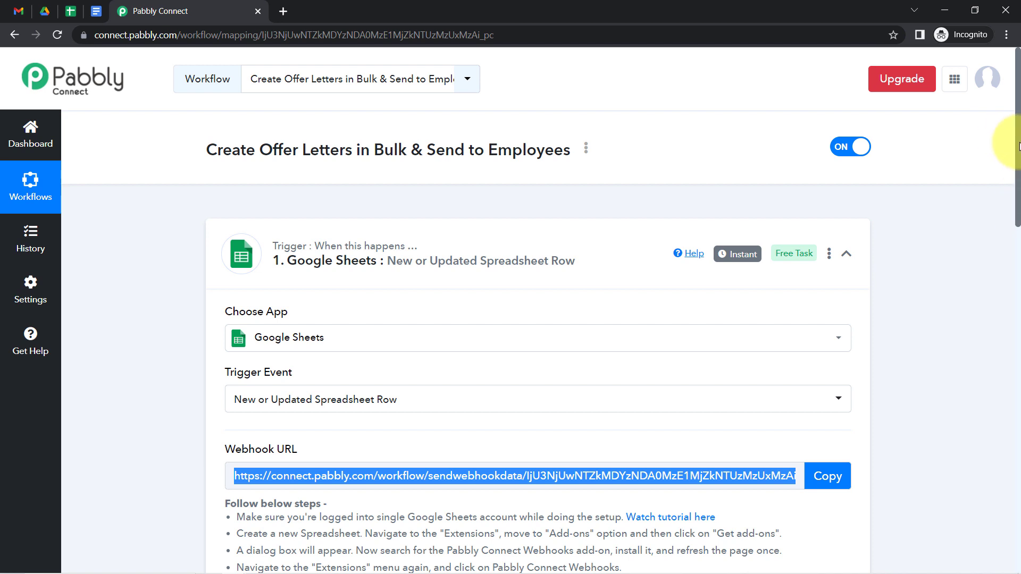
drag(1018, 146, 1010, 250)
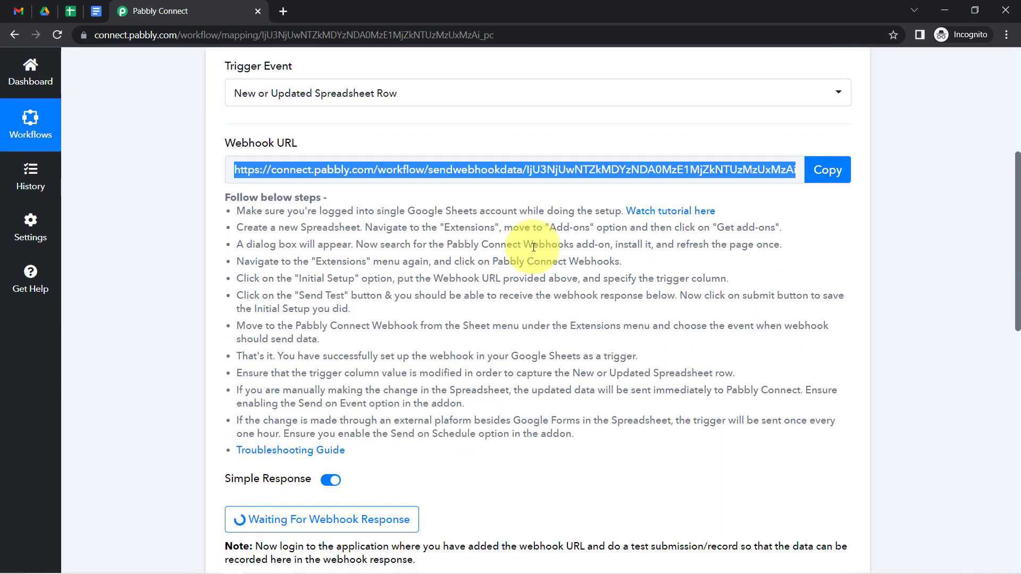
drag(250, 198, 356, 428)
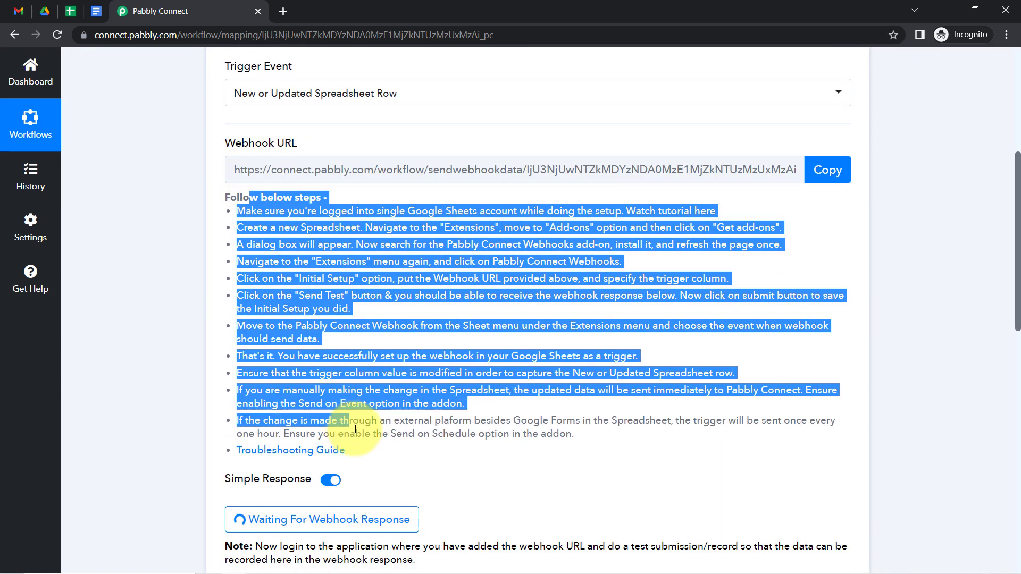
drag(1016, 213, 1016, 261)
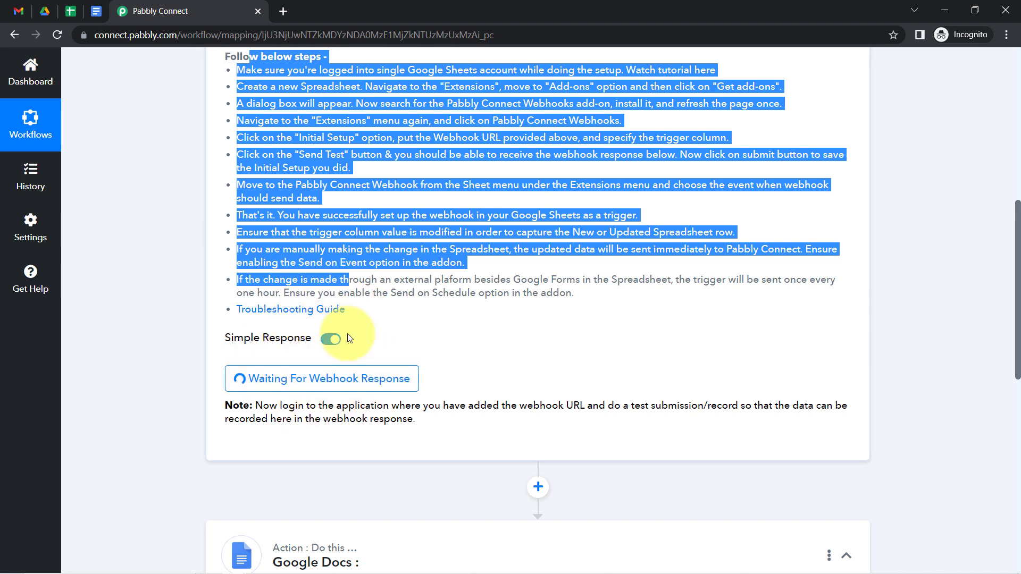
- Search the add-on marketplace from the All New Hiring spreadsheet for Pabbly Connect Webhooks, and close the marketplace
click(70, 8)
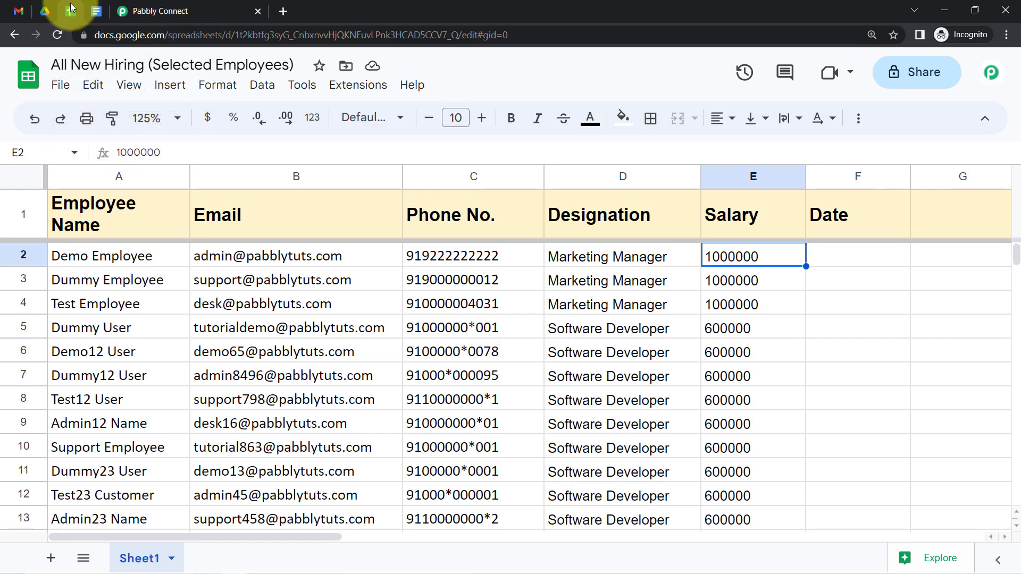
click(339, 82)
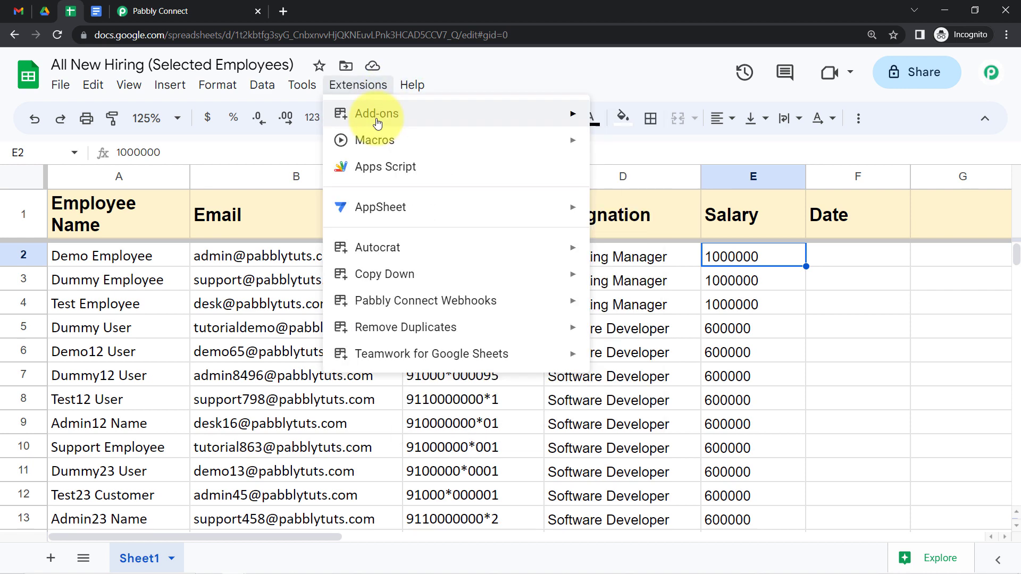
mouse_move(378, 123)
click(611, 118)
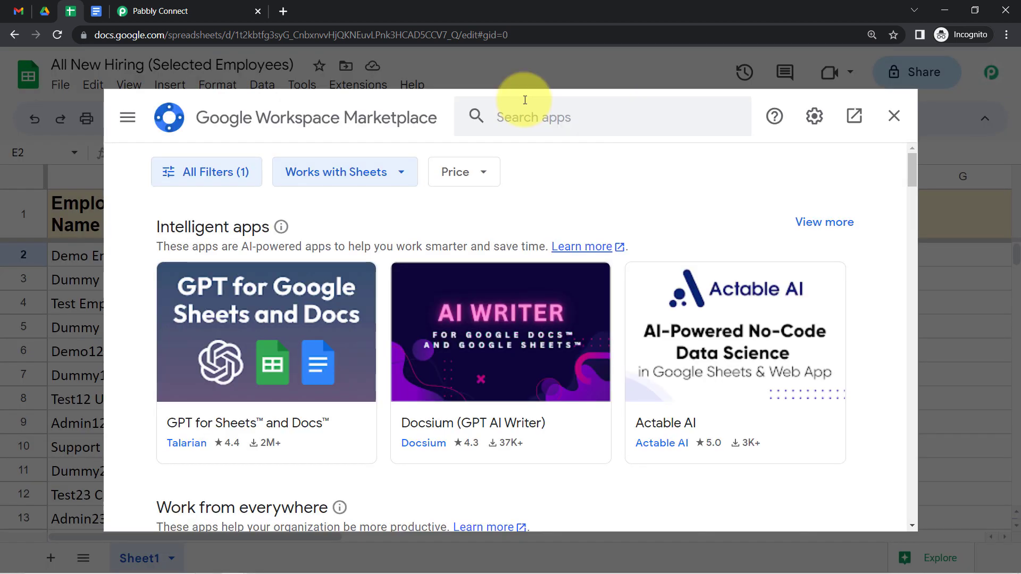
click(520, 121)
text(pabb)
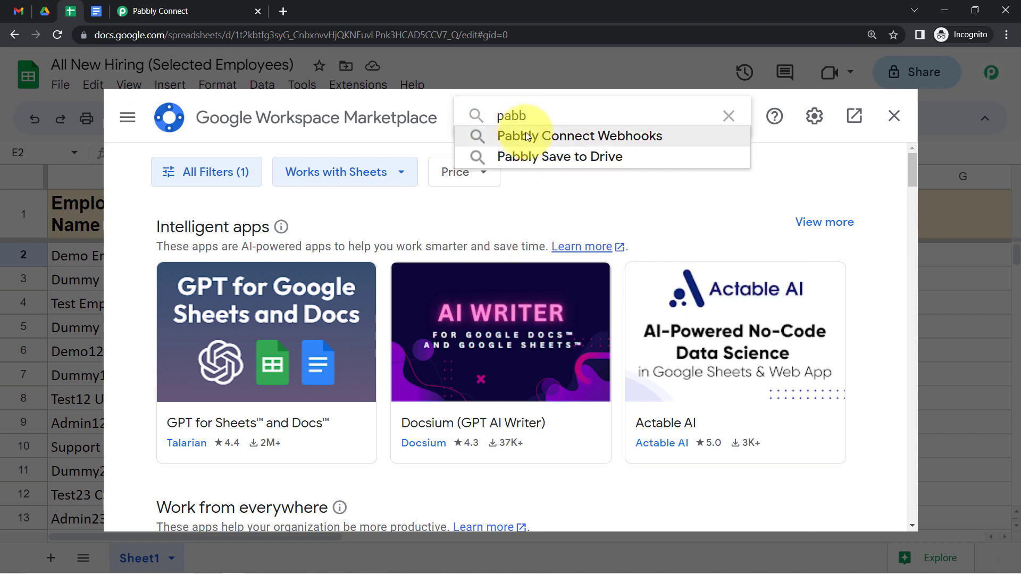
click(521, 136)
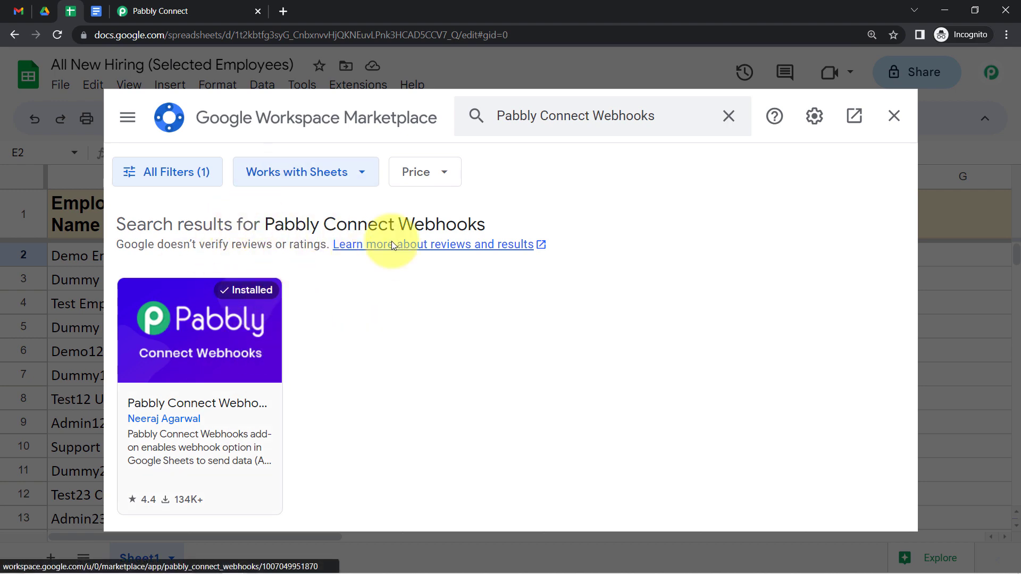
click(891, 123)
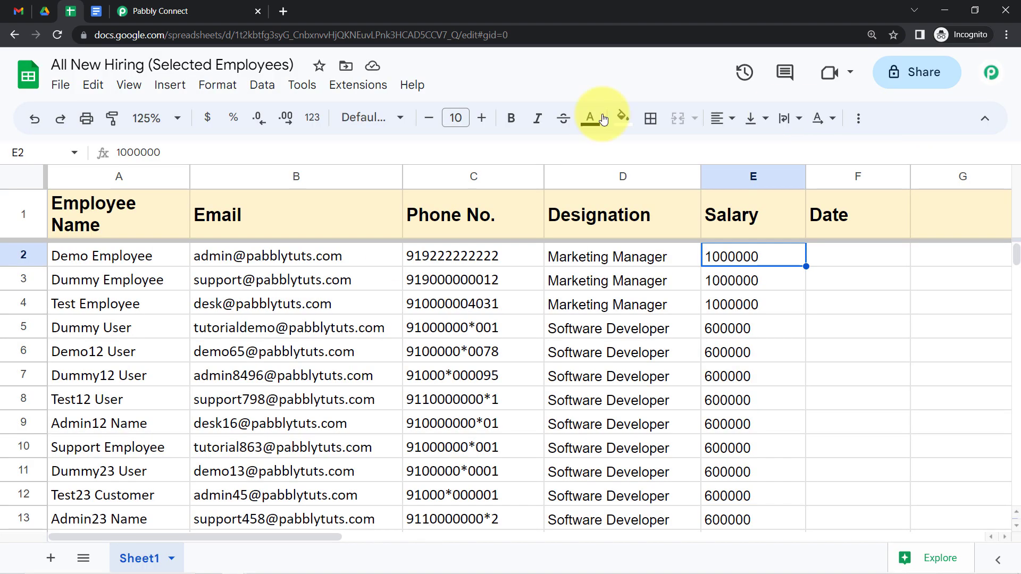
click(359, 86)
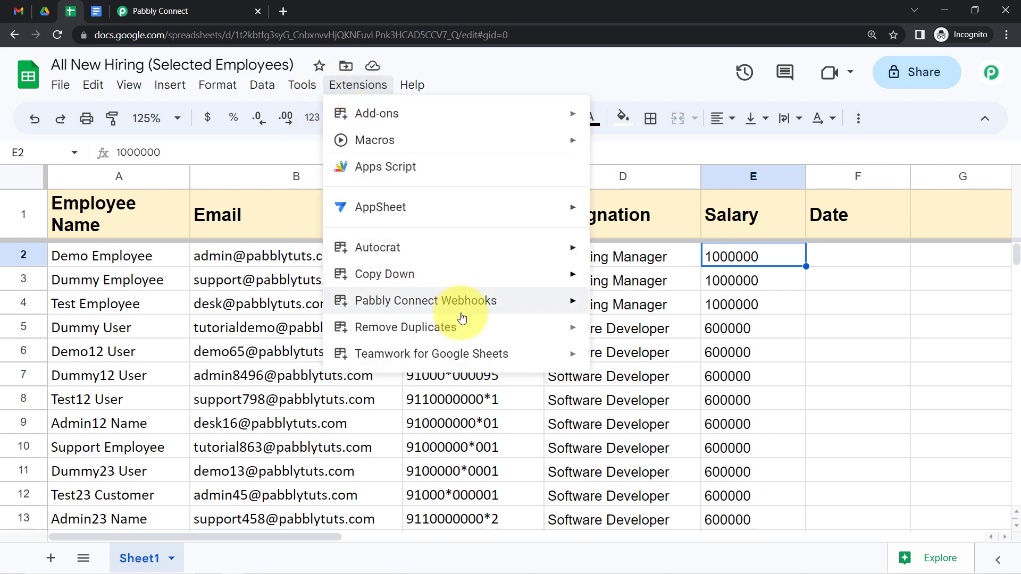
mouse_move(417, 301)
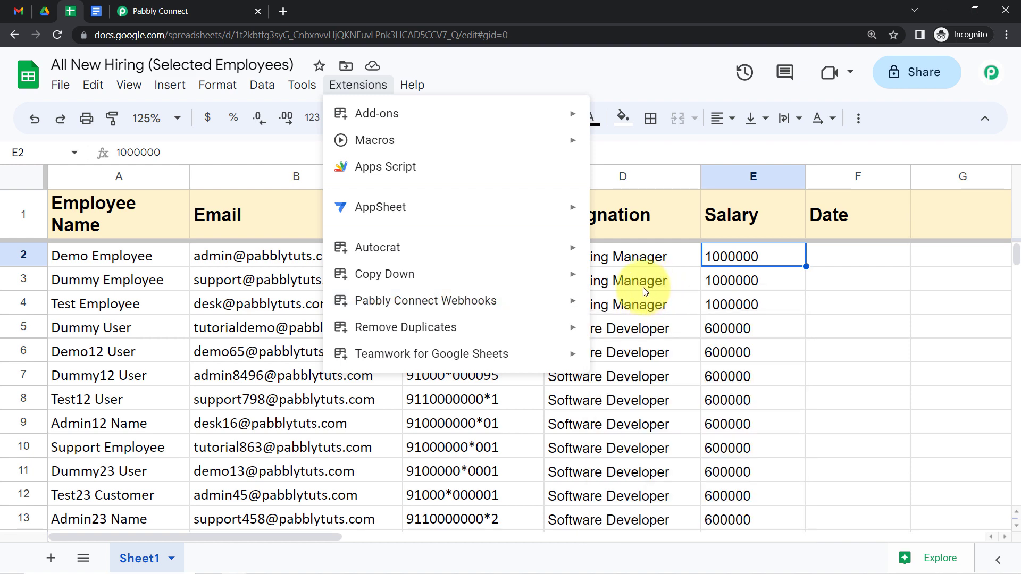
click(844, 295)
- Enter 31st May 2023 in cell F2 of the Date column, checking the Current Date placeholder in the offer letter template
click(834, 183)
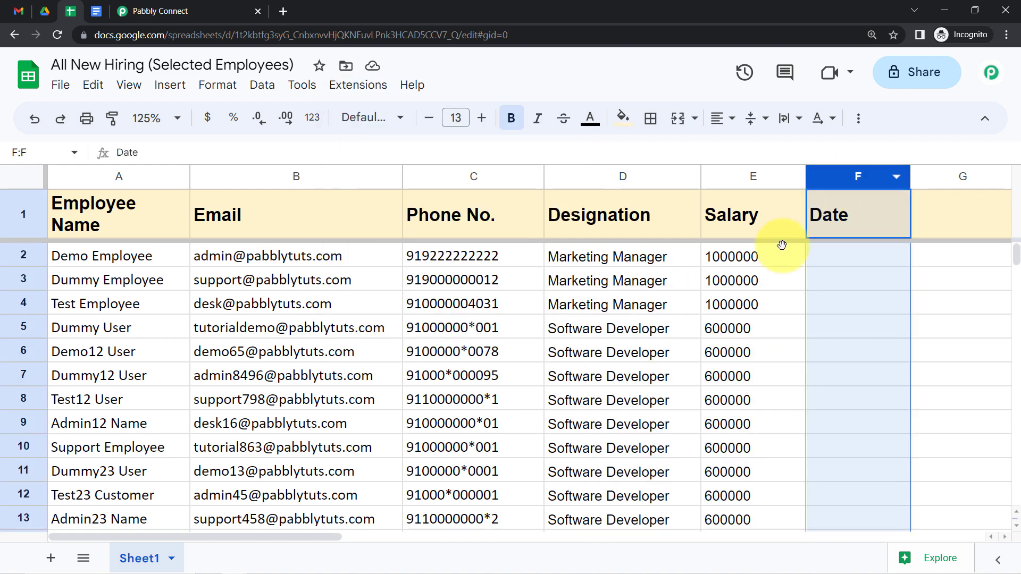
click(718, 311)
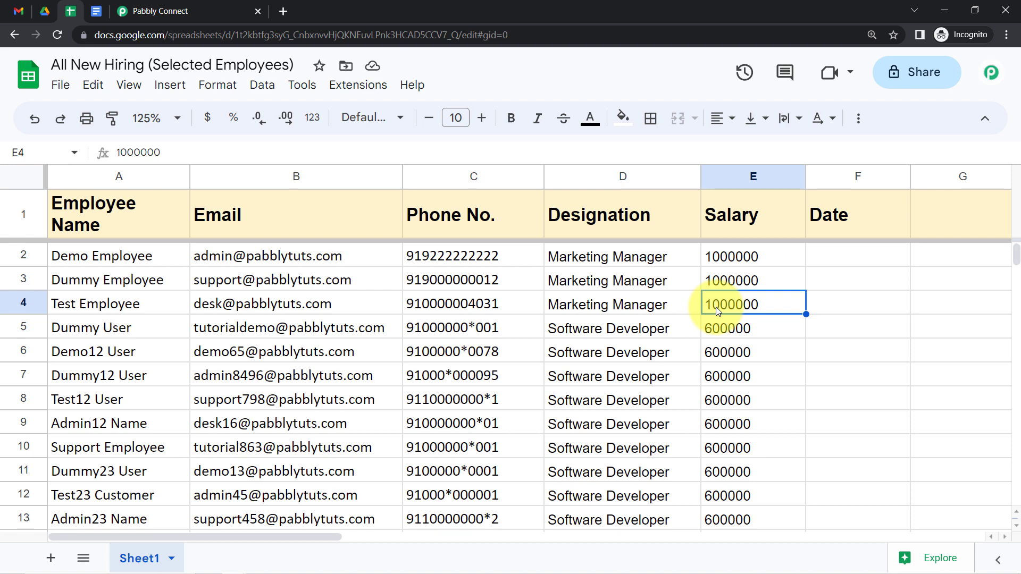
click(832, 255)
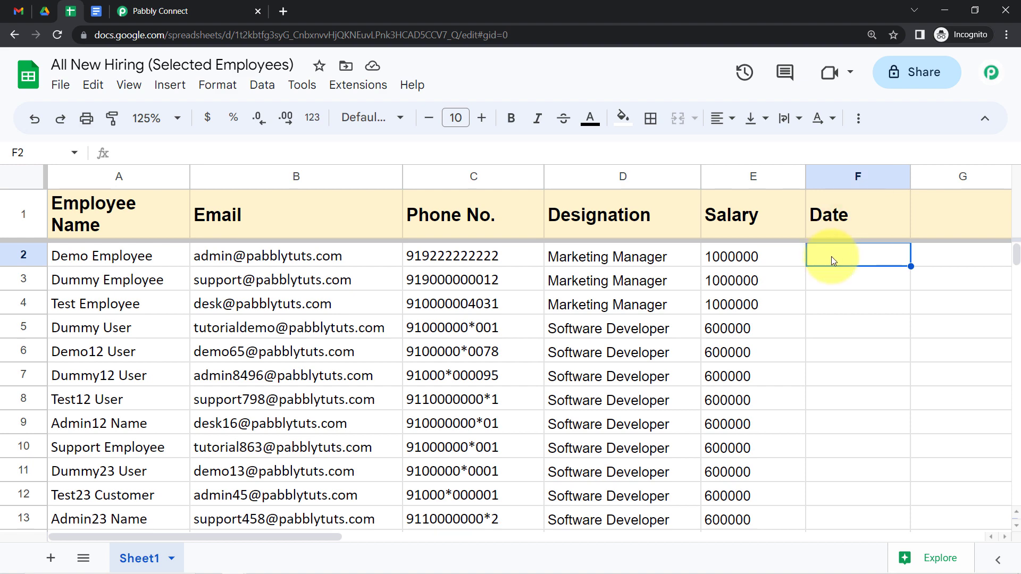
text(31)
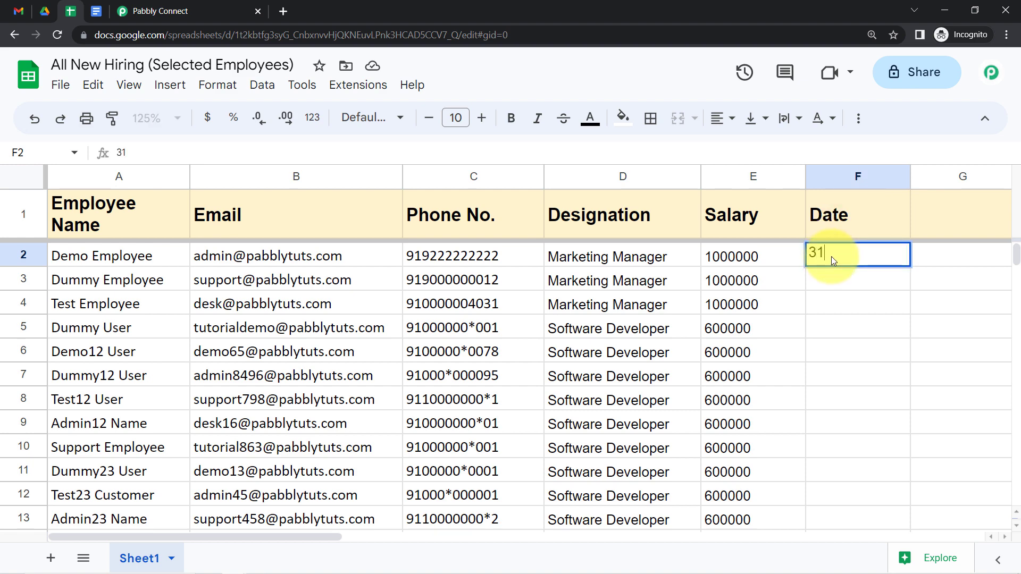
text(st May)
click(96, 10)
click(245, 264)
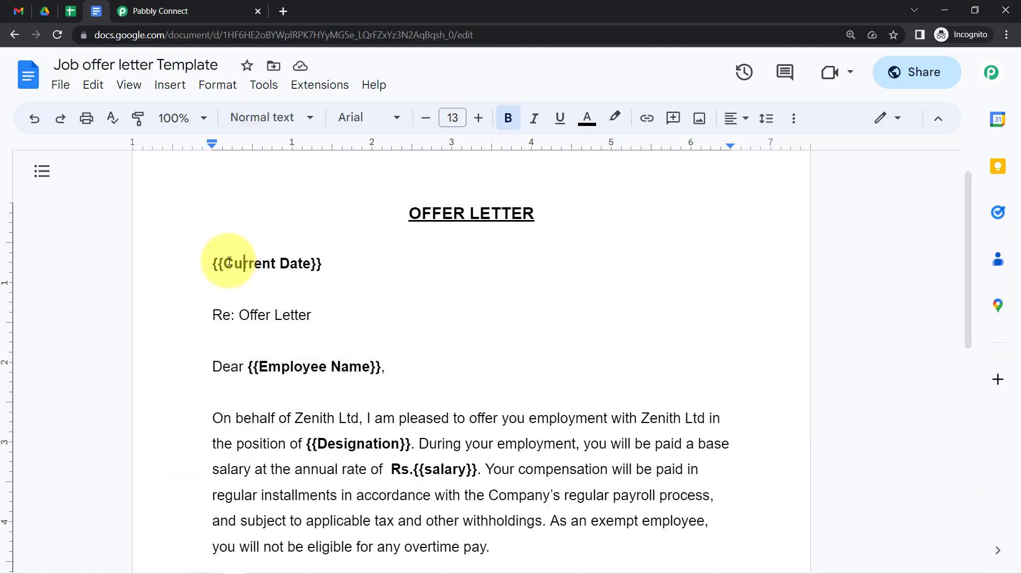
click(72, 10)
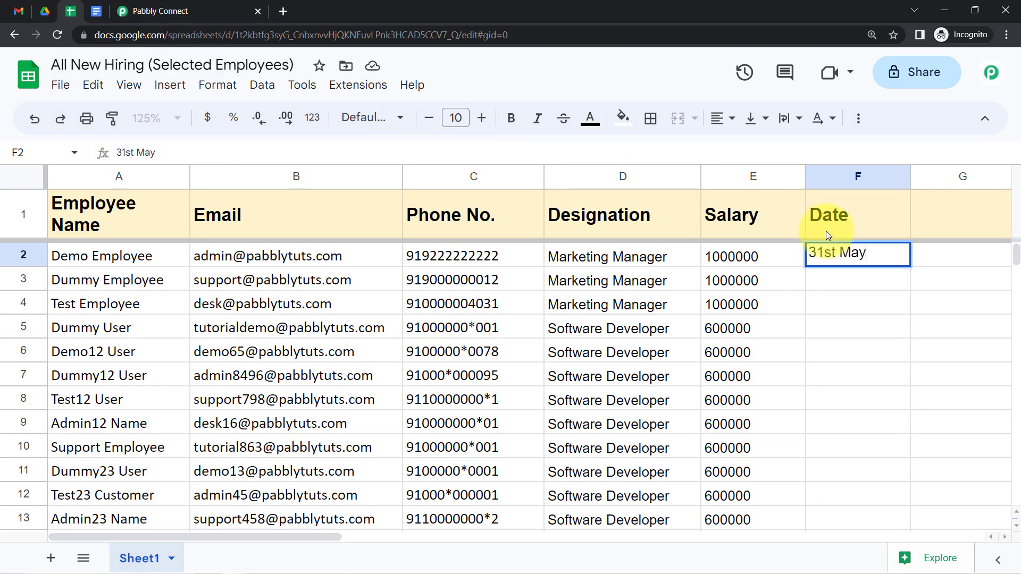
key(BackSpace)
key(Return)
click(872, 259)
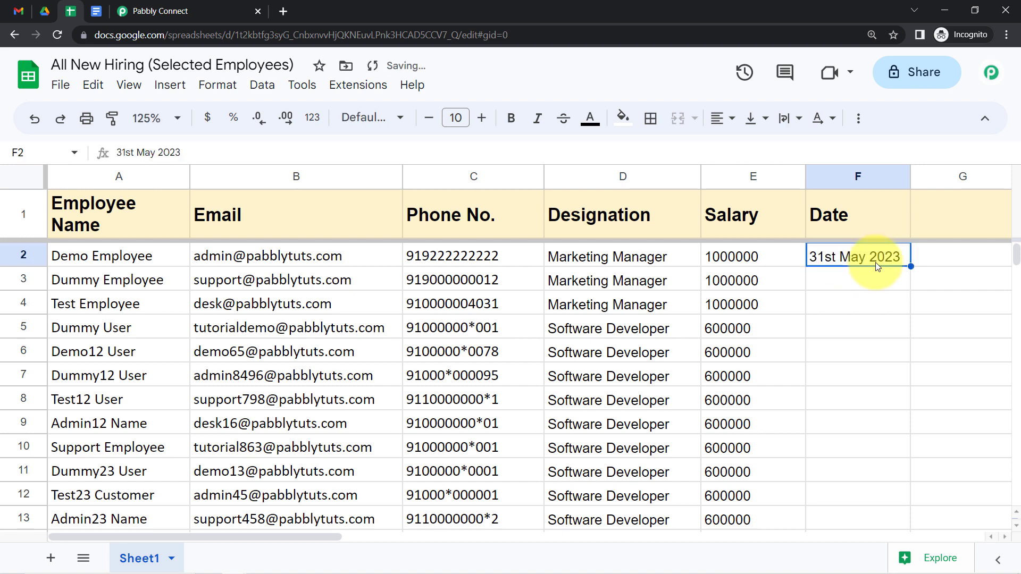
- Try to autofill the date from F2 down to row 6, and undo the fill
drag(911, 267, 941, 358)
click(946, 359)
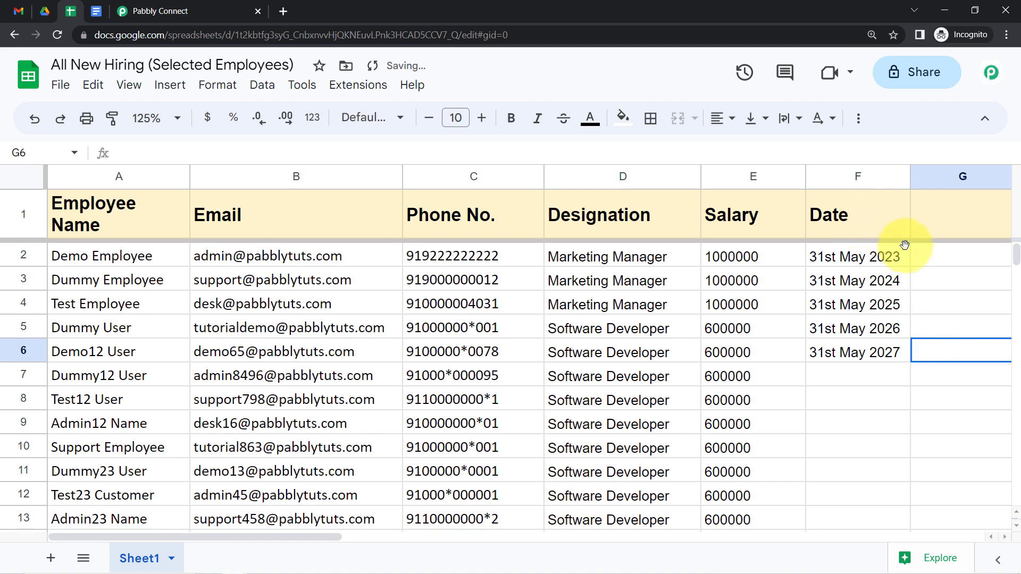
key(ctrl+z)
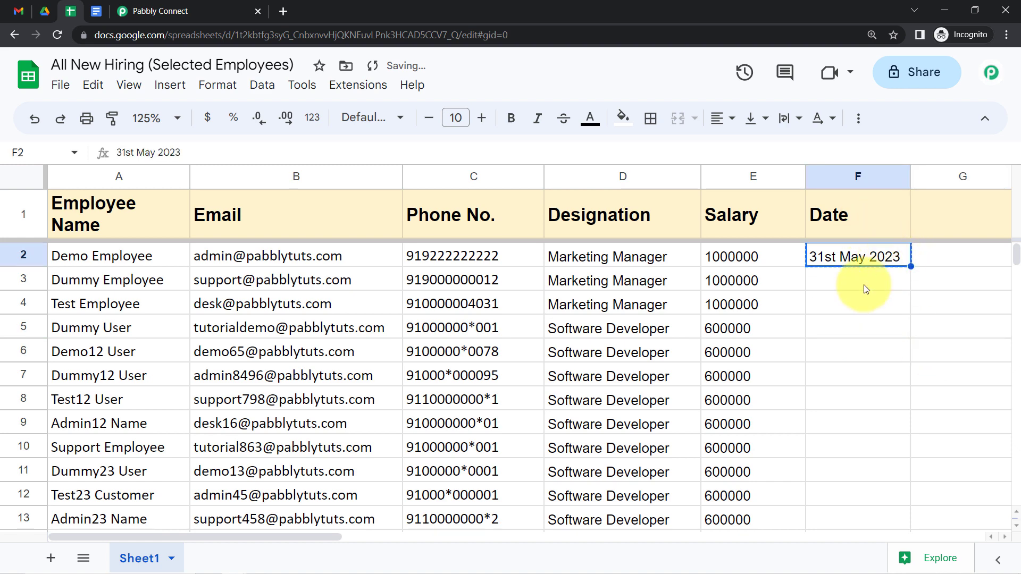
- Copy the date 31st May 2023 from F2 into cells F3:F91 and switch back to the Pabbly Connect workflow
drag(864, 281, 877, 355)
text(31st May 2023)
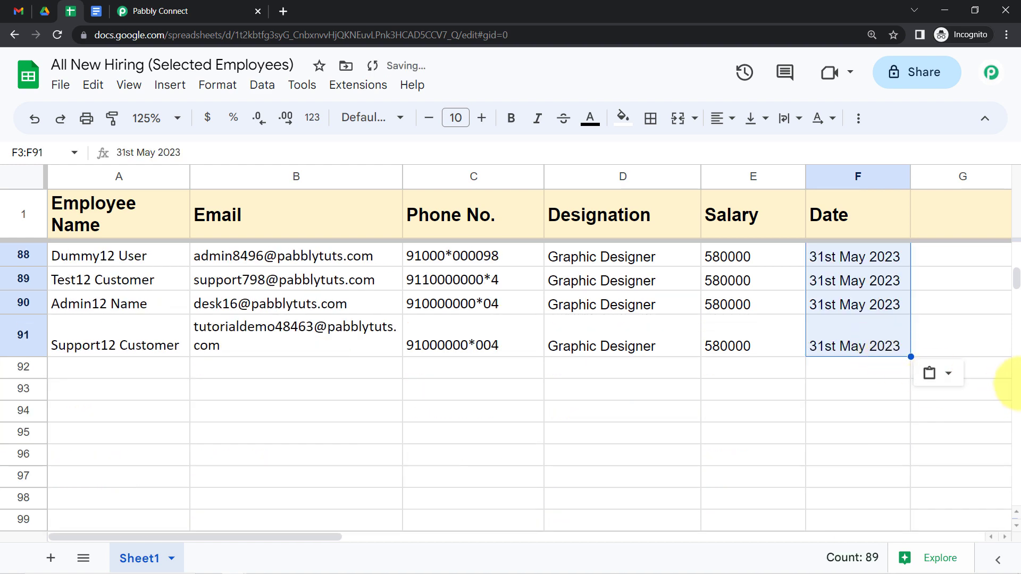
drag(1016, 279, 1018, 224)
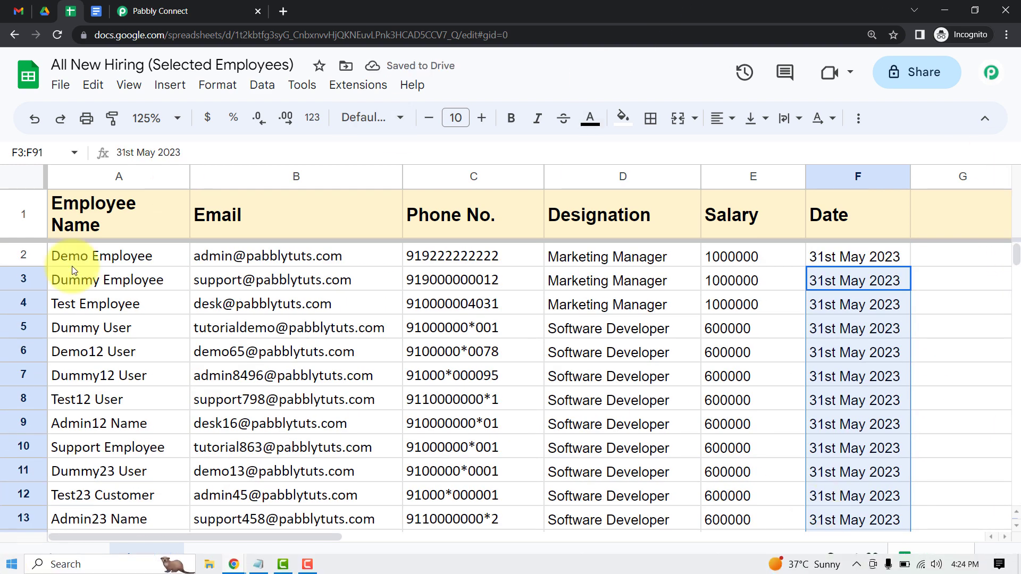
click(166, 3)
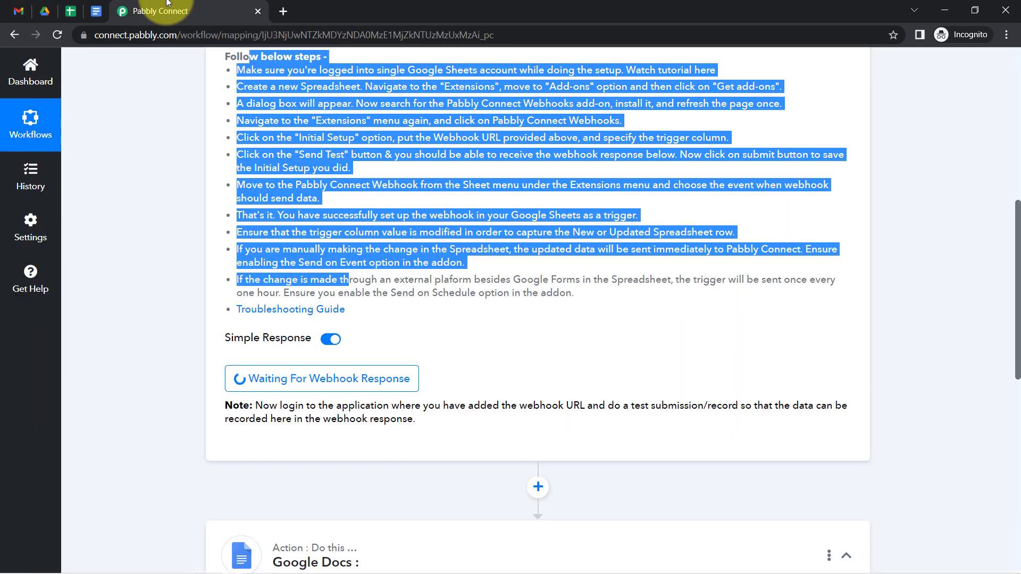
- Copy the trigger's webhook URL and paste it into the Pabbly Connect Webhooks Initial Setup in the All New Hiring spreadsheet
drag(1015, 266, 1018, 168)
click(823, 305)
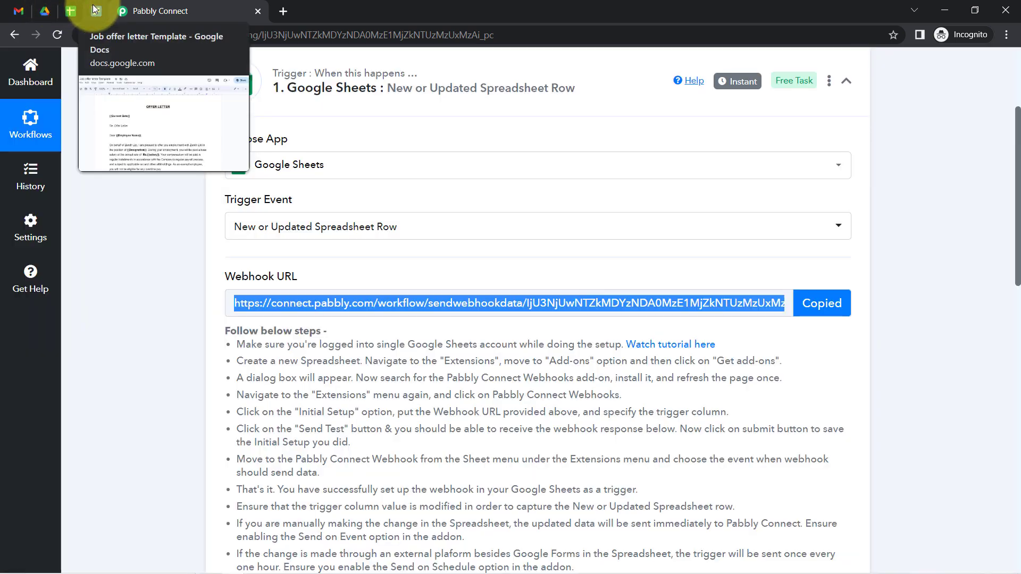
click(71, 10)
click(353, 84)
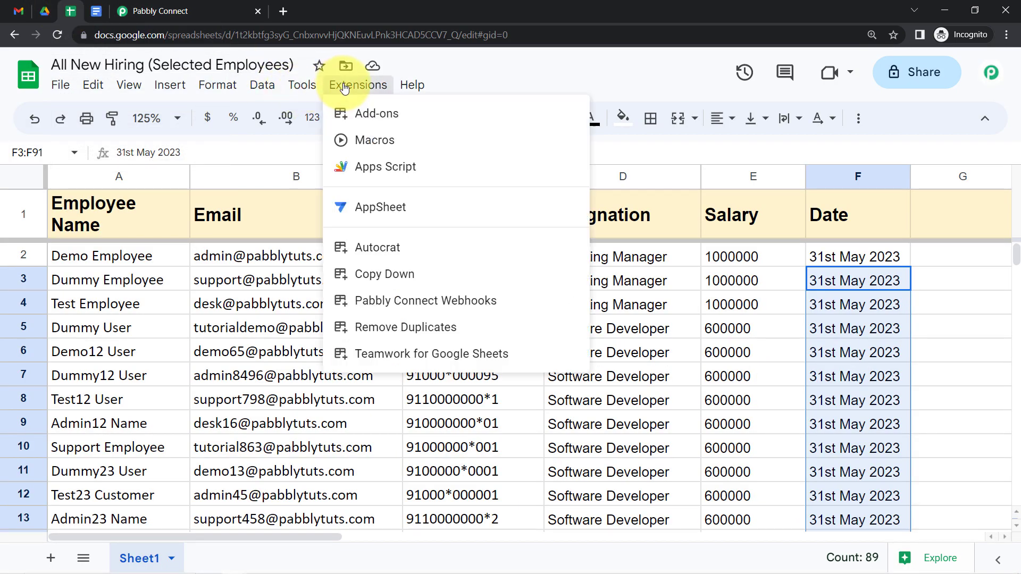
mouse_move(471, 303)
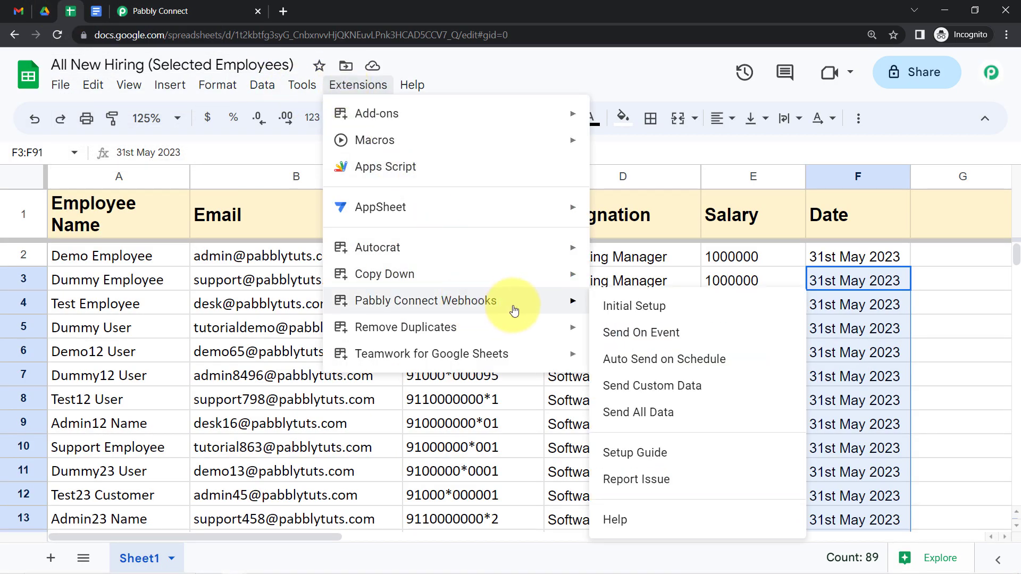
click(654, 305)
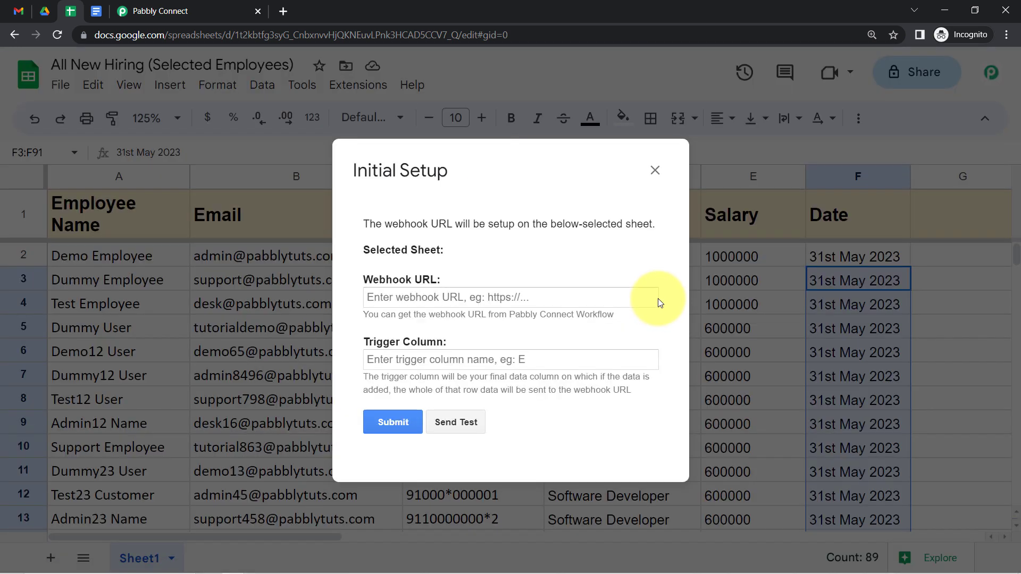
triple_click(425, 295)
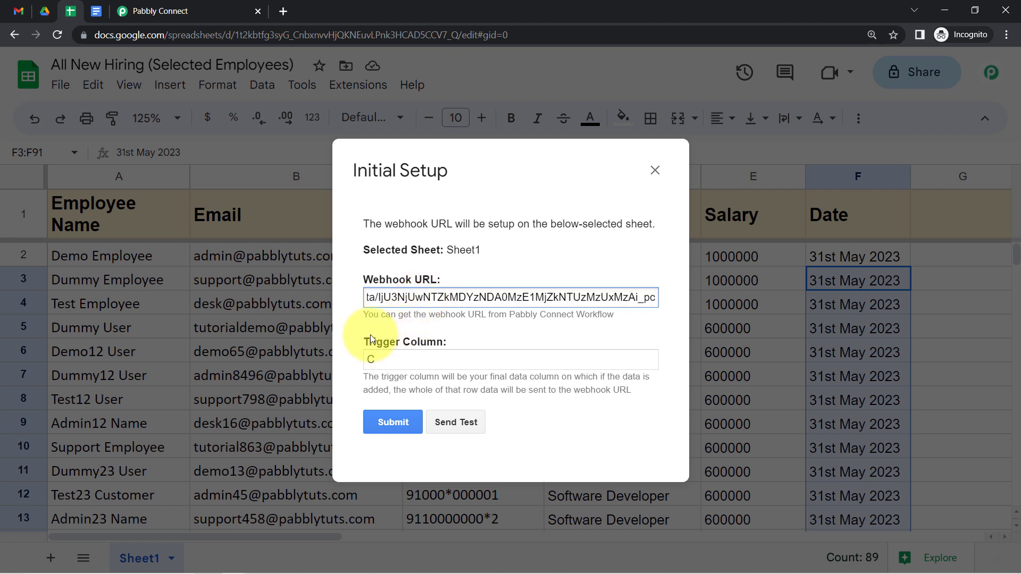
- Set the trigger column to F in the webhook's initial setup and read the note explaining the trigger column
drag(366, 341, 482, 330)
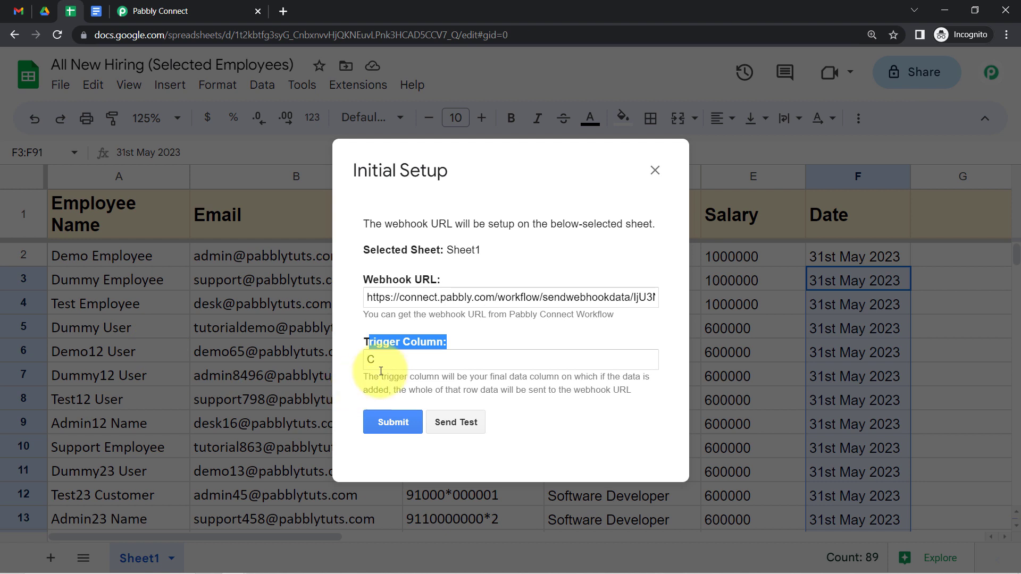
double_click(371, 359)
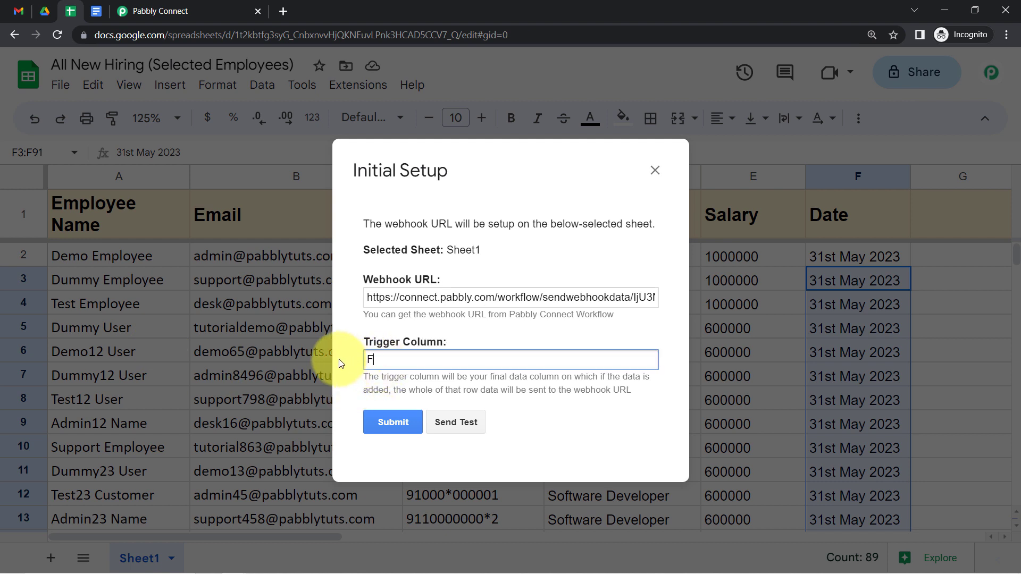
text(F)
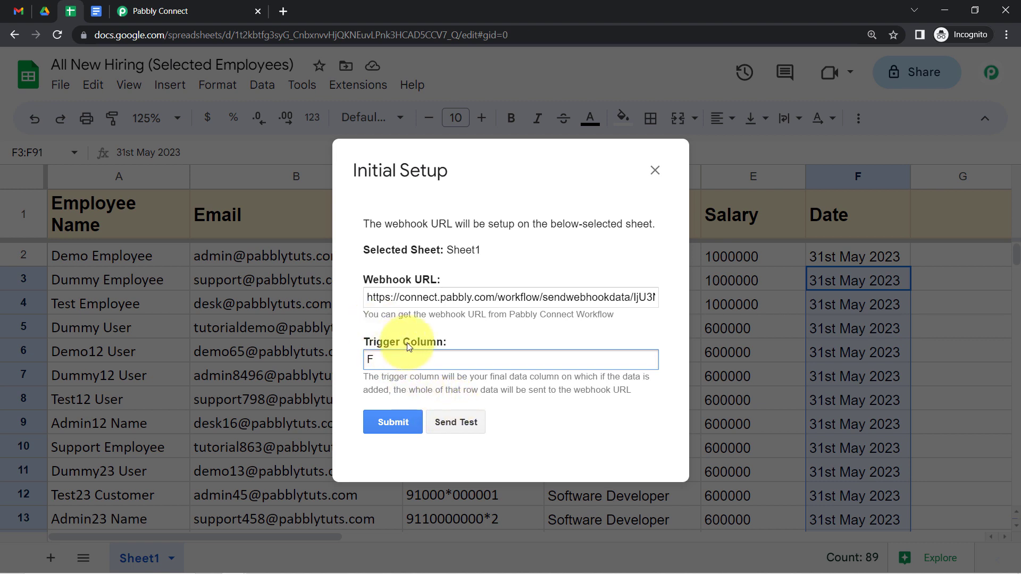
drag(375, 374, 439, 391)
drag(436, 391, 572, 399)
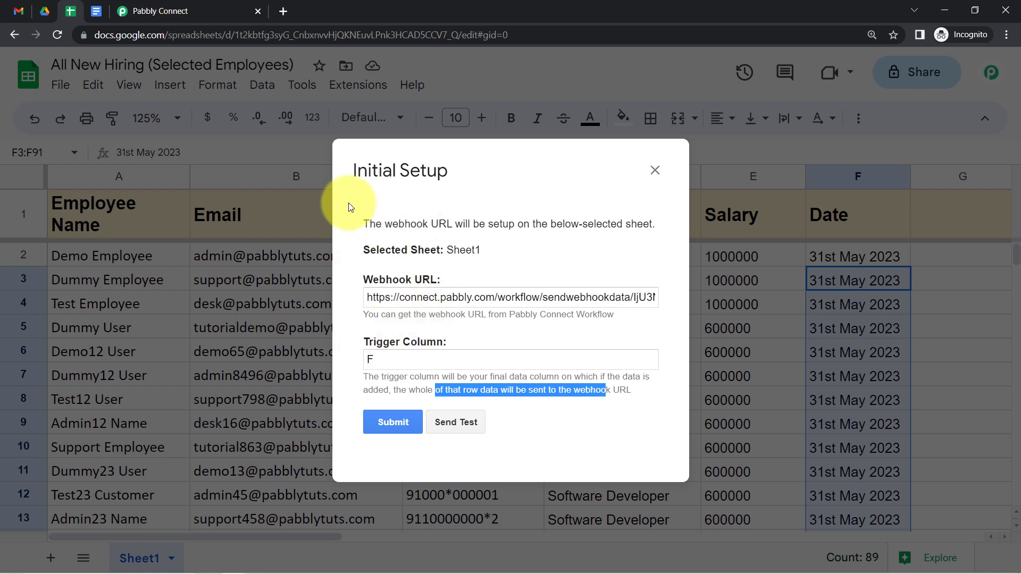
- Send test data from the Initial Setup dialog and check the submitted row values against the sheet
click(141, 4)
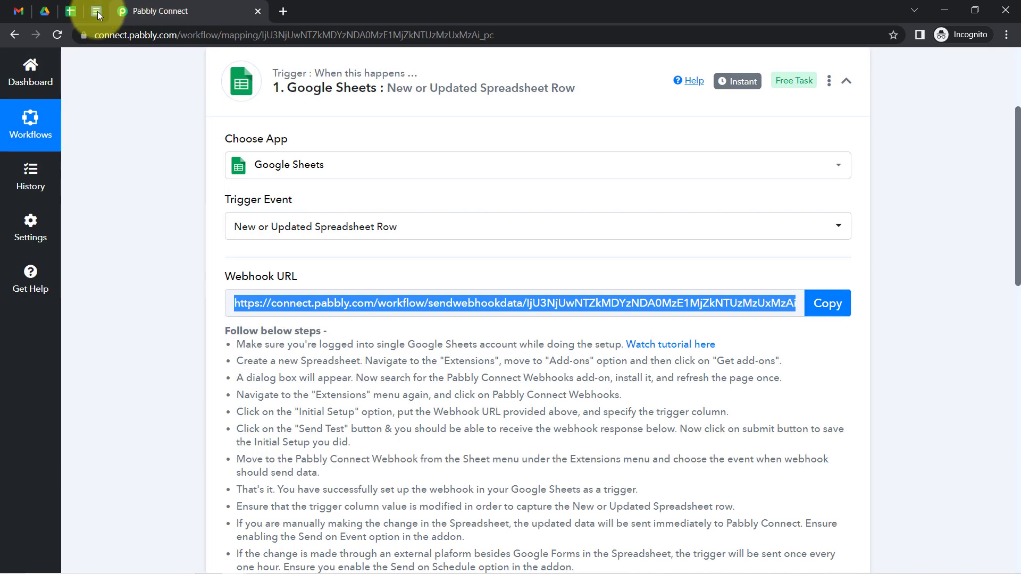
click(71, 12)
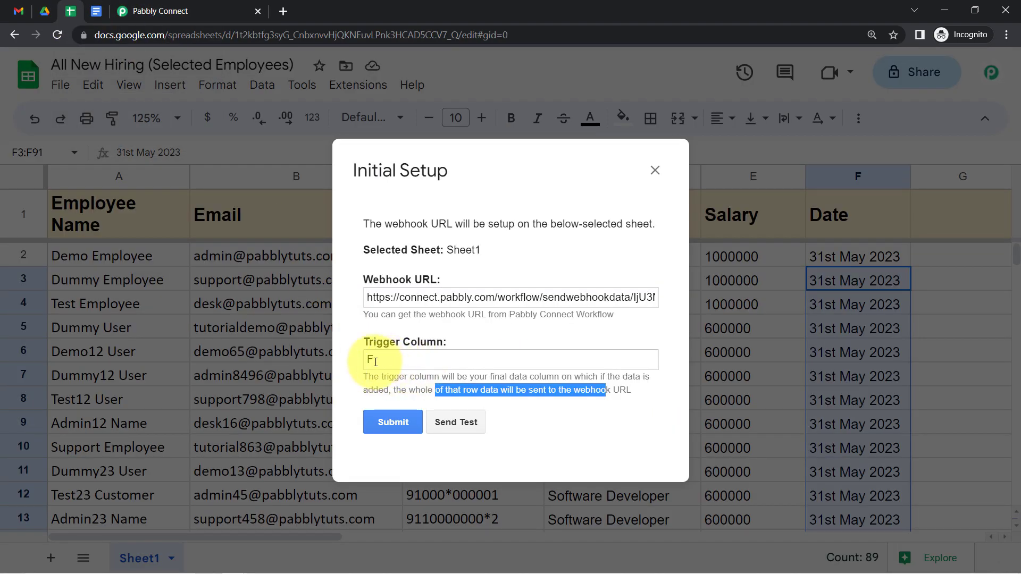
click(449, 423)
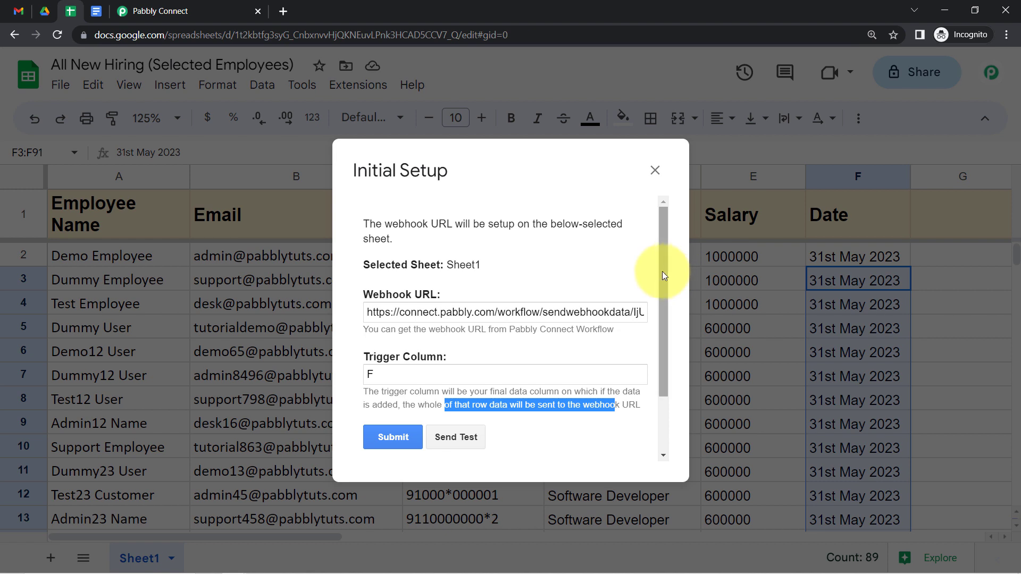
drag(663, 272, 656, 363)
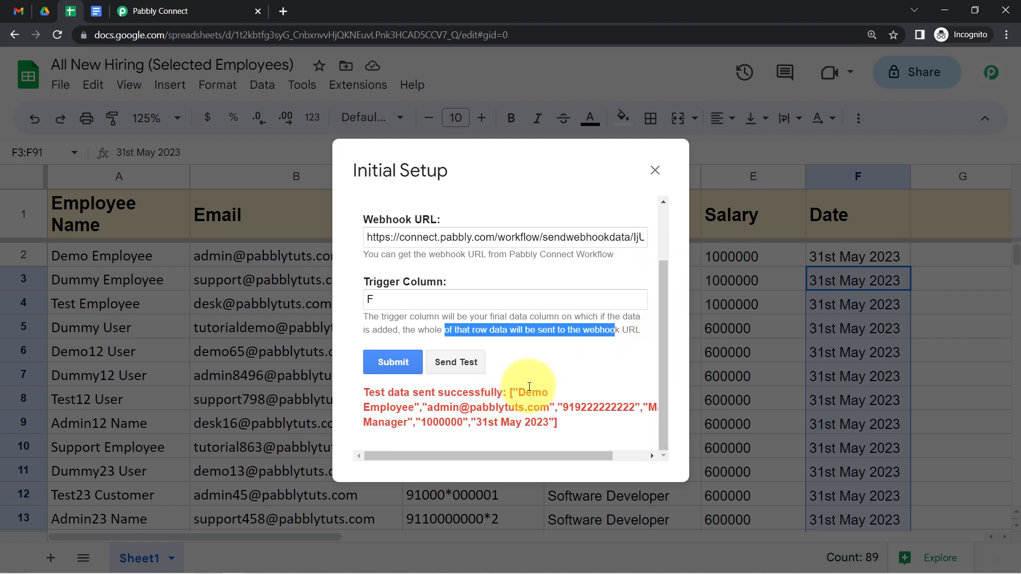
drag(518, 392, 419, 410)
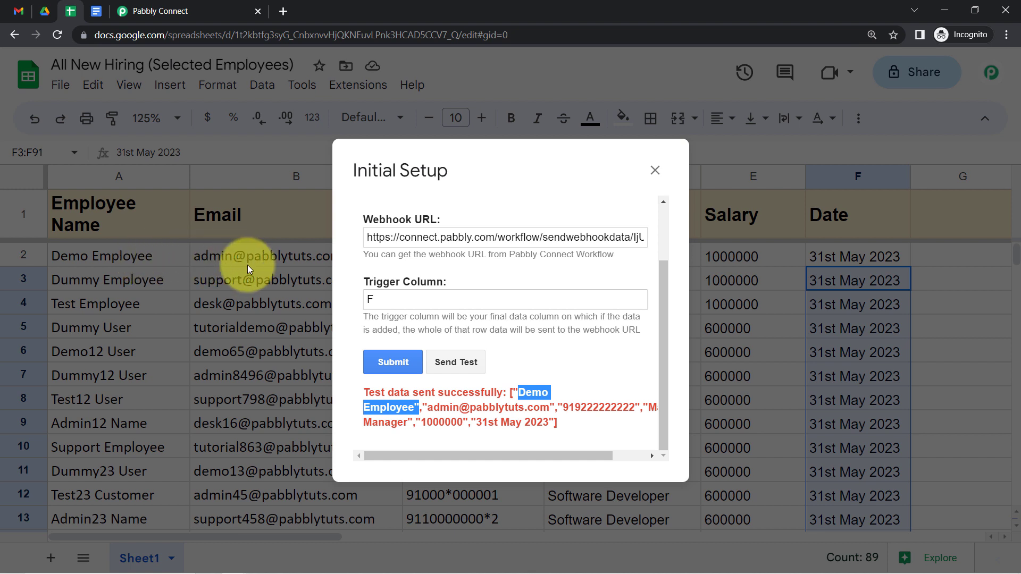
drag(440, 407, 588, 410)
click(602, 407)
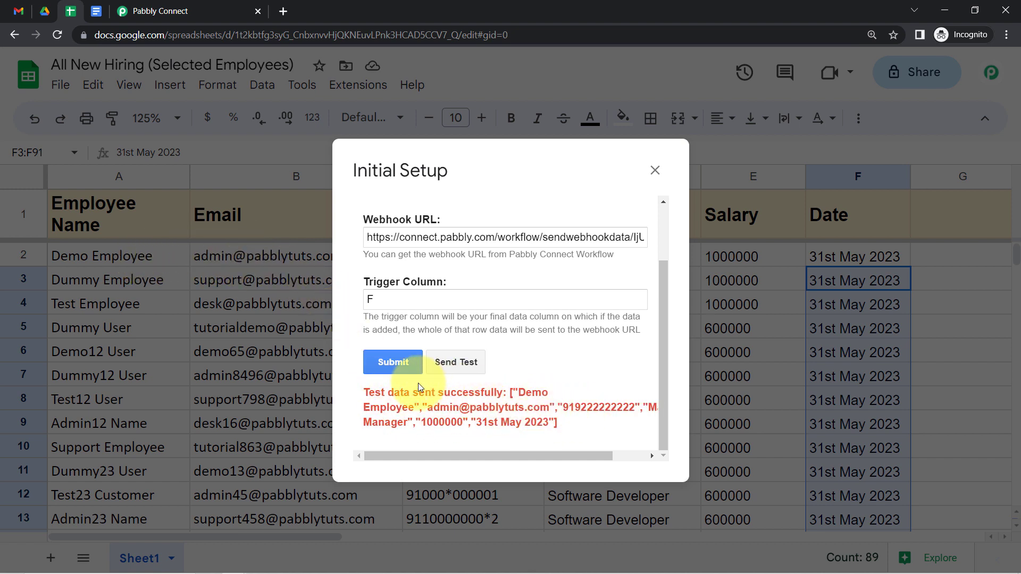
drag(387, 392, 540, 426)
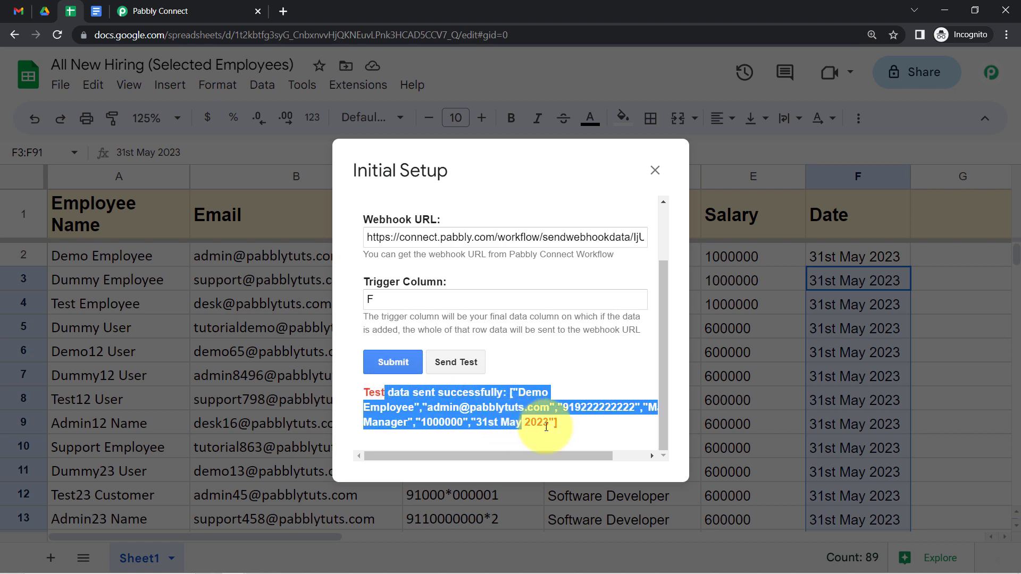
- Submit the webhook's initial setup, close the dialog, and switch back to the Pabbly Connect workflow
click(390, 362)
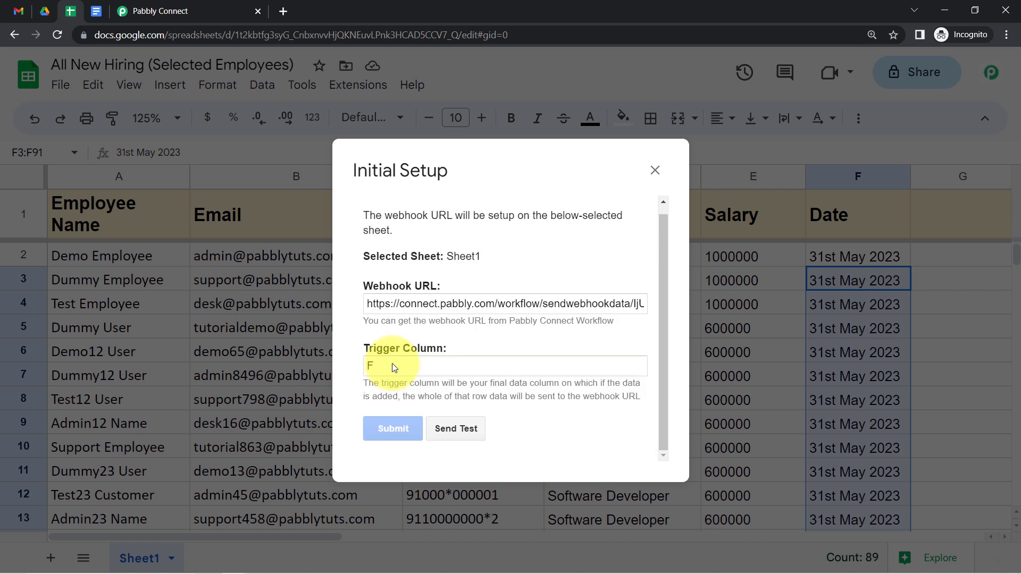
click(654, 170)
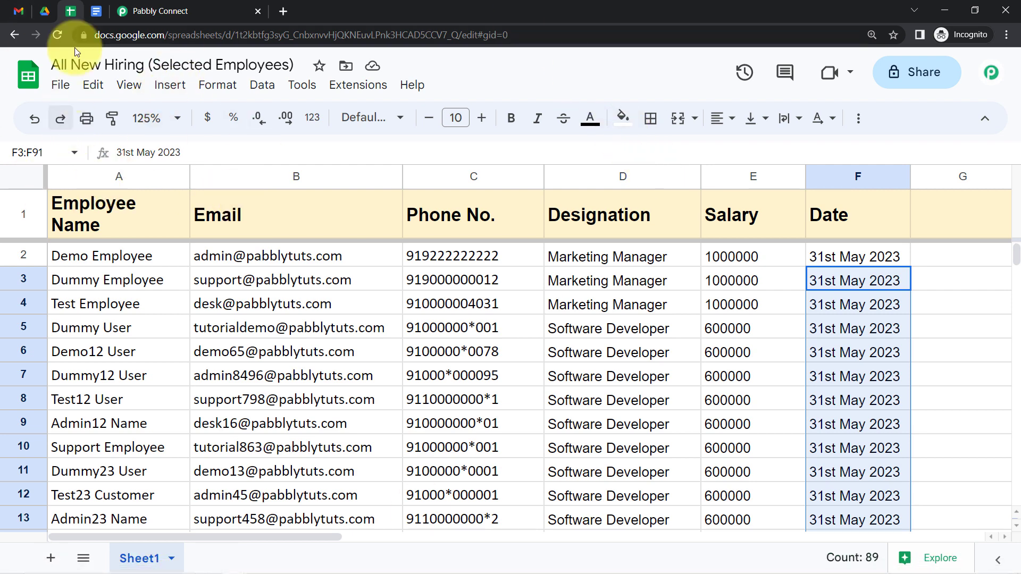
click(165, 11)
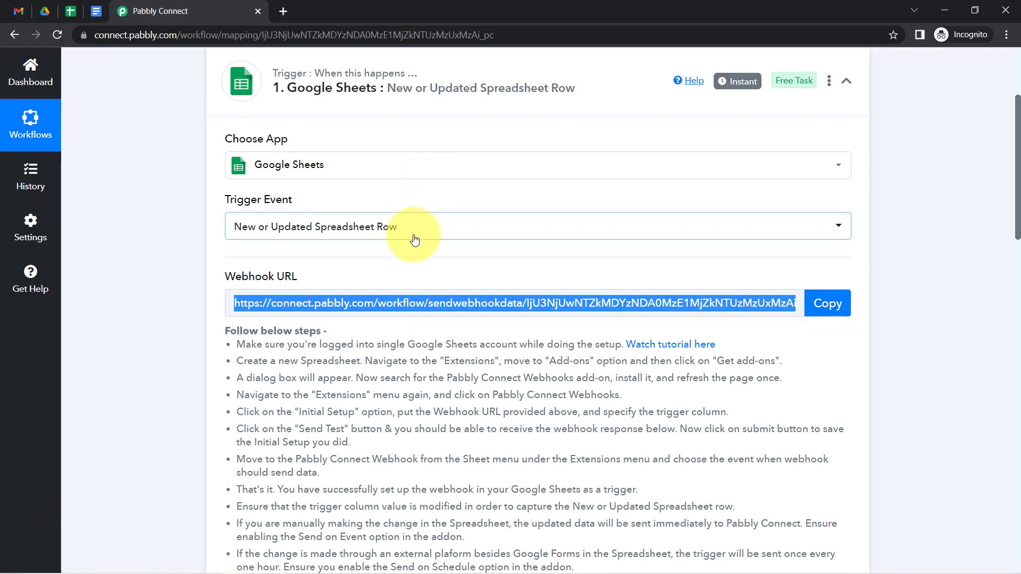
- Examine the received webhook response, including the trigger column, spreadsheet name, row index, phone number, employee name, email, designation and date
drag(1017, 190, 1018, 326)
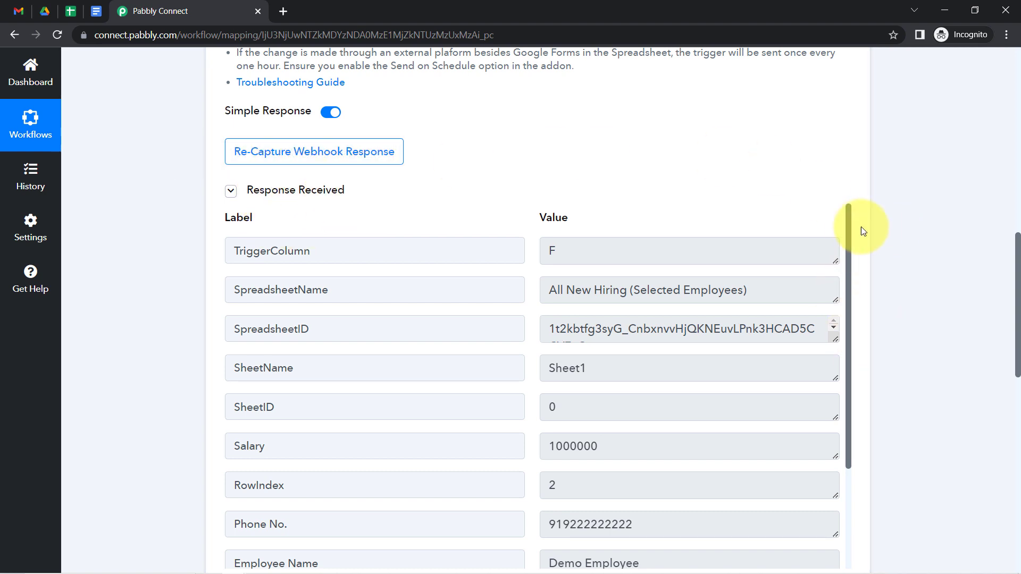
click(575, 244)
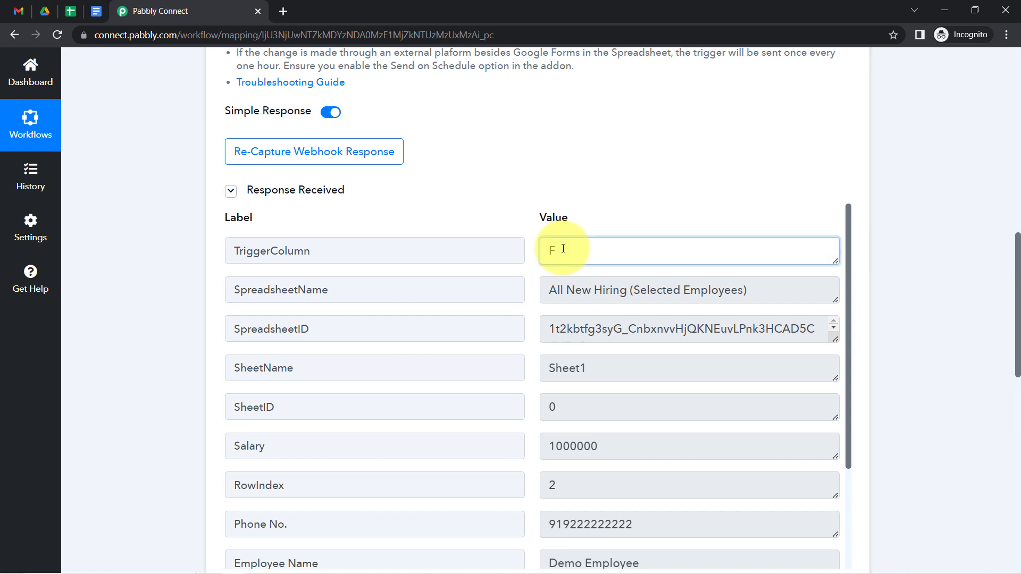
drag(560, 248, 535, 251)
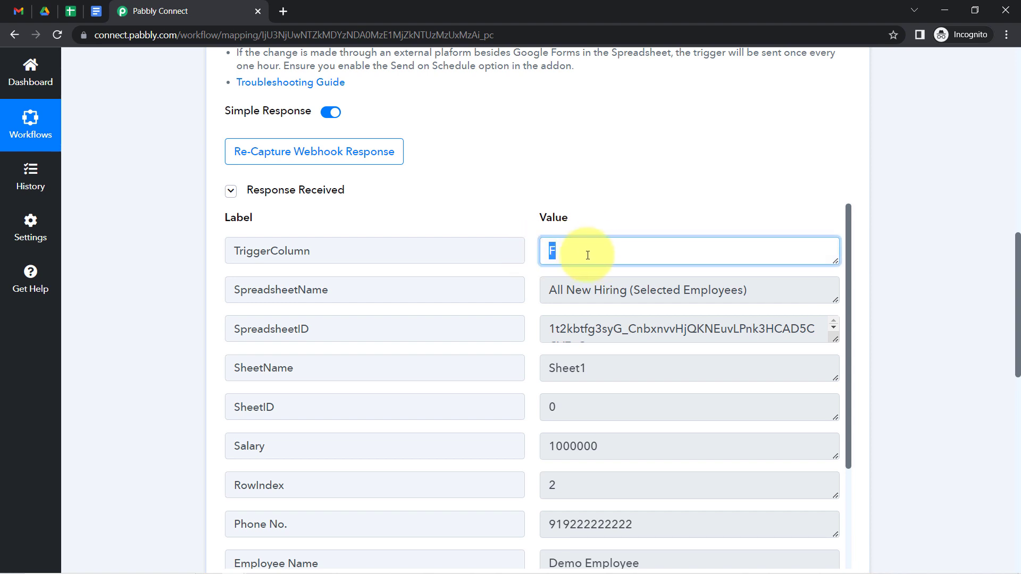
click(598, 286)
drag(598, 288, 680, 289)
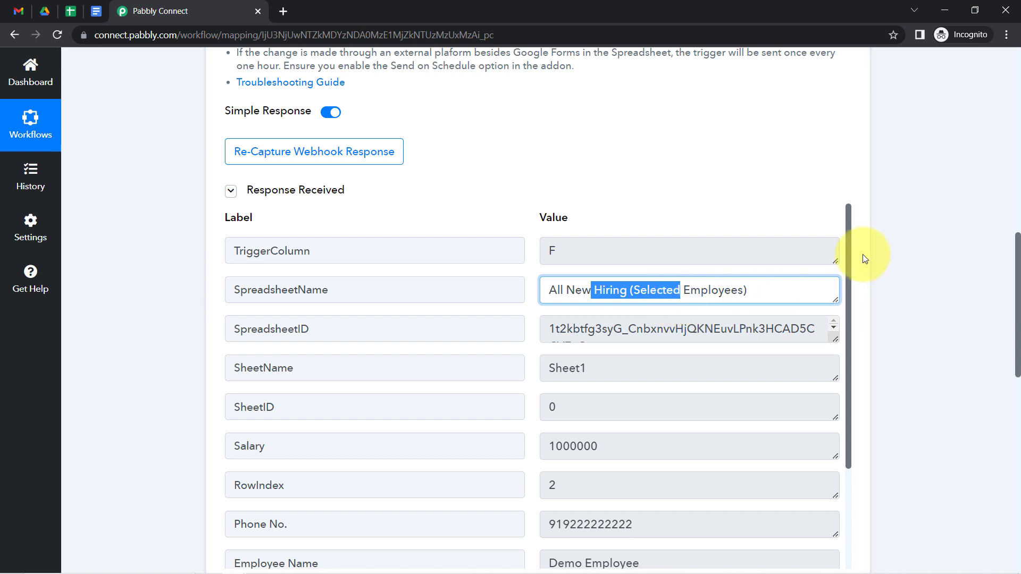
drag(848, 249, 820, 365)
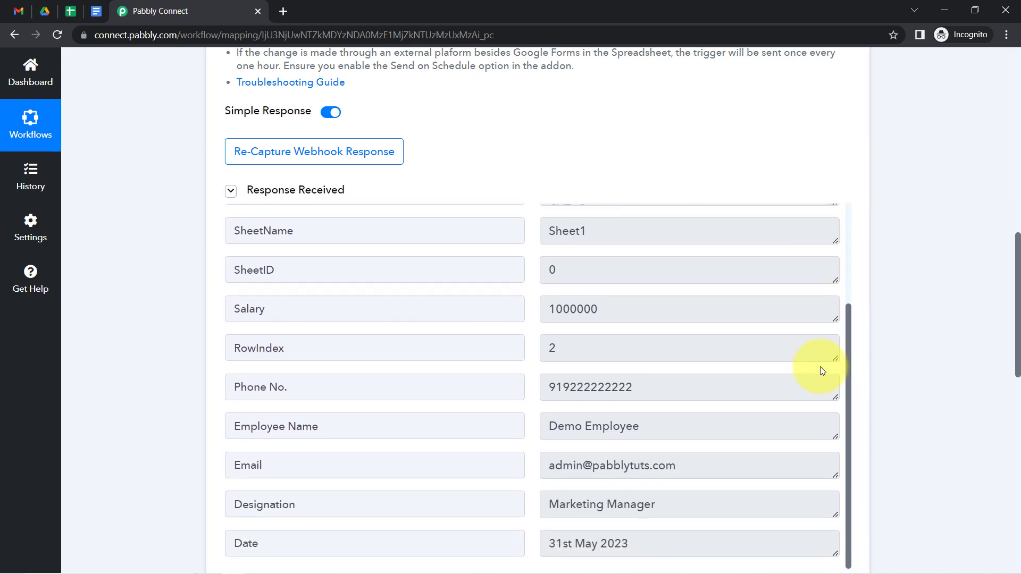
double_click(569, 339)
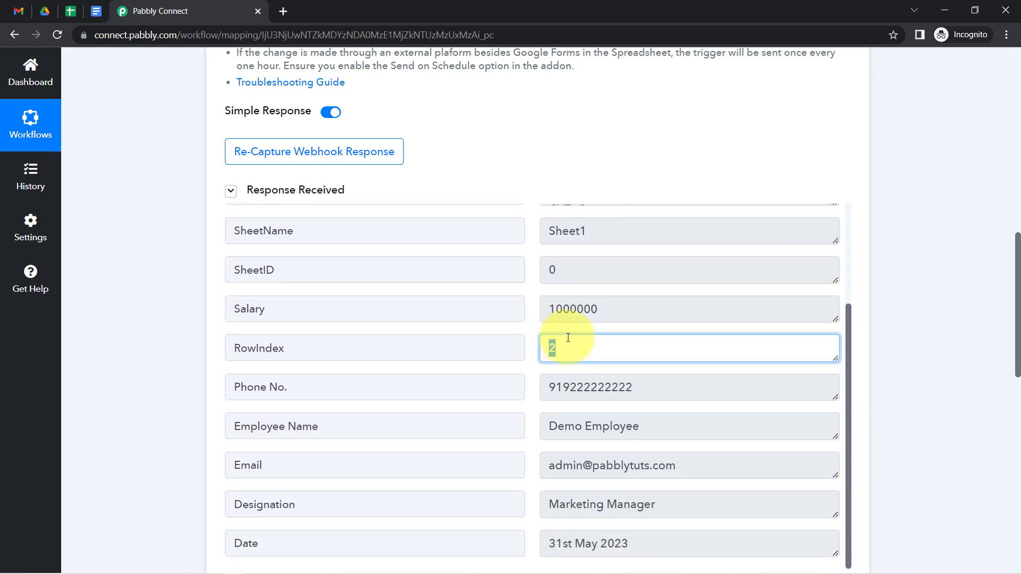
drag(619, 388, 577, 388)
drag(583, 431, 540, 433)
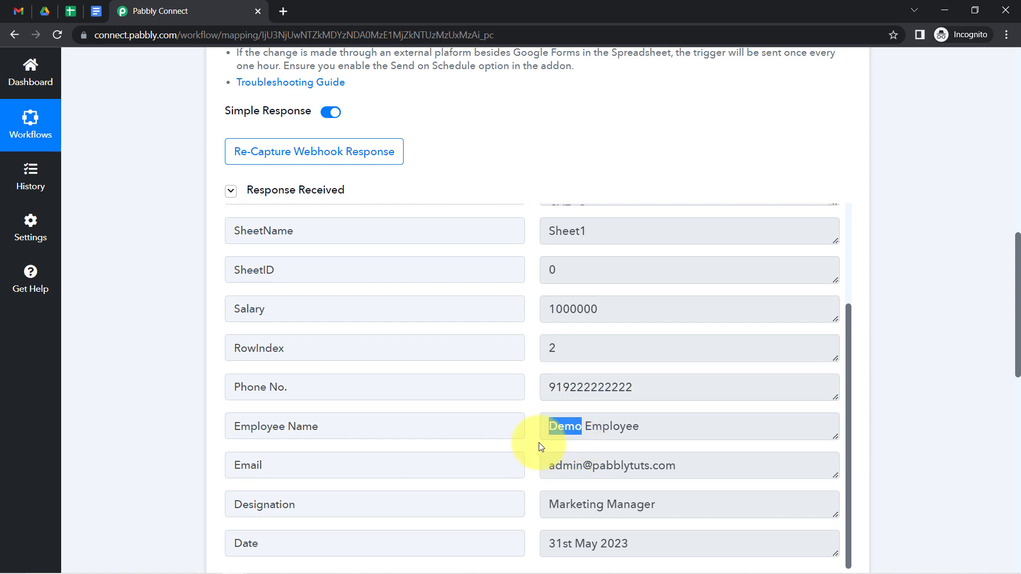
drag(610, 503, 556, 503)
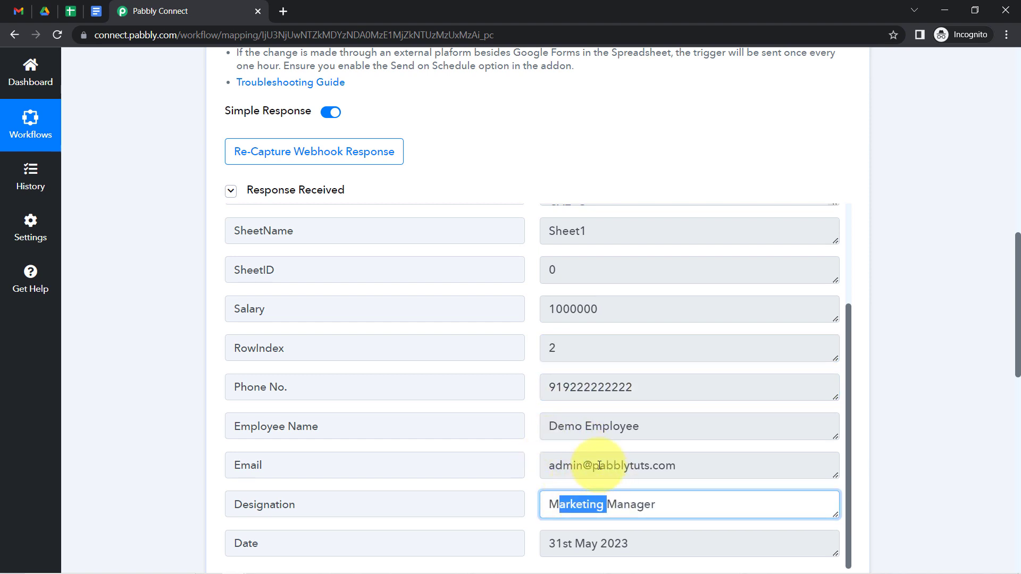
drag(599, 466, 563, 467)
drag(575, 542, 548, 543)
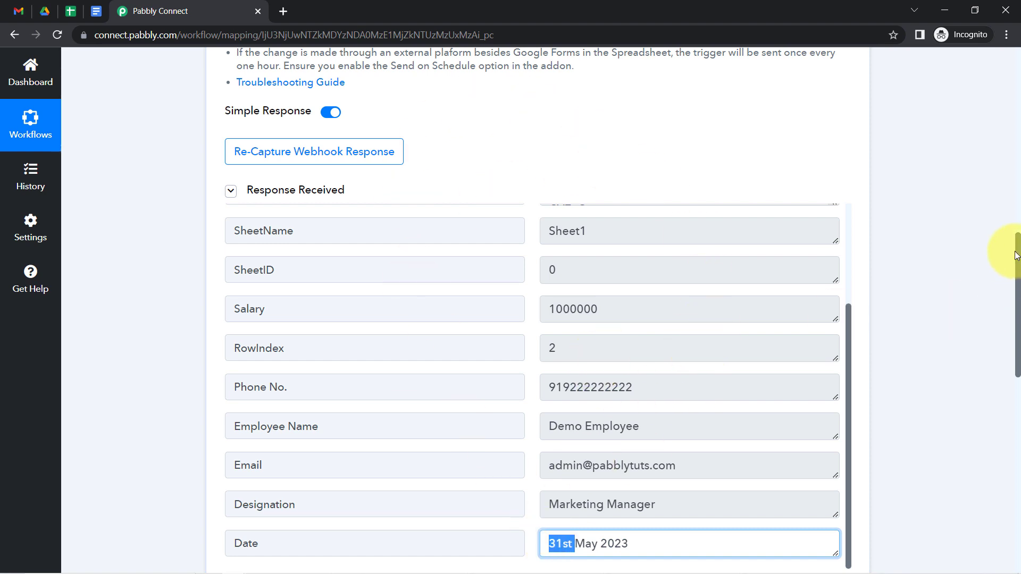
drag(1017, 284, 1001, 211)
scroll(1000, 206, down, 10)
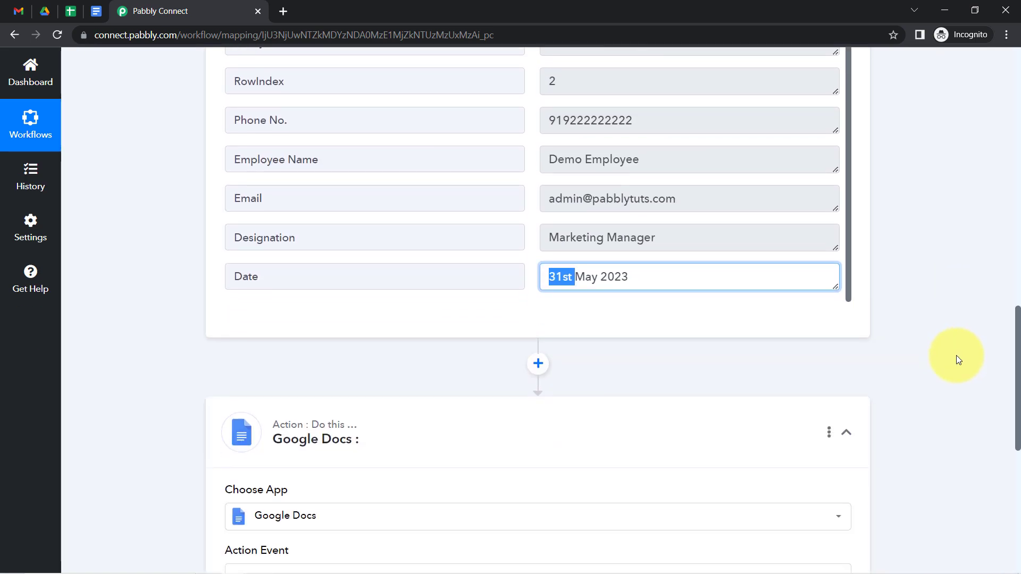
scroll(951, 367, down, 2)
scroll(942, 388, up, 7)
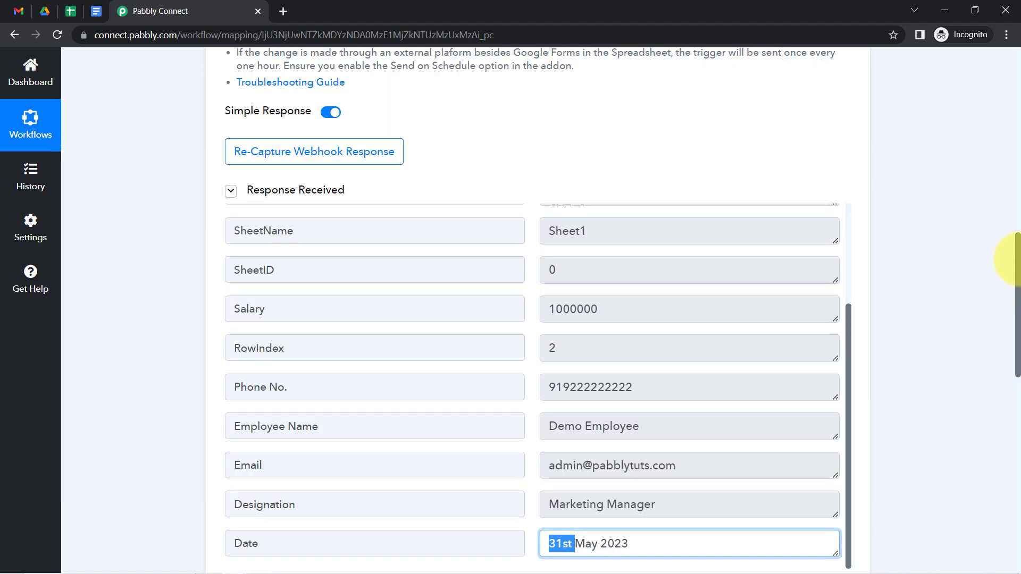
- Review the Job offer letter Template in Google Docs and return to the Pabbly Connect workflow's Google Docs action
drag(1019, 260, 999, 405)
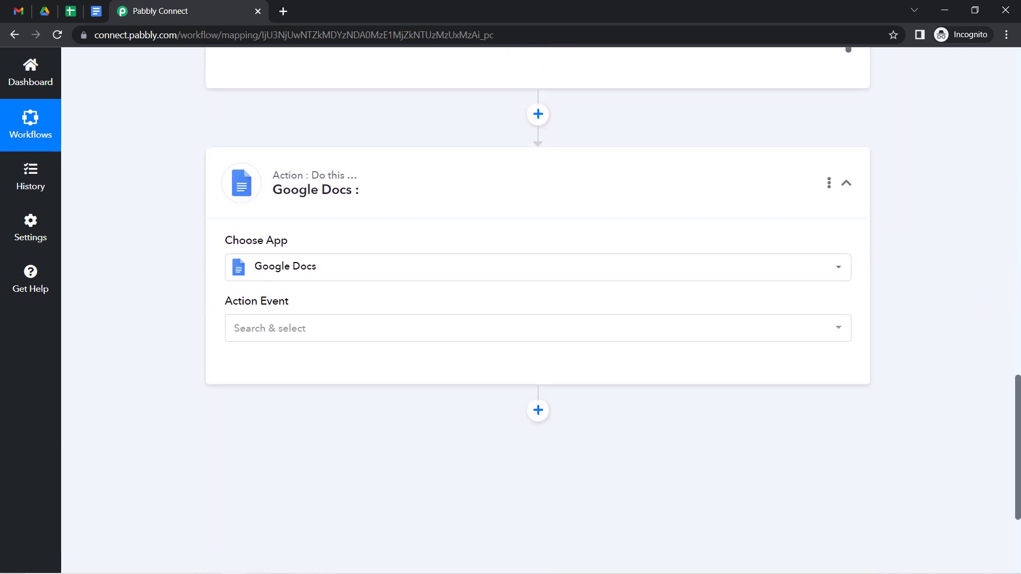
click(96, 10)
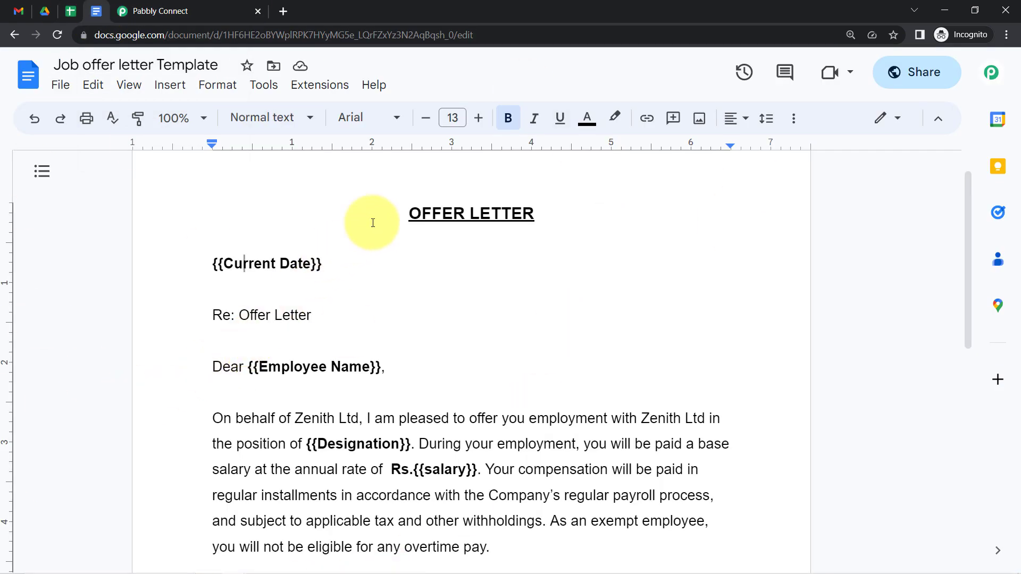
drag(410, 212, 481, 437)
click(428, 255)
drag(411, 213, 480, 410)
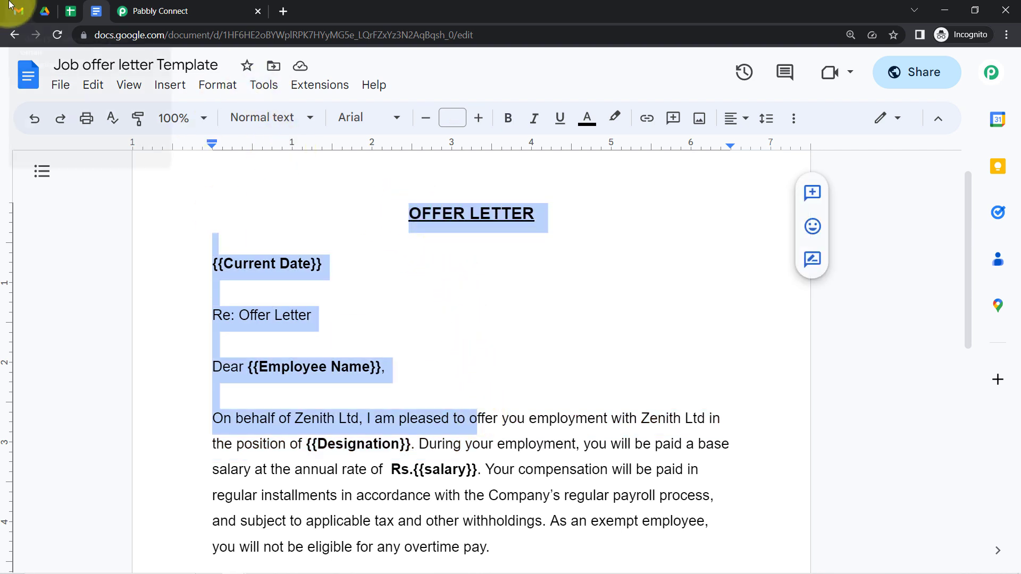
click(155, 5)
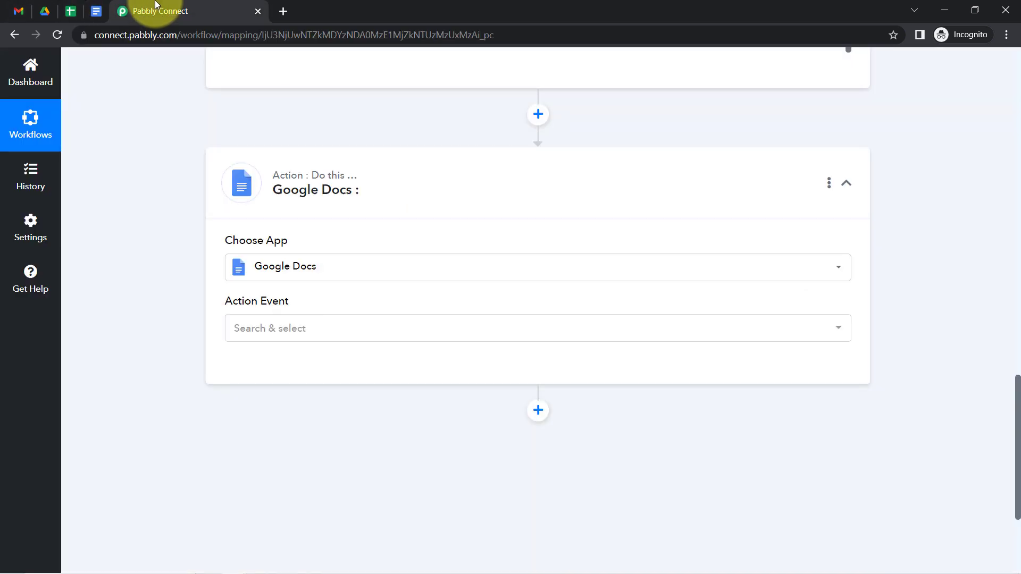
- Set the Google Docs action event to Create Document from Template and open its account connection settings
click(259, 326)
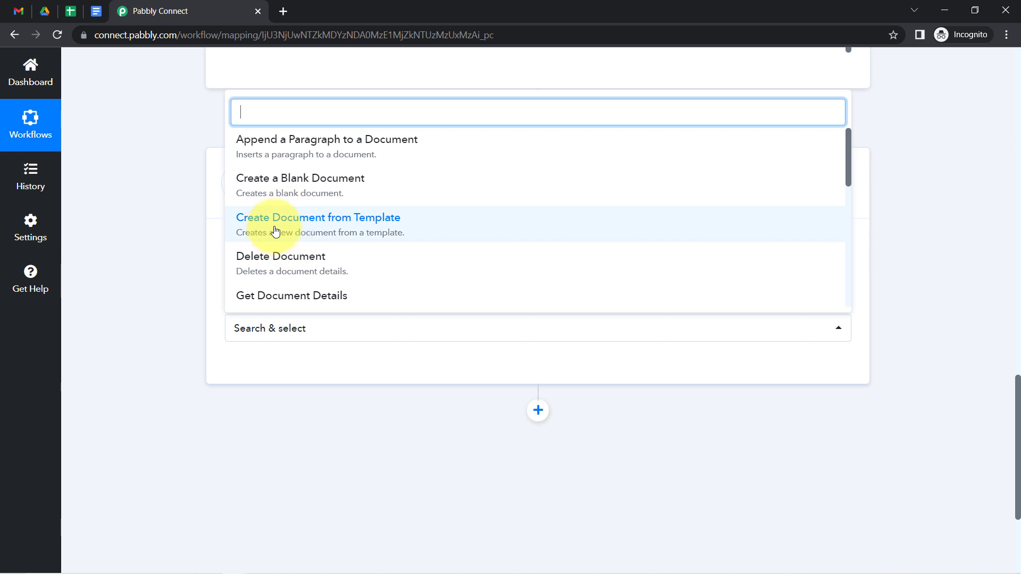
click(315, 230)
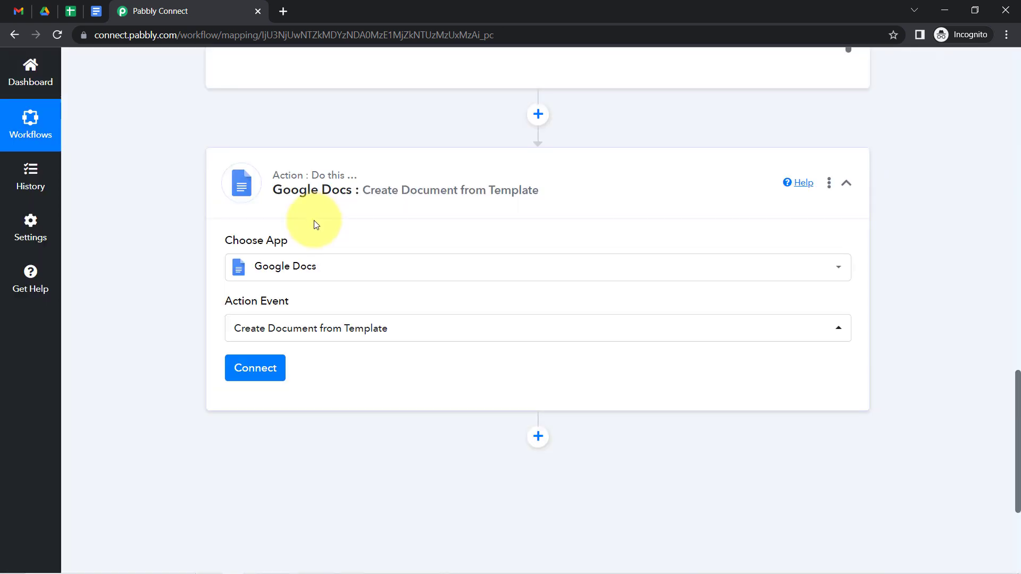
click(275, 364)
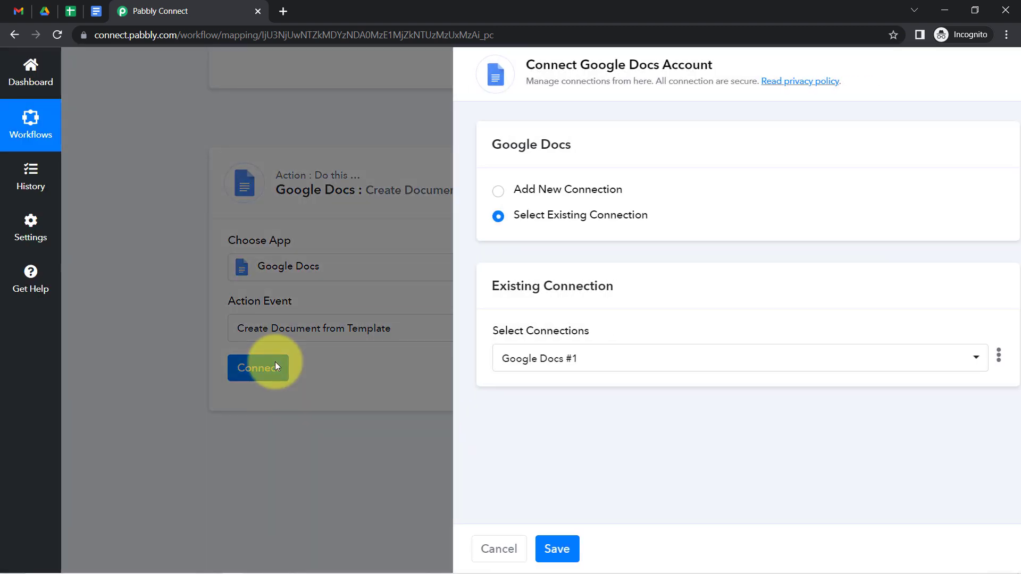
click(563, 194)
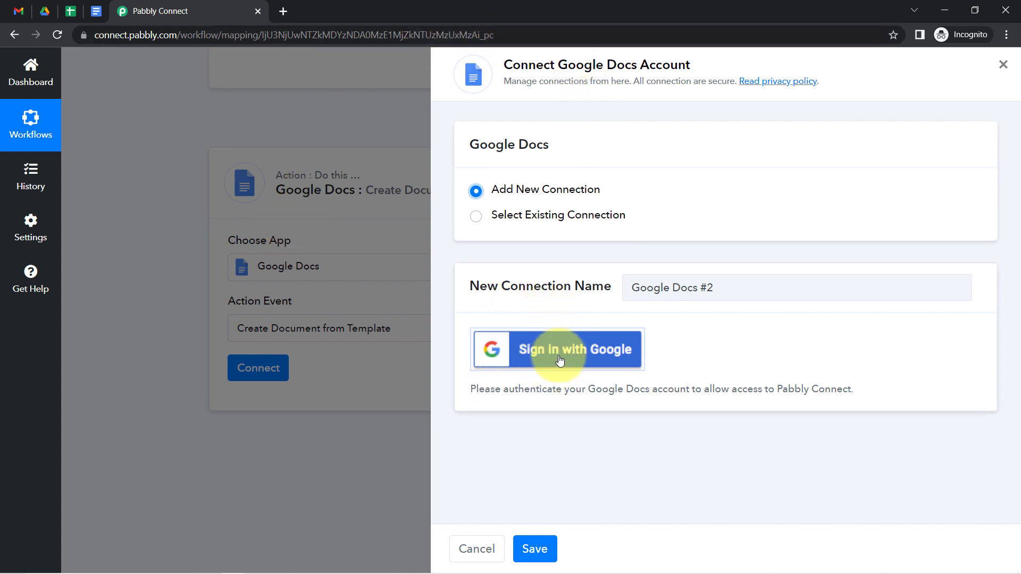
click(538, 353)
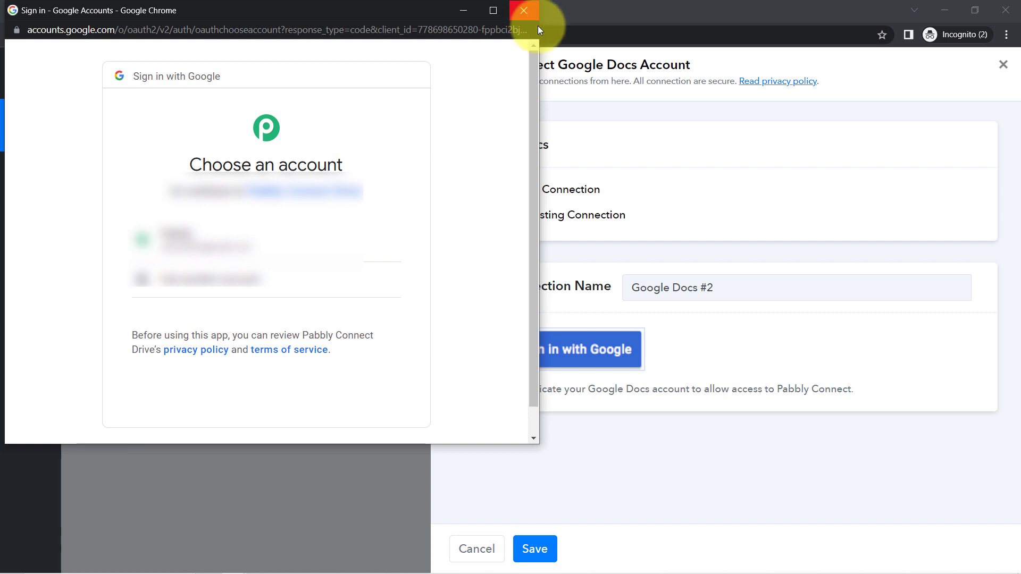
click(526, 9)
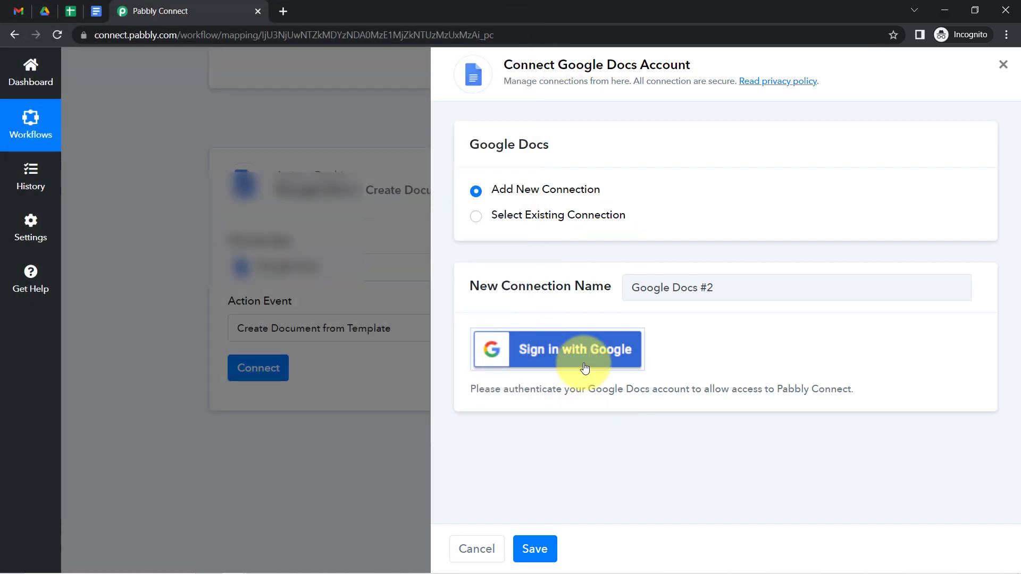
- Connect the Google Docs action with the existing connection Google Docs #1 and save it
click(535, 219)
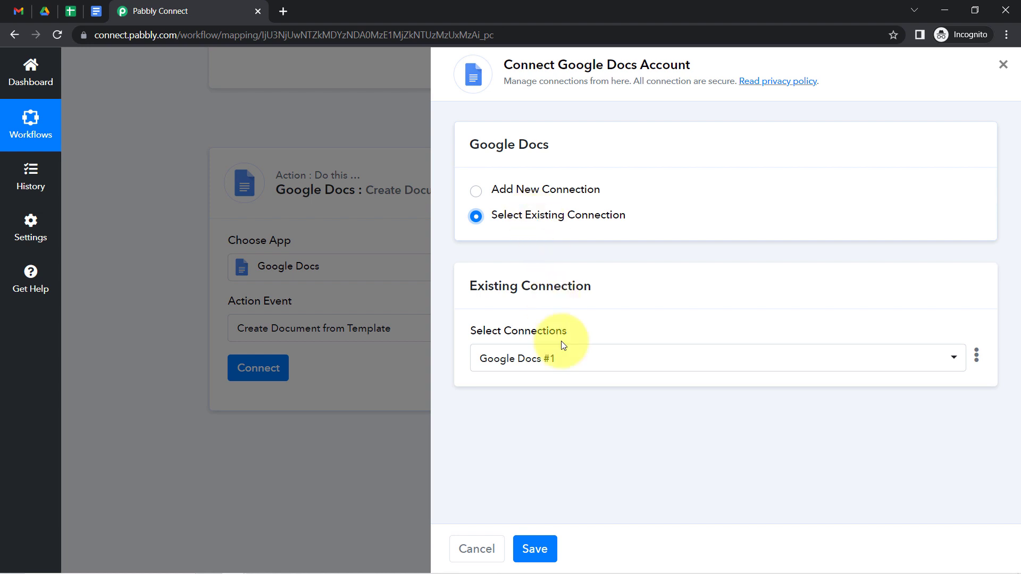
click(534, 549)
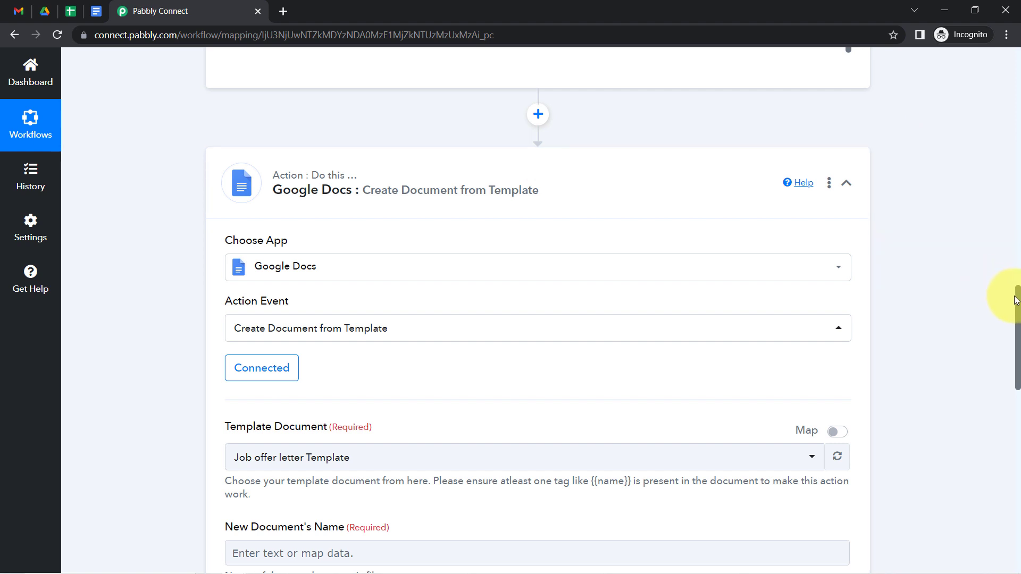
- Check the template's title in Google Docs and select Job offer letter Template as the action's template document
drag(1018, 299, 1018, 368)
drag(232, 123, 378, 122)
click(341, 153)
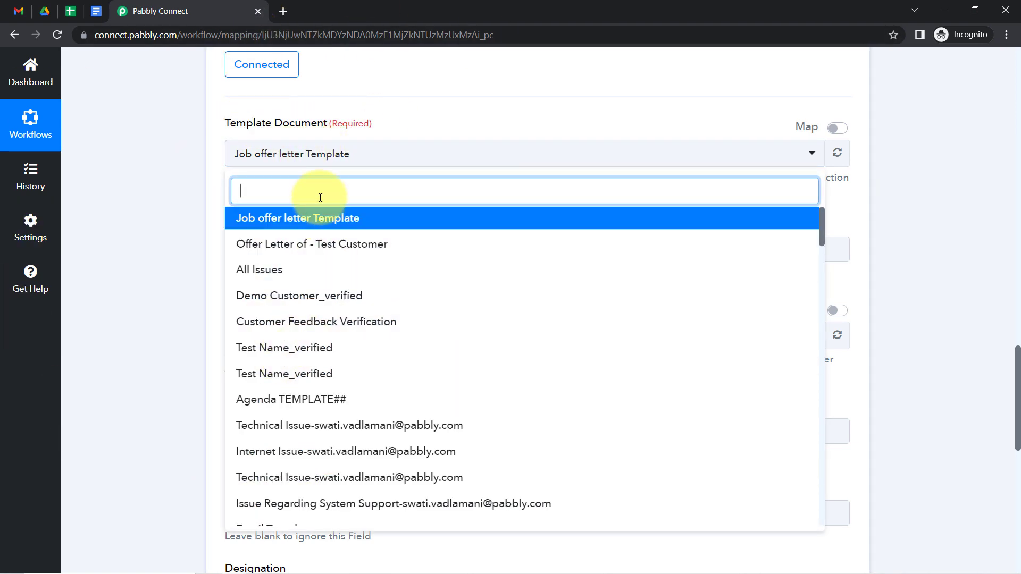
click(96, 11)
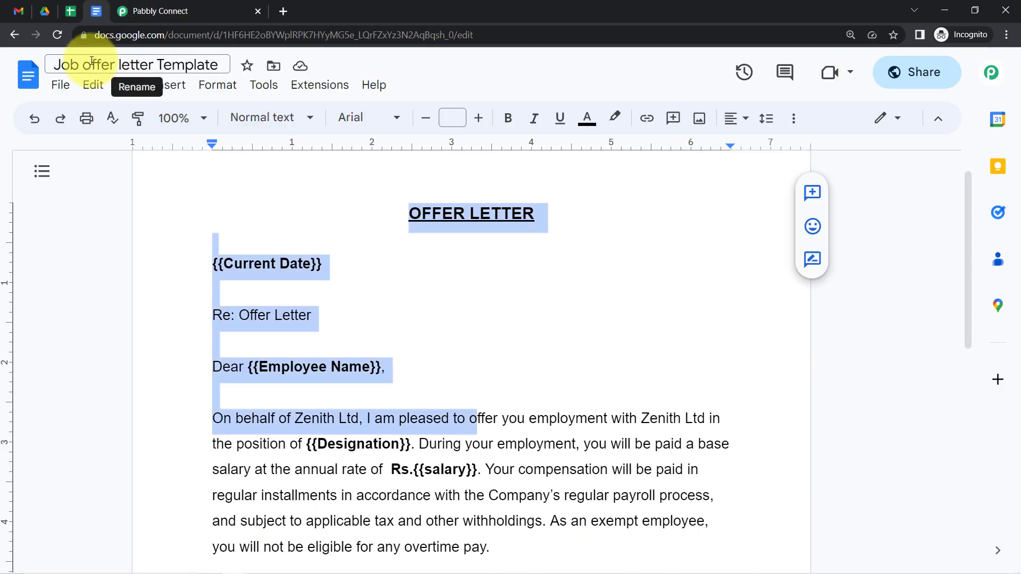
click(118, 64)
click(174, 18)
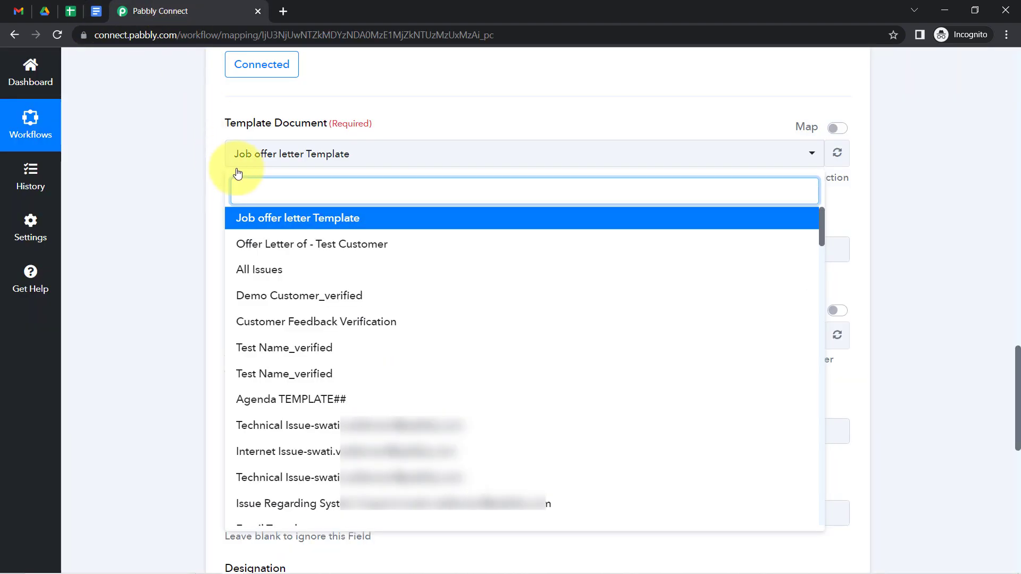
click(262, 219)
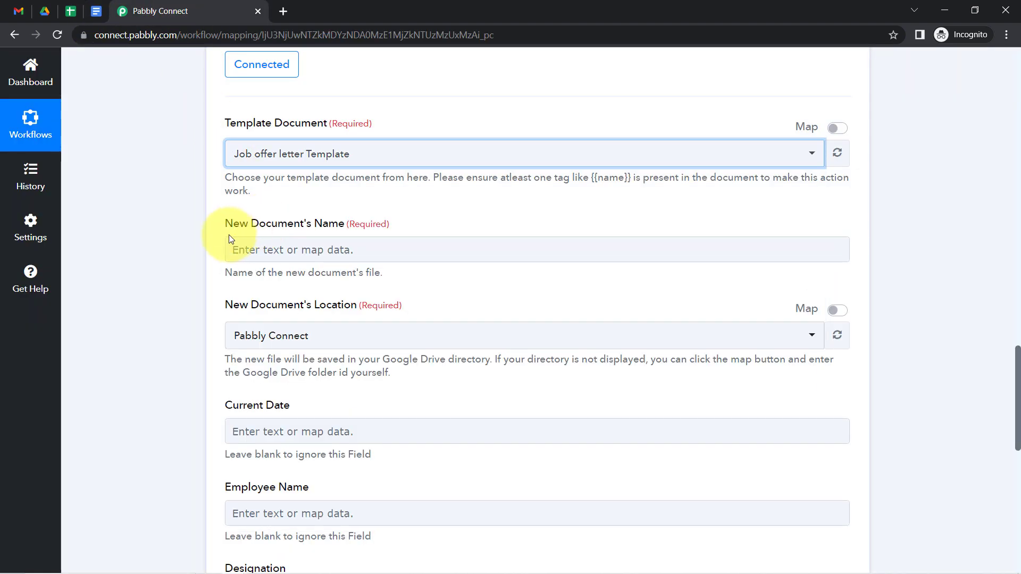
- Examine the New Document's Name field, its mapping source, and the employee data received by the Google Sheets trigger
drag(227, 231, 318, 228)
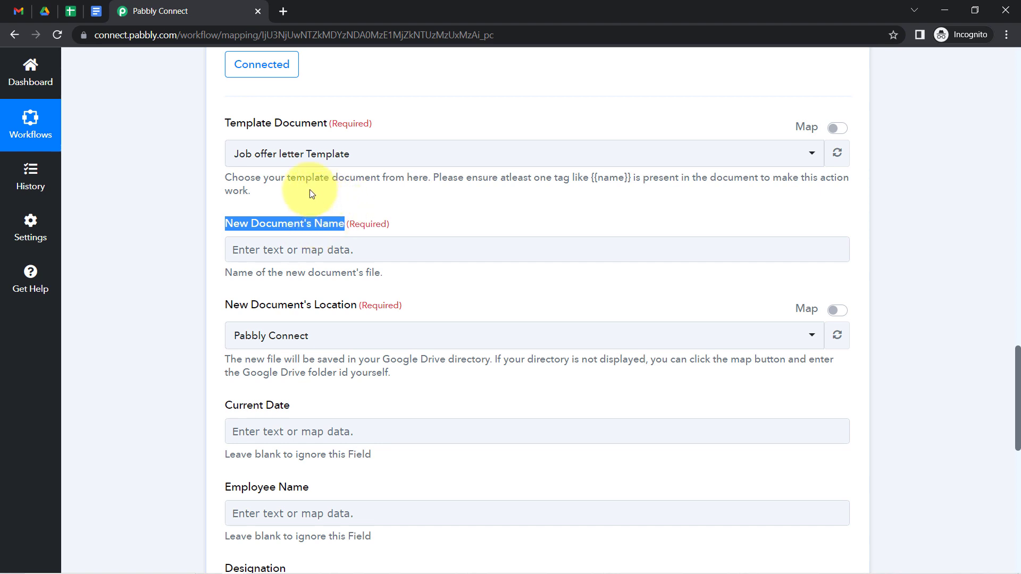
click(145, 202)
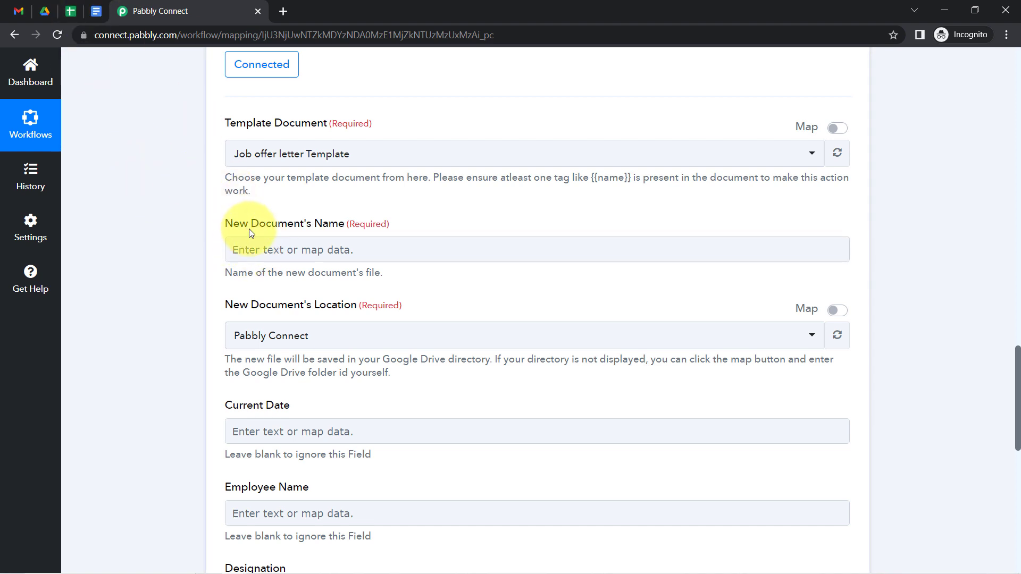
click(277, 257)
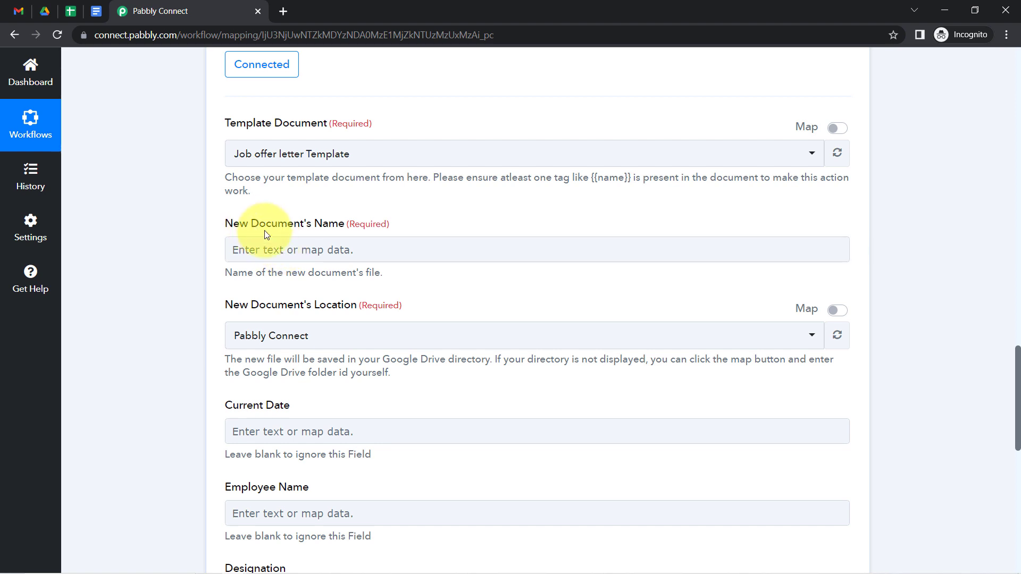
click(260, 250)
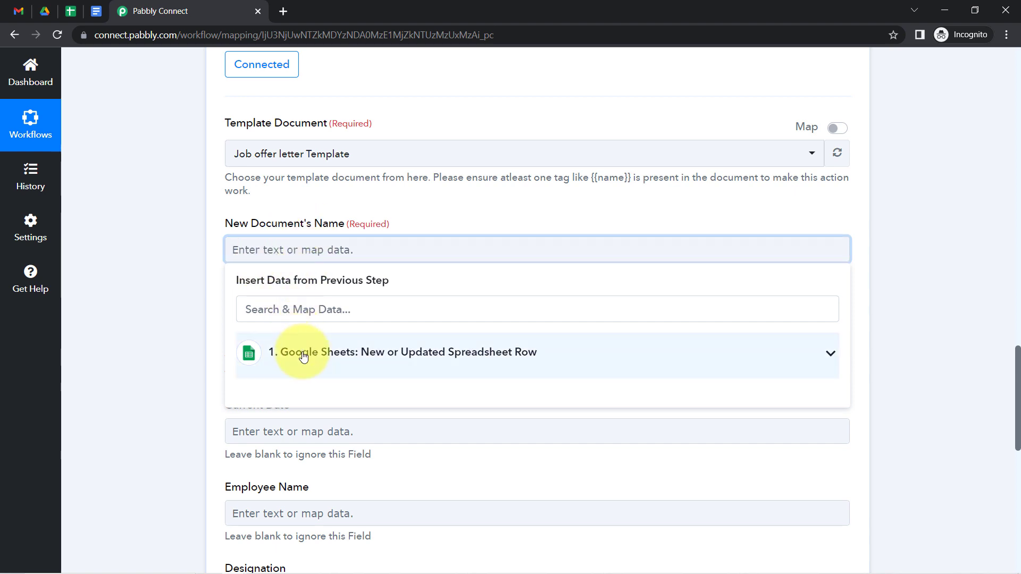
click(141, 226)
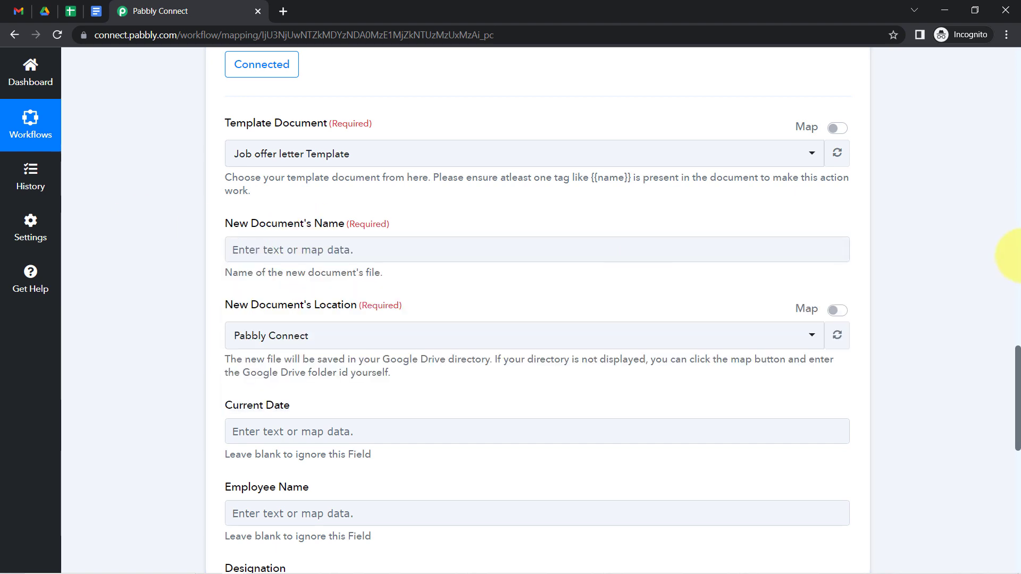
drag(1018, 363, 998, 240)
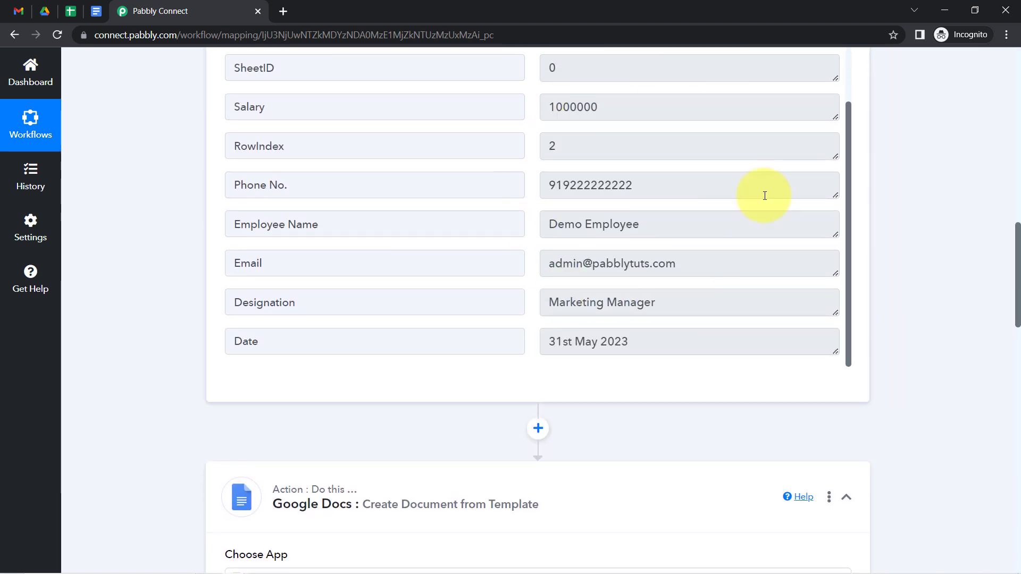
drag(1018, 239, 1018, 373)
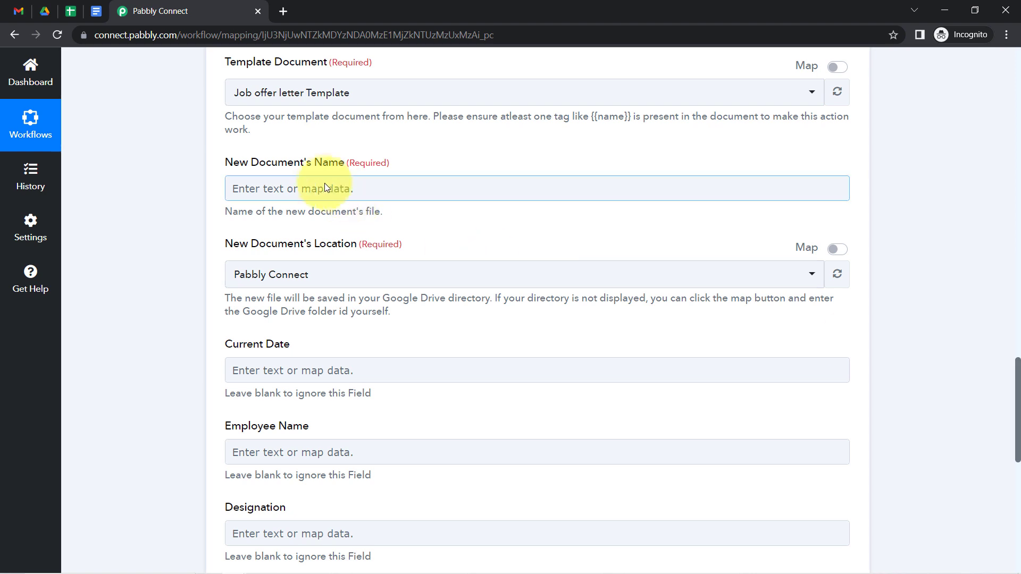
- Set the new document's name to the mapped Employee Name from the Google Sheets step followed by "Offer Letter"
click(324, 184)
click(371, 299)
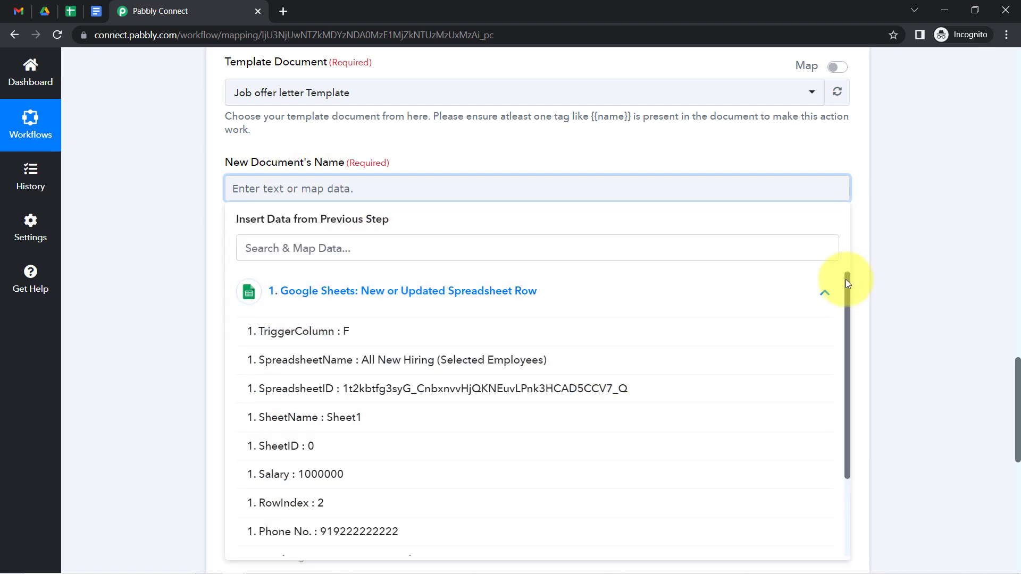
drag(845, 279, 841, 377)
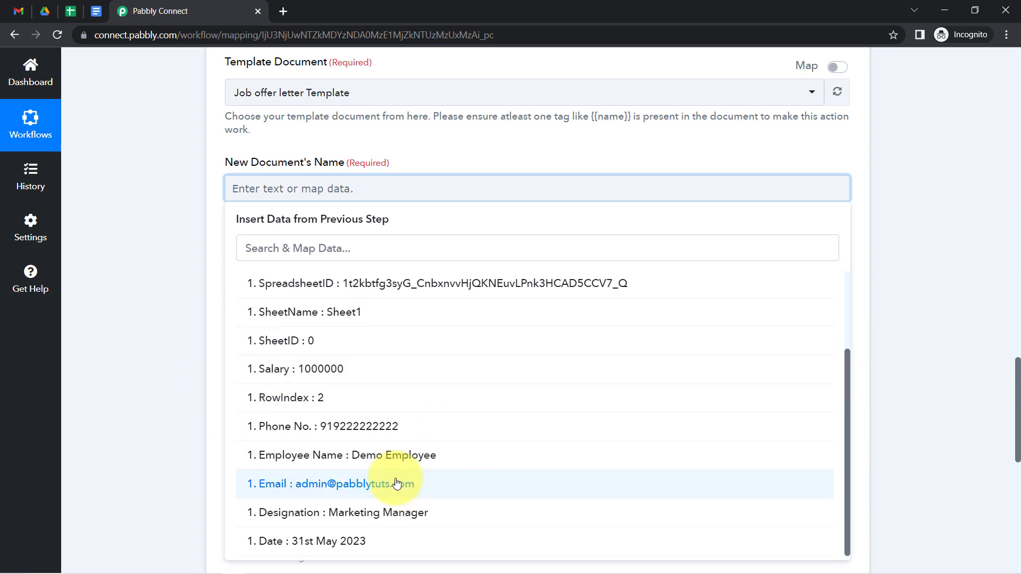
click(416, 455)
click(453, 197)
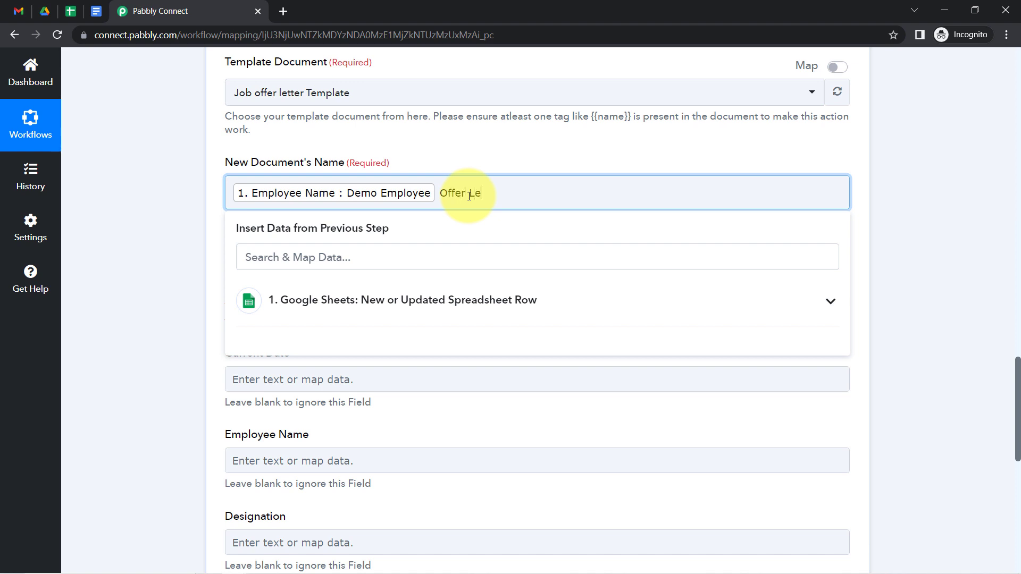
text(Offer Letter)
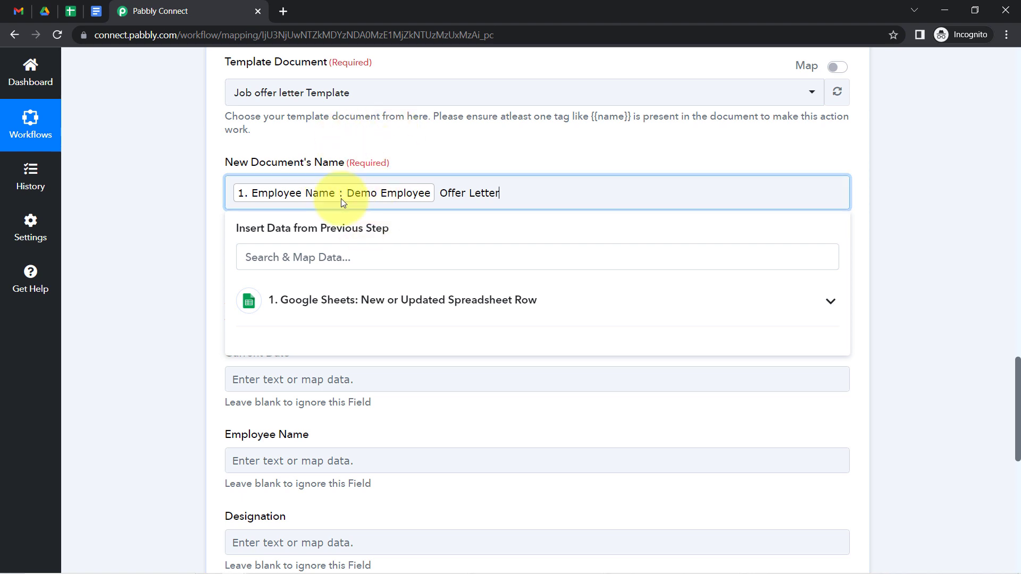
drag(441, 191, 513, 197)
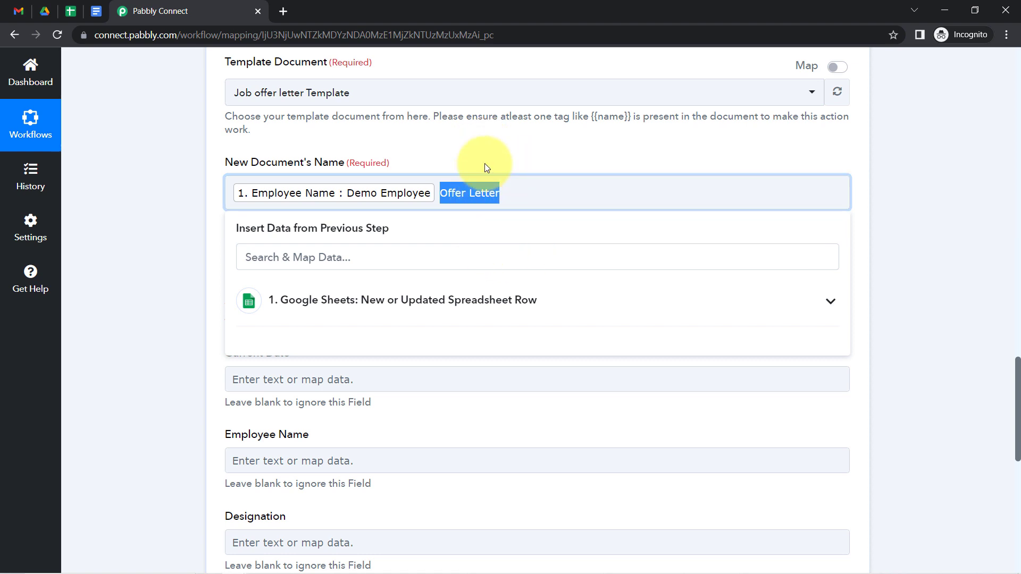
click(196, 213)
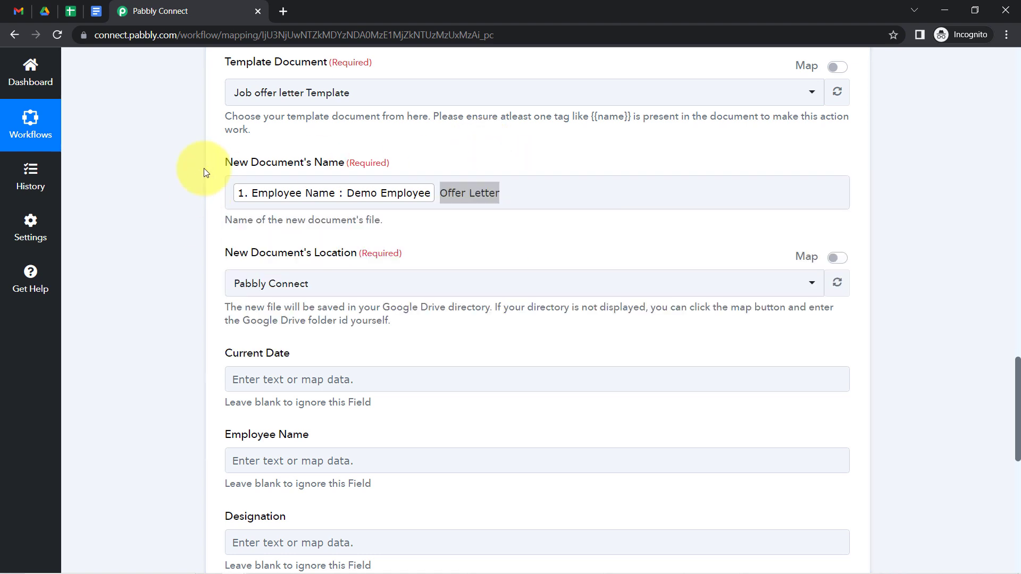
click(461, 192)
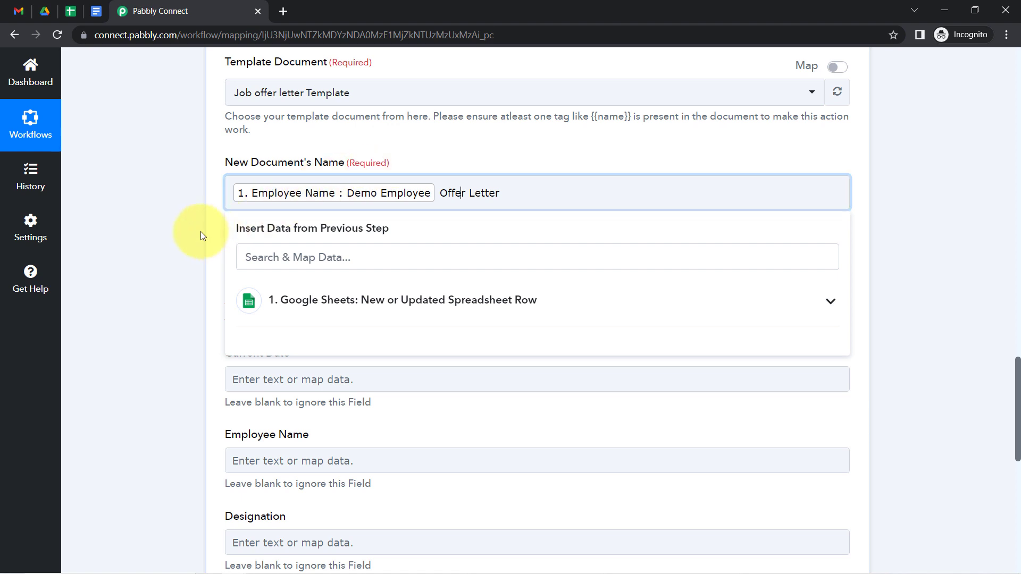
click(155, 248)
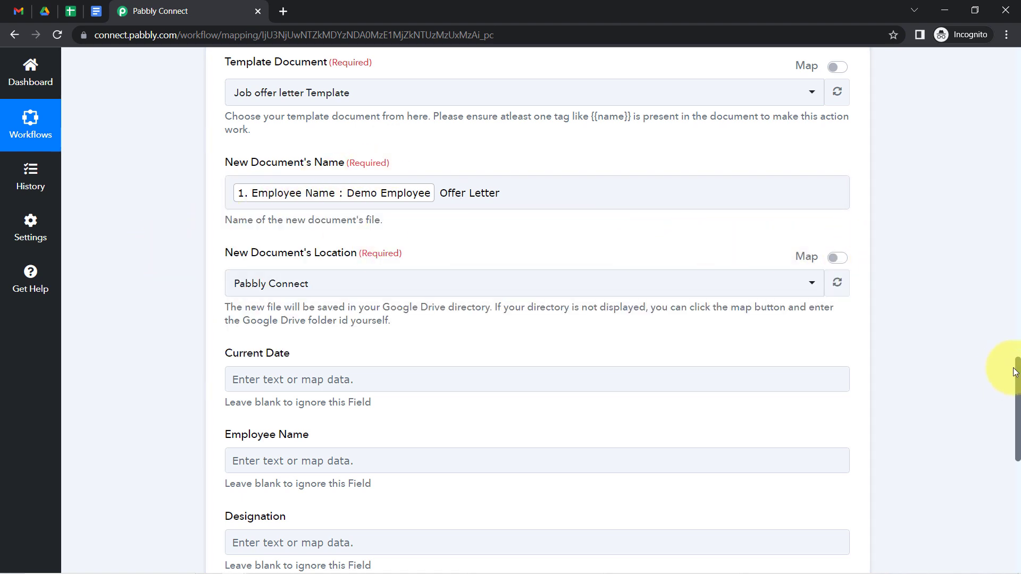
- Use the Pabbly Connect folder as the new document's location
drag(1018, 371, 1018, 379)
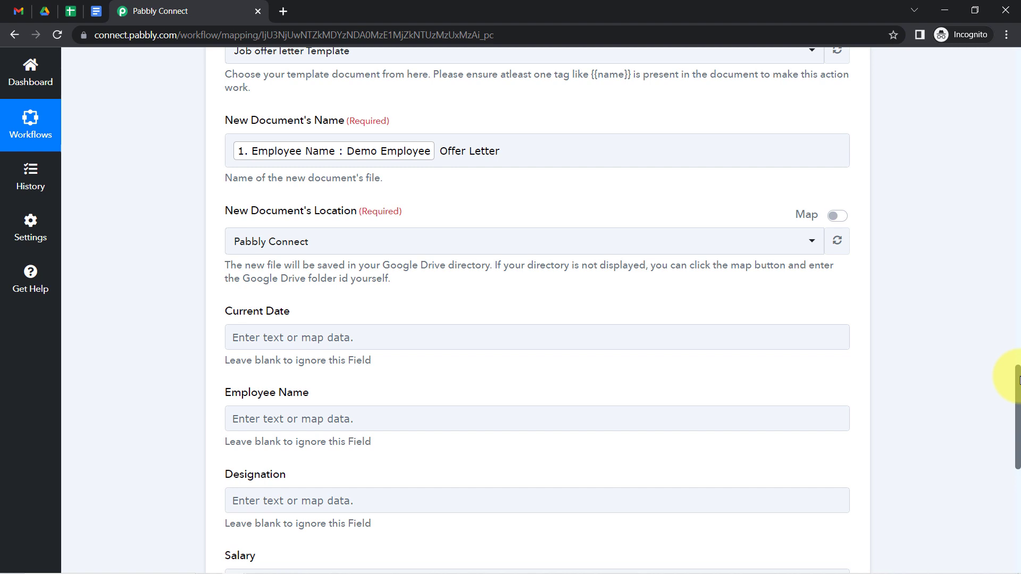
drag(1018, 382, 1018, 399)
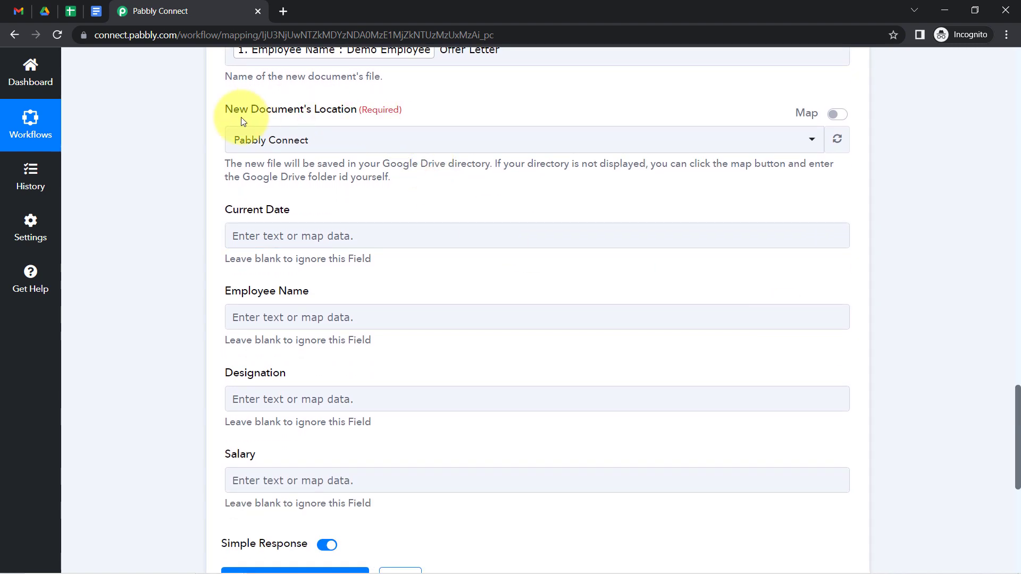
drag(233, 113, 341, 113)
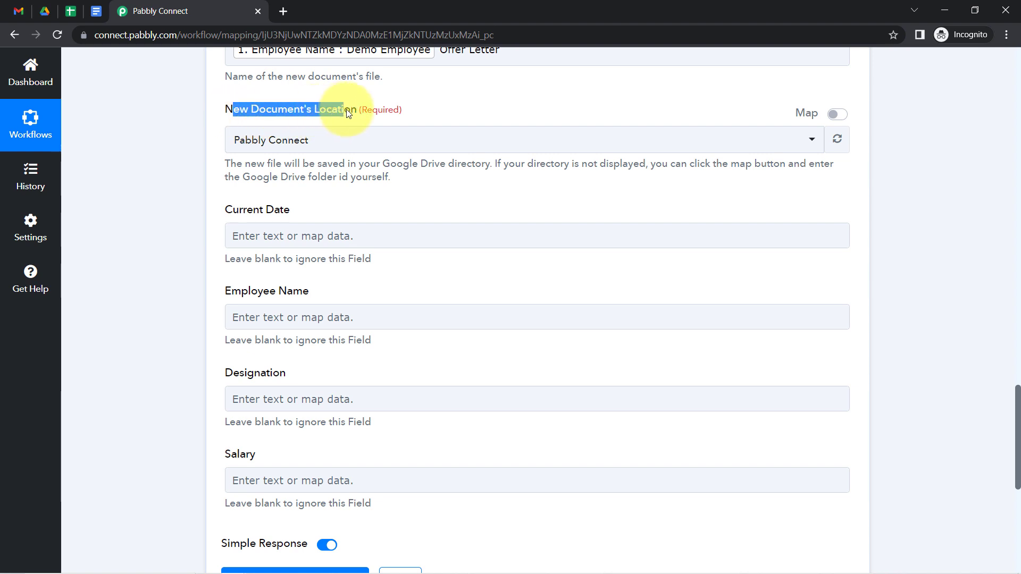
click(346, 110)
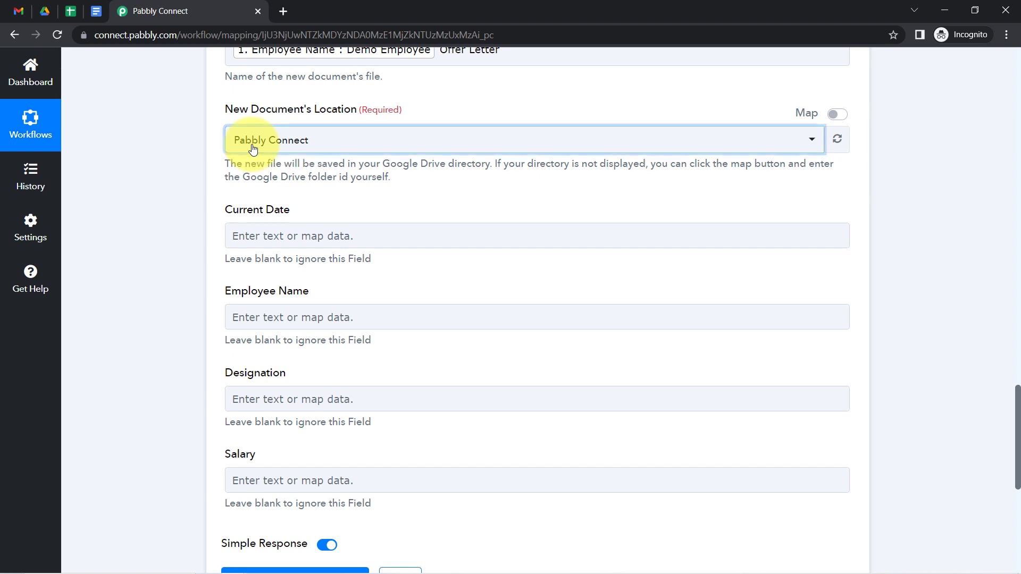
- Switch to Google Drive and create a new folder in My Drive named All Offer Letters
click(253, 146)
click(252, 146)
click(39, 15)
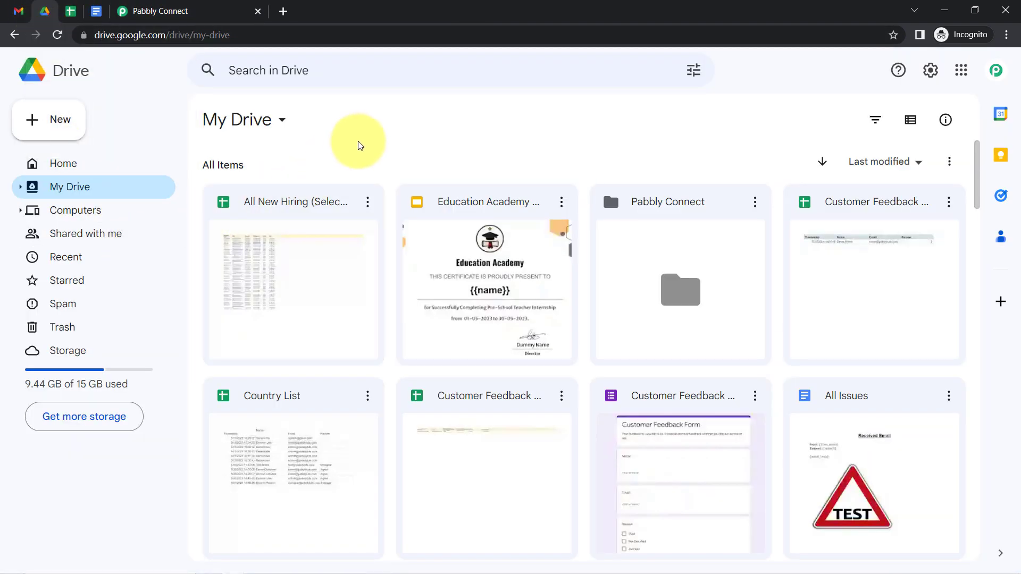
click(43, 122)
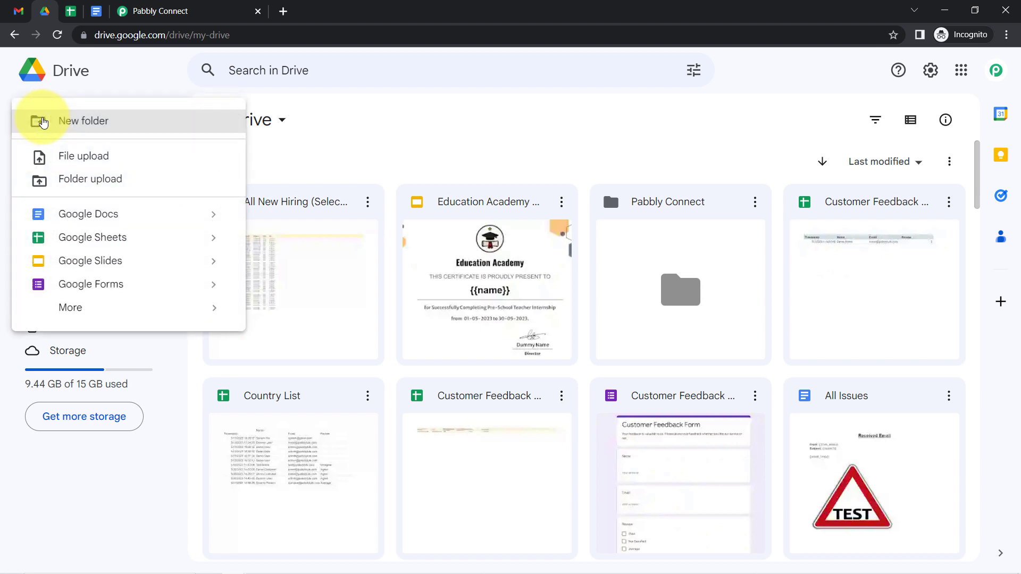
click(101, 123)
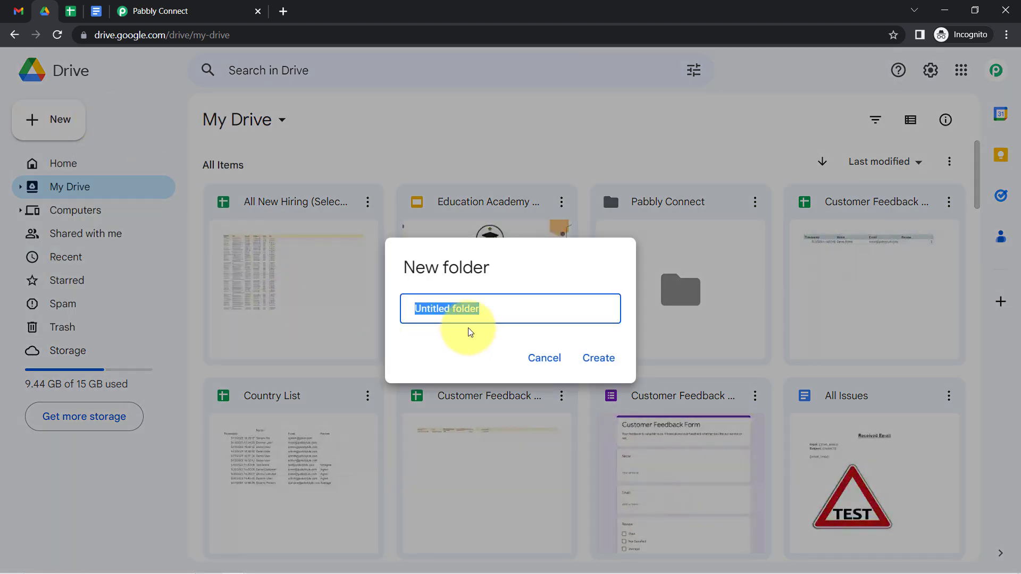
text(All Offer Lette)
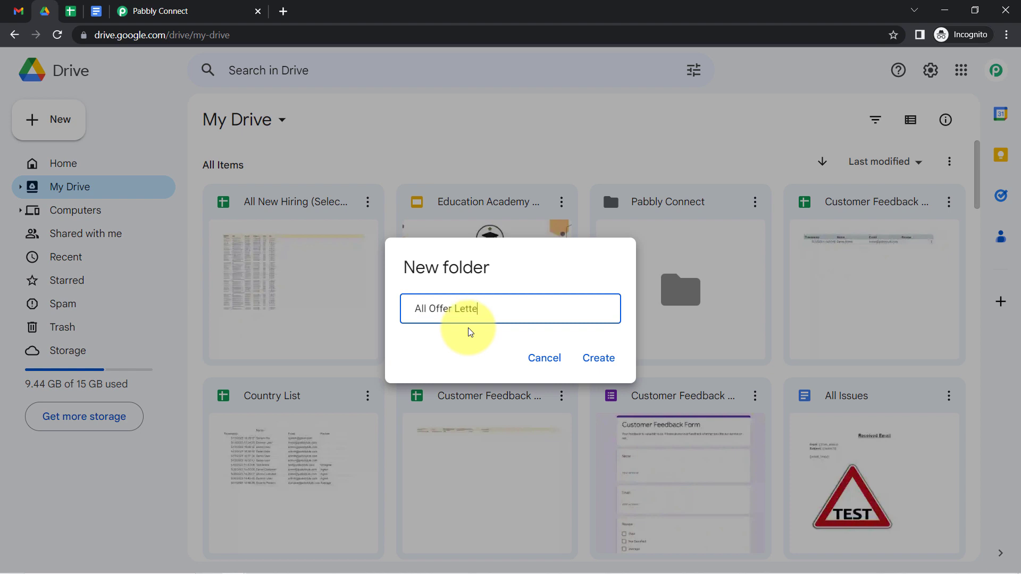
text(rs)
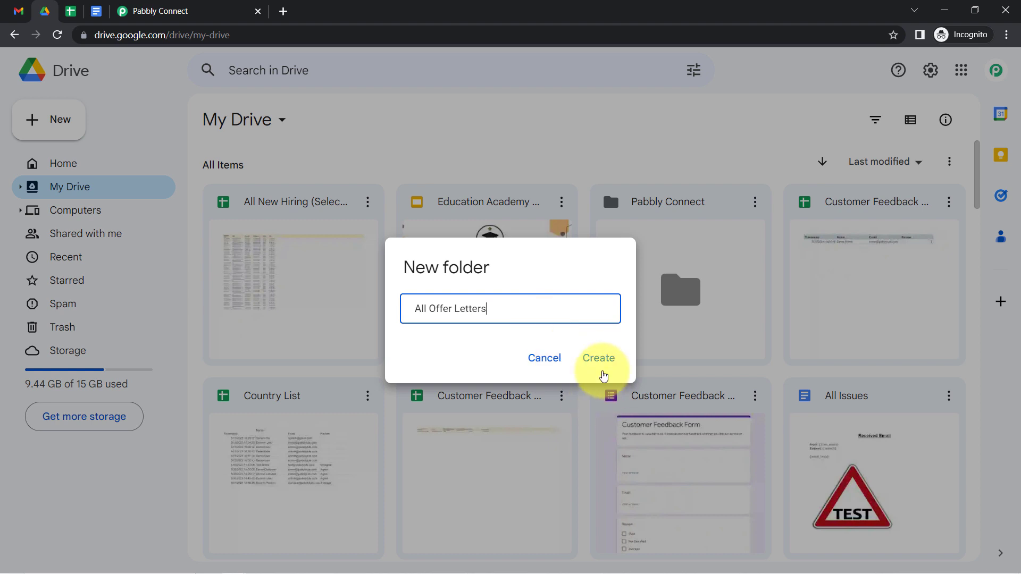
click(598, 369)
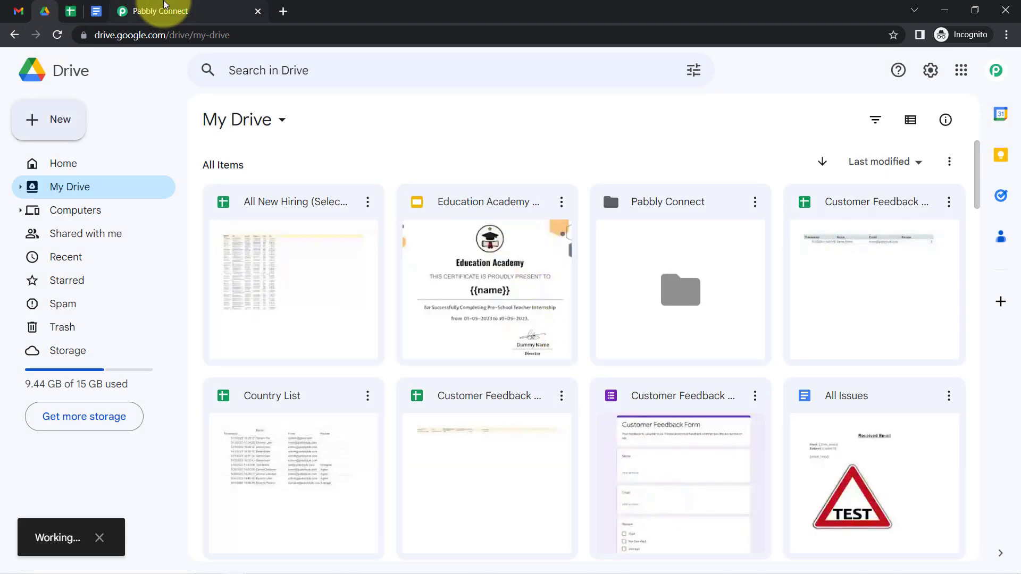
click(165, 7)
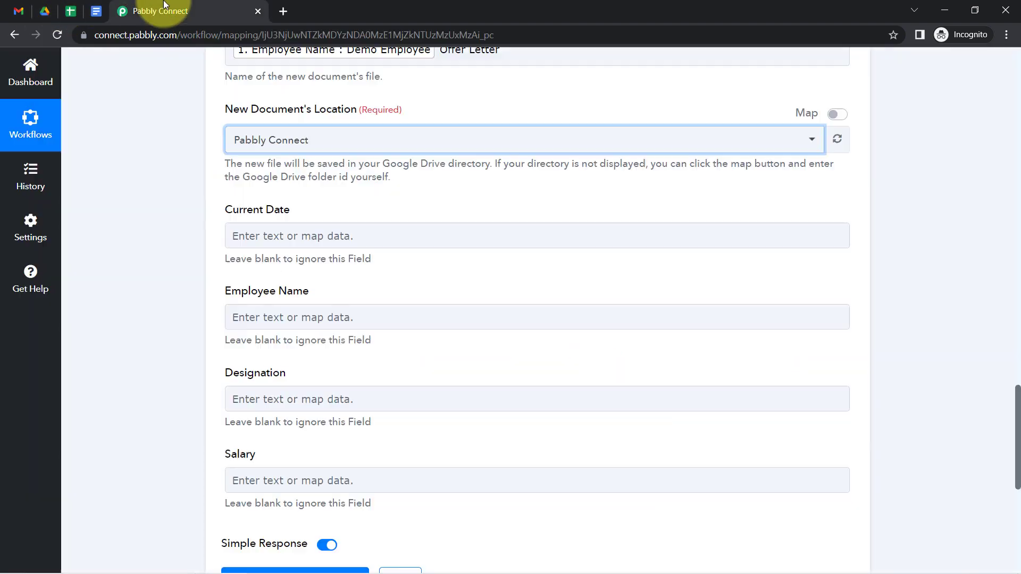
click(44, 6)
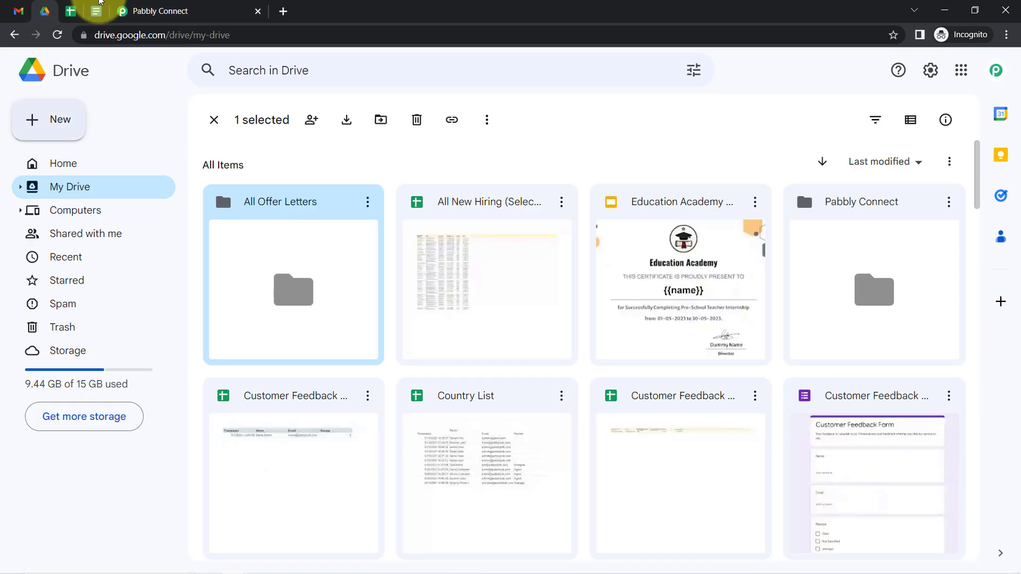
- Back in Pabbly Connect, refresh the Drive folder list and set the New Document's Location to All Offer Letters
click(153, 10)
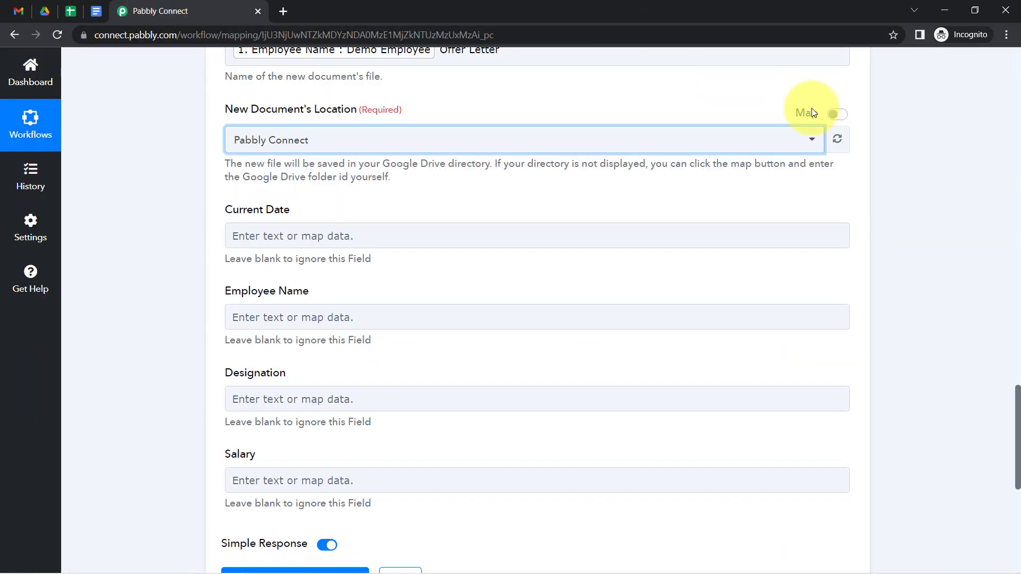
click(837, 150)
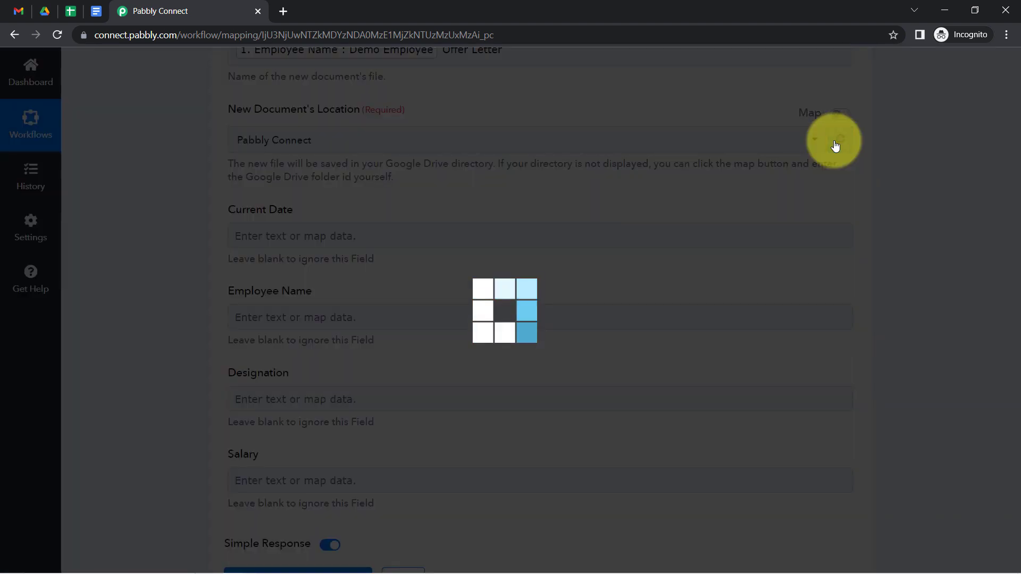
click(44, 11)
click(177, 6)
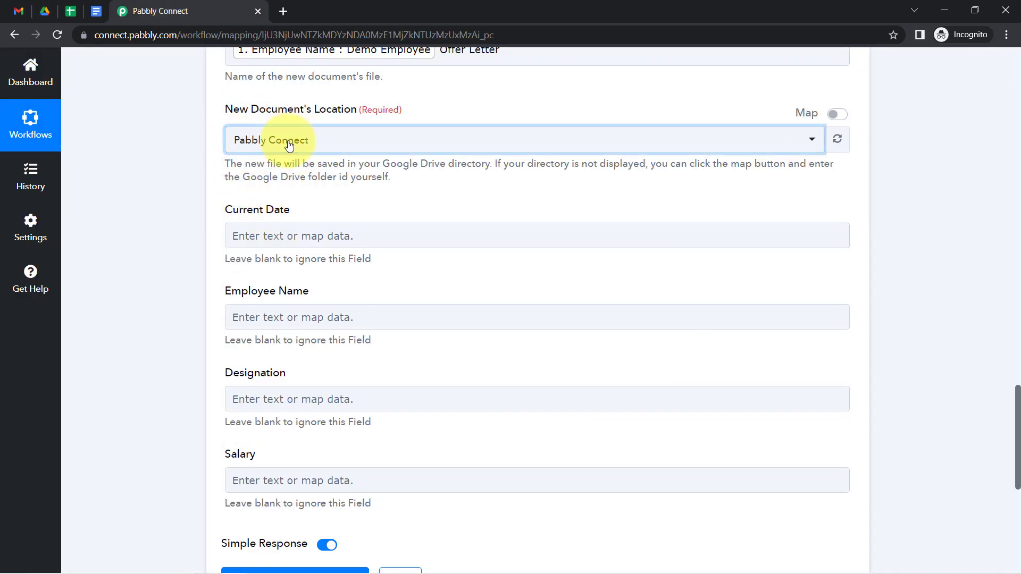
click(271, 140)
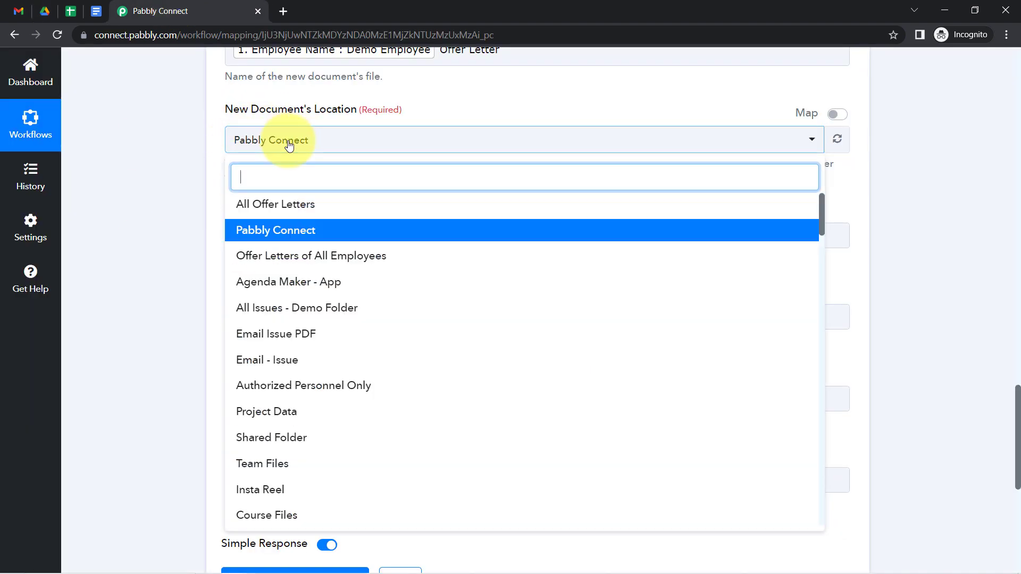
click(265, 206)
click(49, 12)
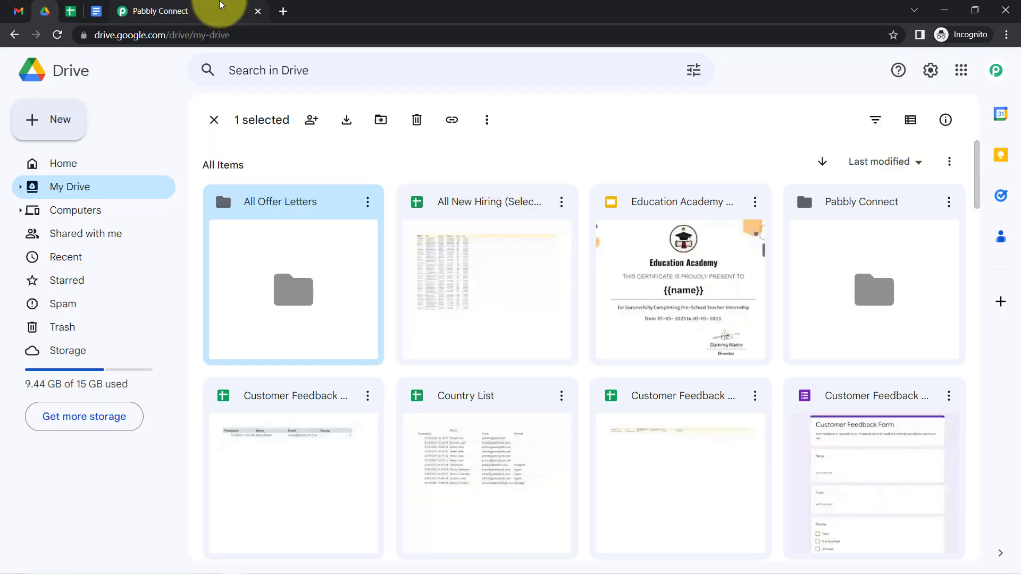
click(226, 8)
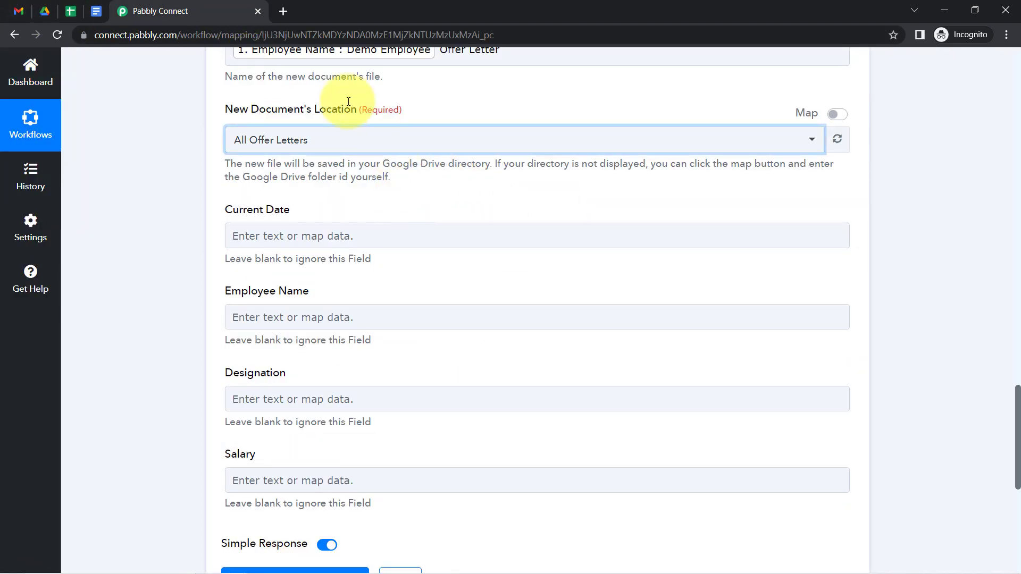
- Compare the Current Date, Employee Name, Designation and Salary fields with the placeholders in the Google Docs offer letter template
drag(272, 108, 371, 110)
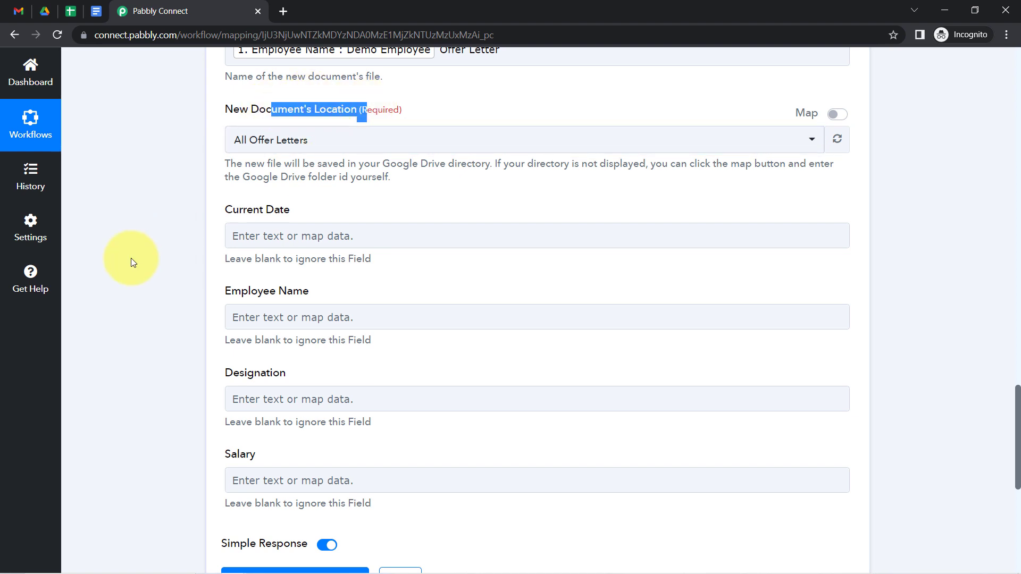
click(131, 258)
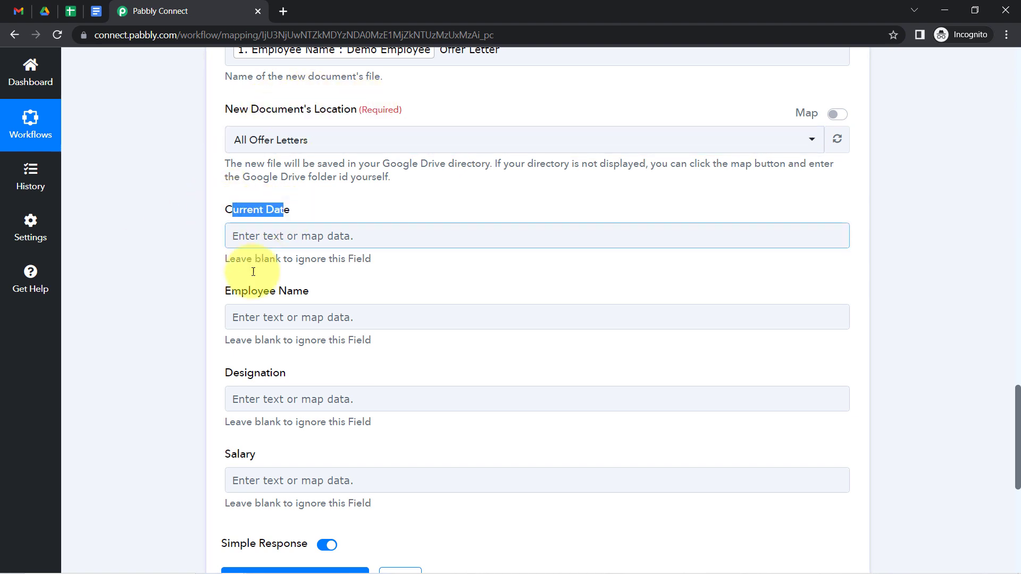
drag(233, 259, 291, 292)
drag(233, 374, 321, 377)
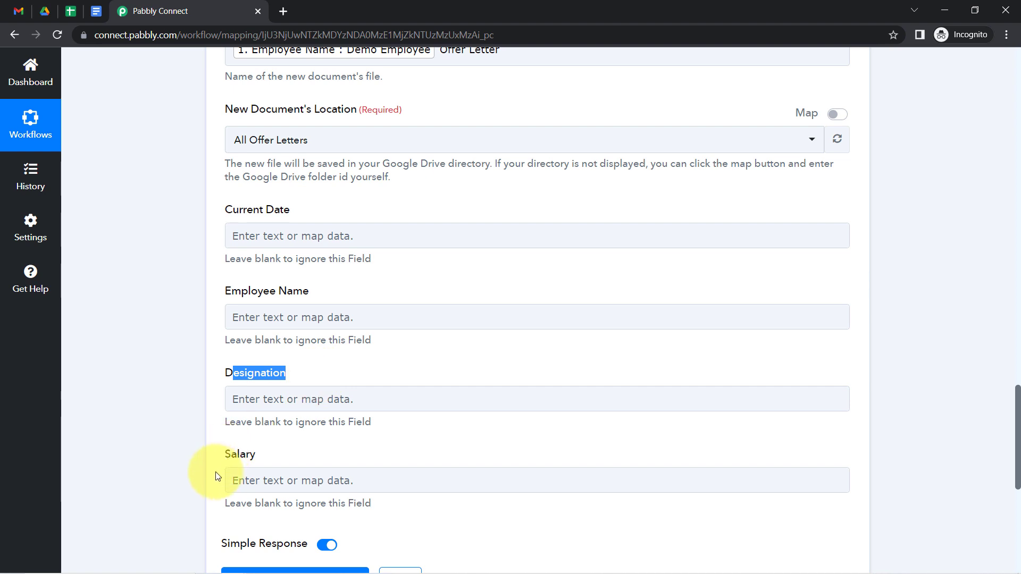
drag(219, 454, 276, 455)
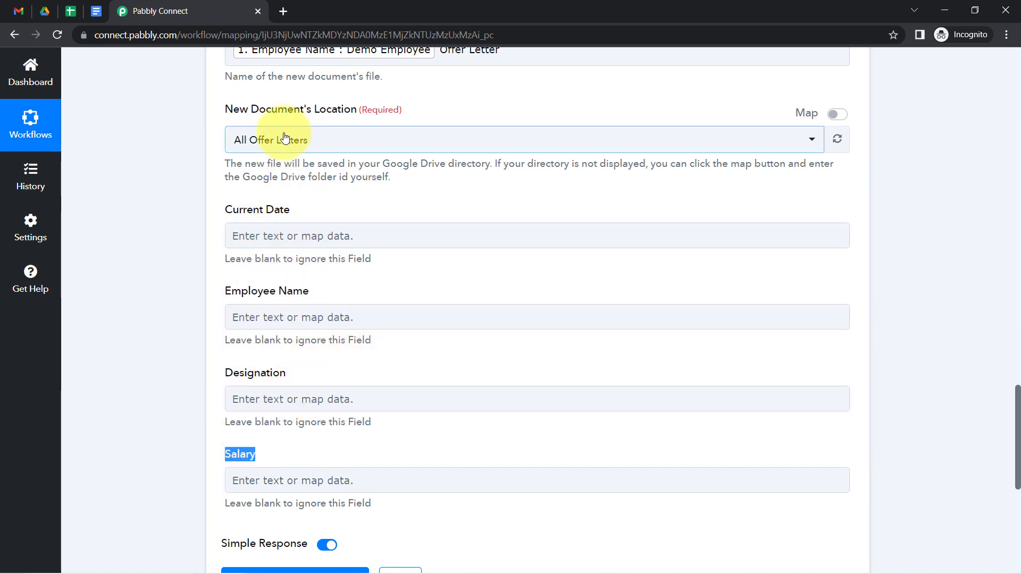
click(98, 11)
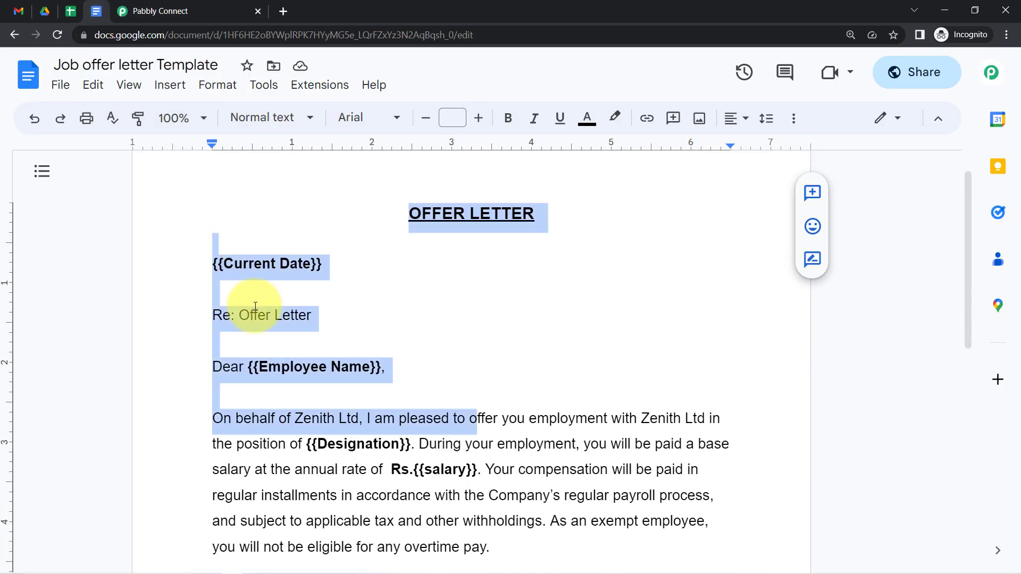
click(216, 262)
drag(218, 263, 340, 265)
drag(269, 367, 386, 376)
click(326, 313)
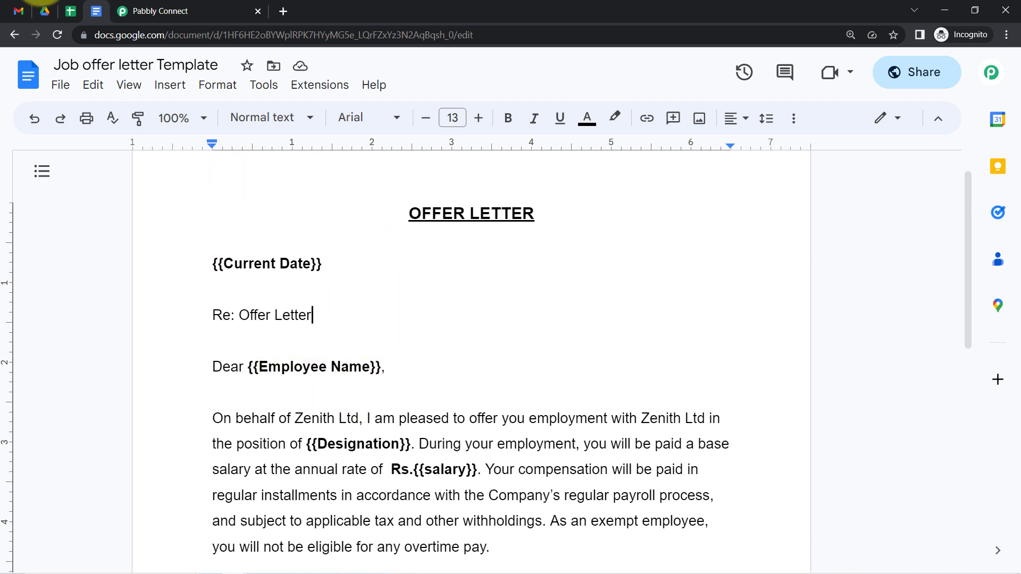
click(212, 10)
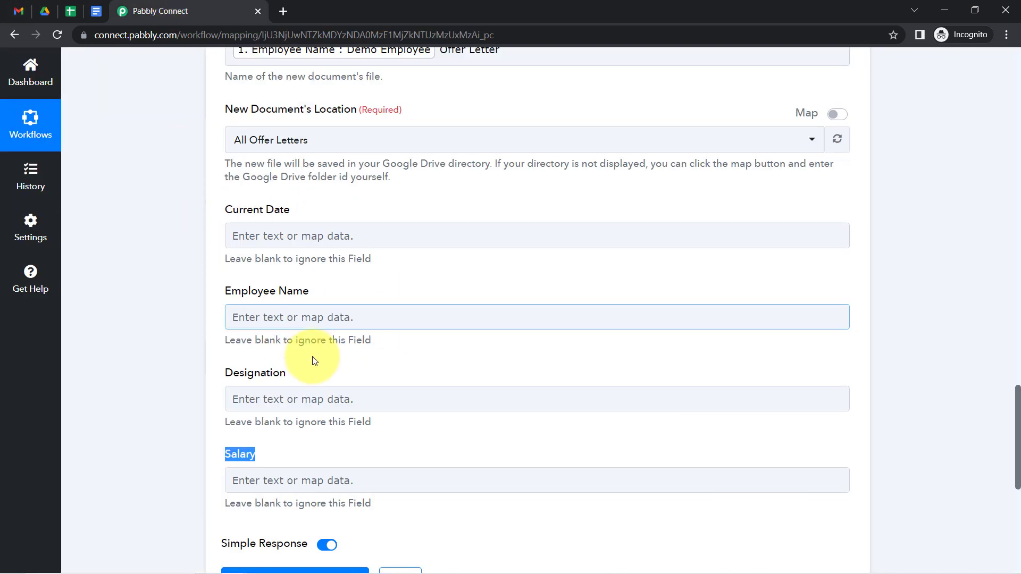
click(143, 211)
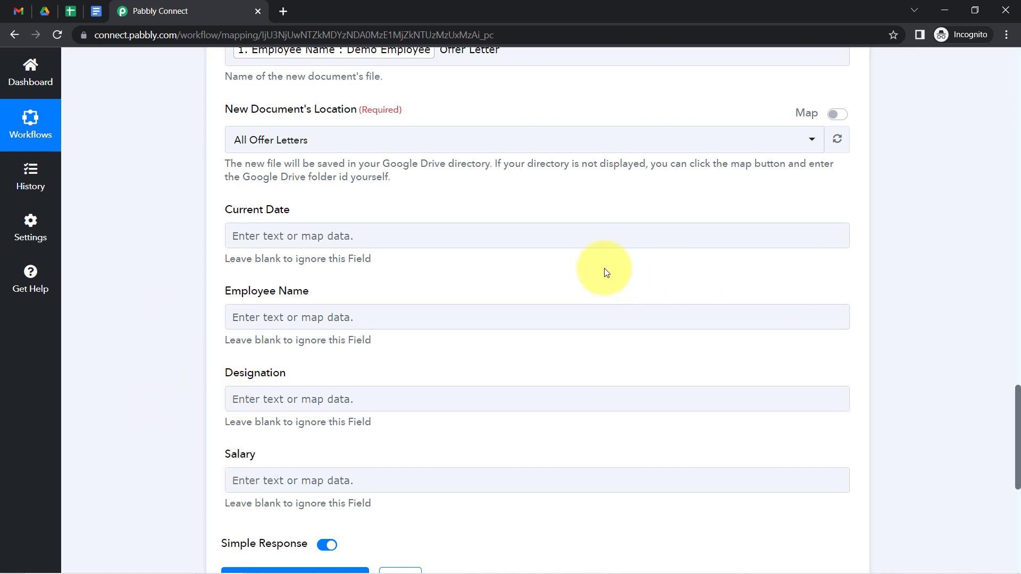
- Map the Current Date field to the Date value from the Google Sheets step
drag(232, 210, 295, 212)
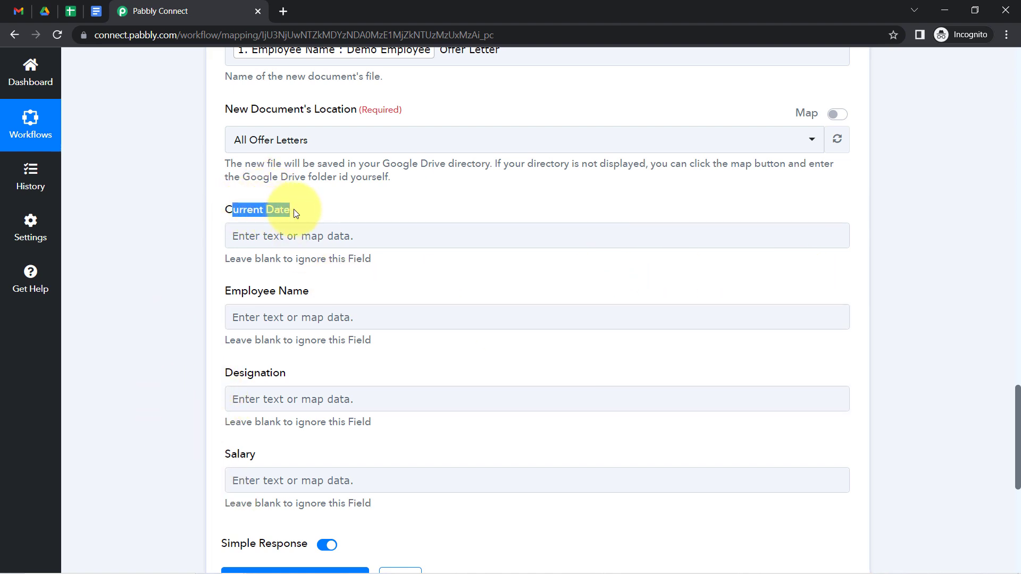
click(260, 235)
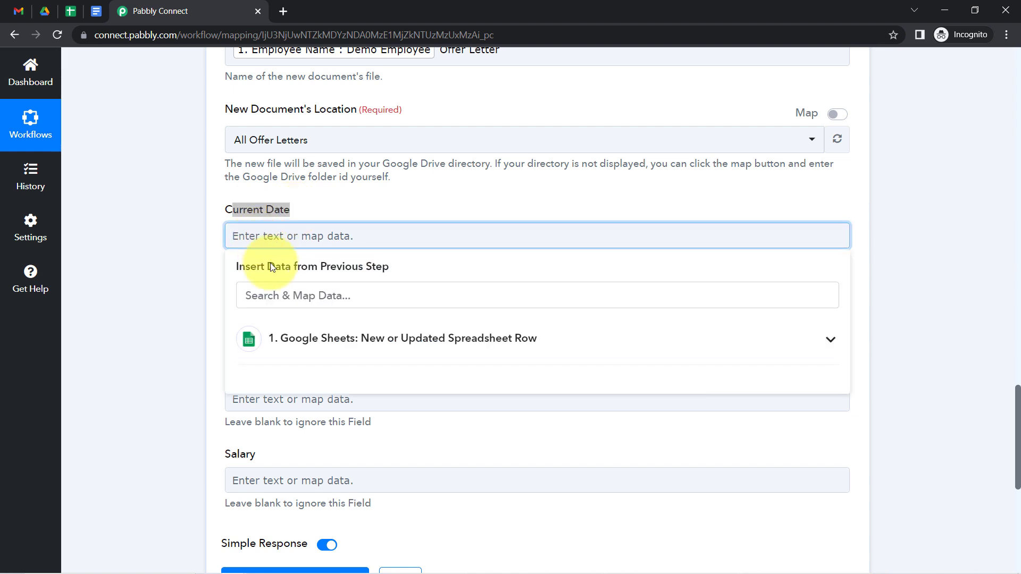
click(315, 346)
scroll(353, 387, down, 3)
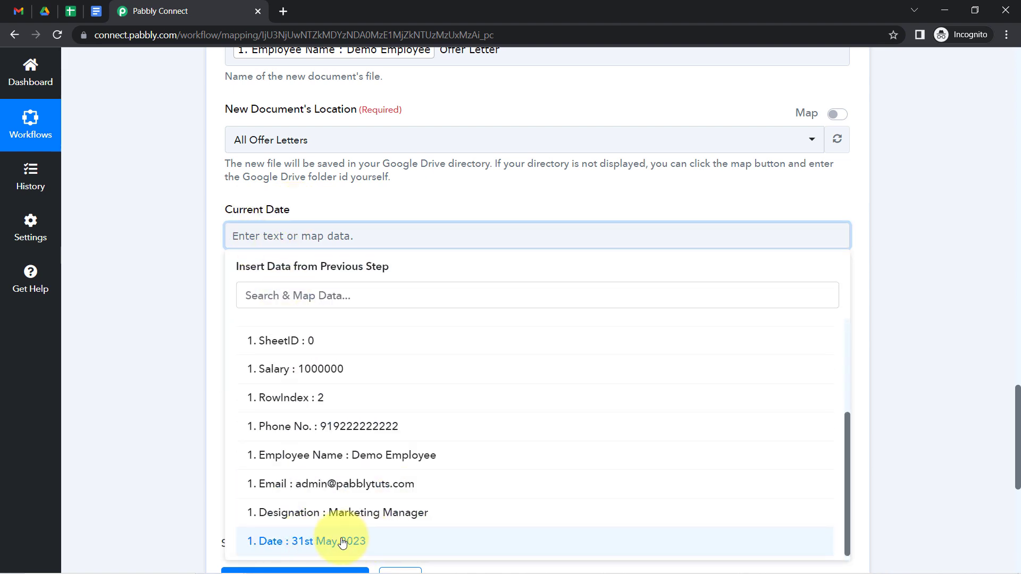
click(347, 541)
click(135, 289)
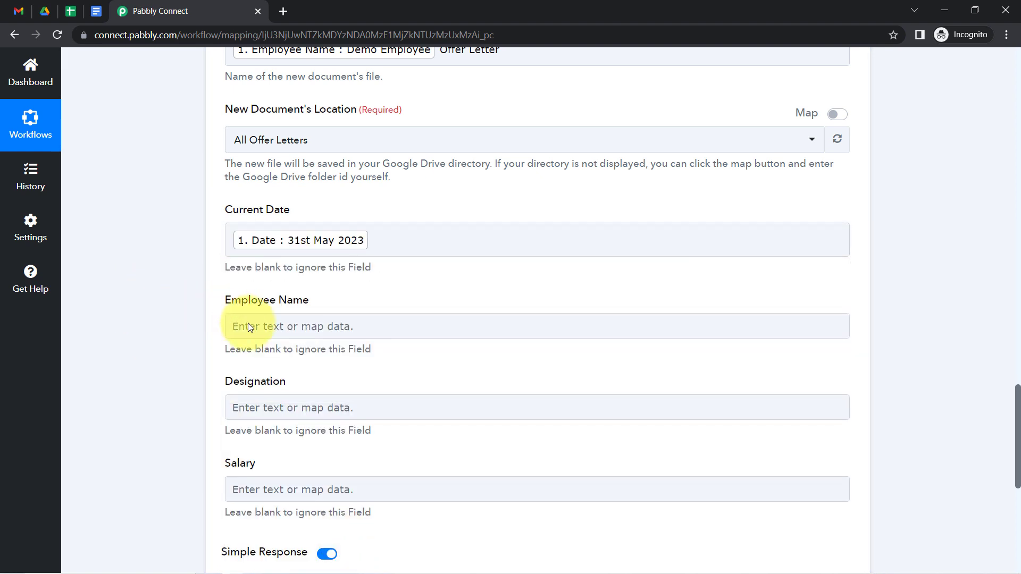
- Map the Employee Name field to the Employee Name value from the Google Sheets step
click(250, 325)
click(256, 427)
scroll(500, 361, down, 4)
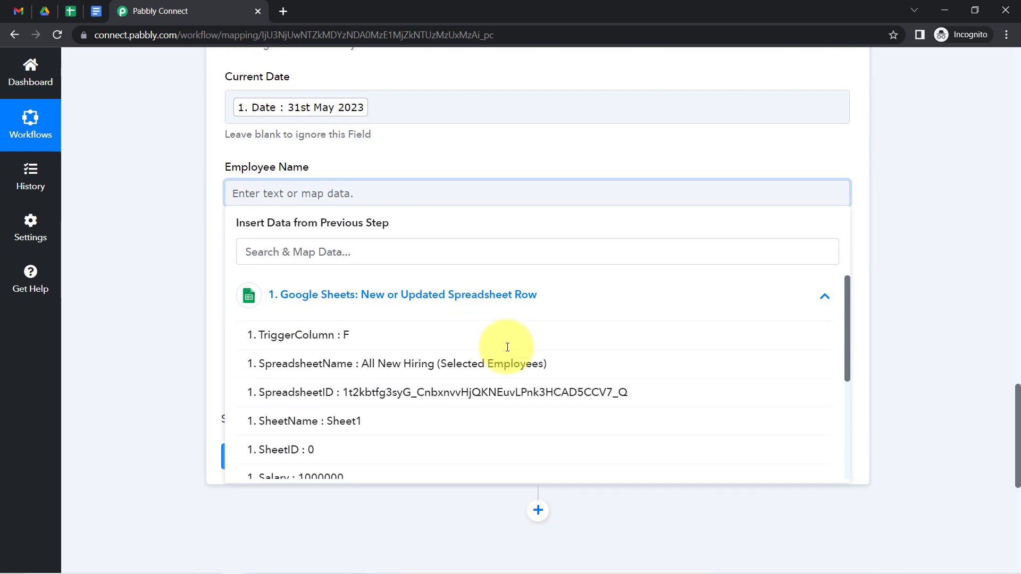
scroll(498, 375, down, 2)
click(711, 455)
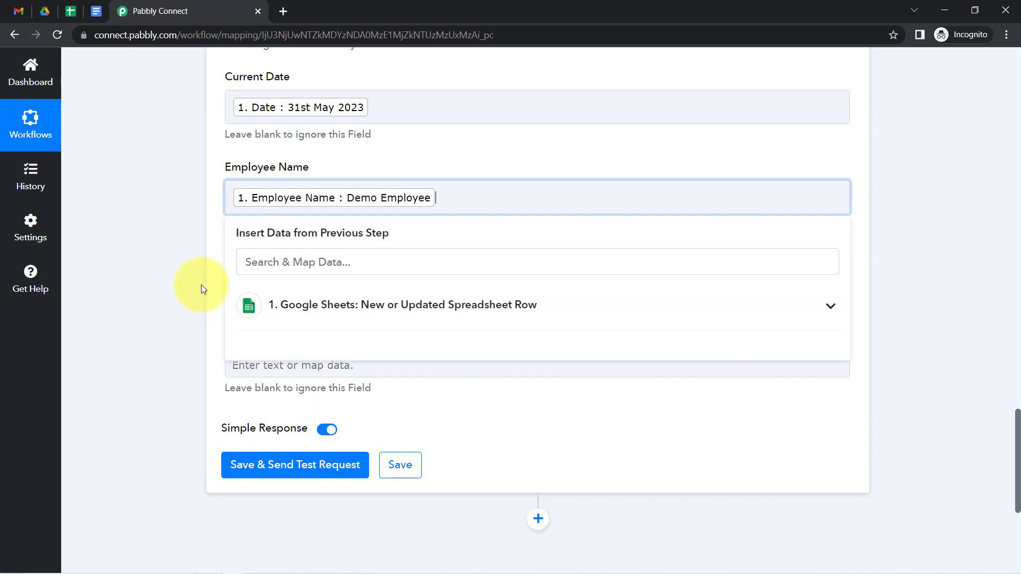
click(201, 285)
- Map the Designation field to the Designation value from the Google Sheets step
click(232, 284)
click(296, 391)
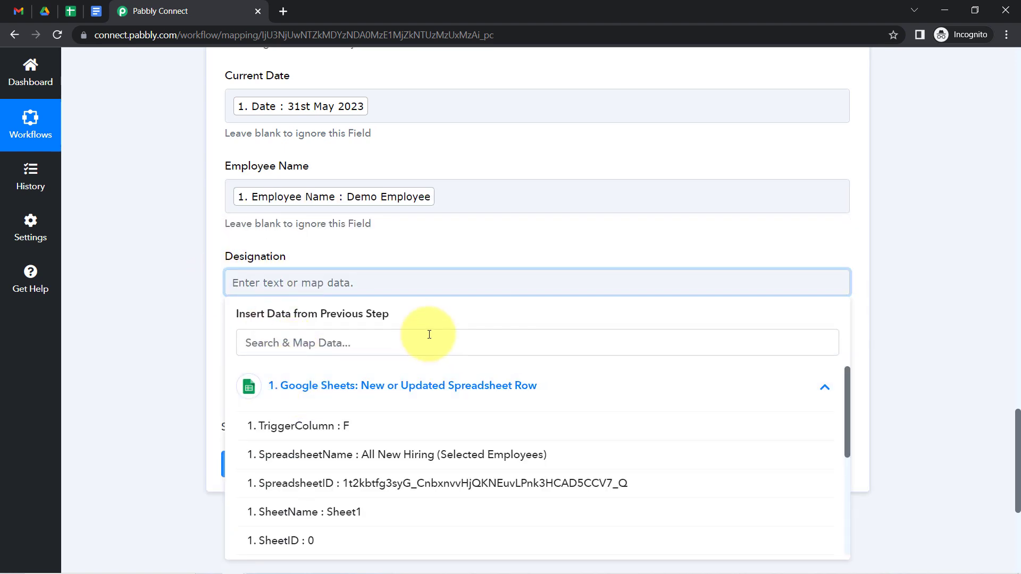
scroll(436, 332, down, 1)
scroll(395, 470, down, 5)
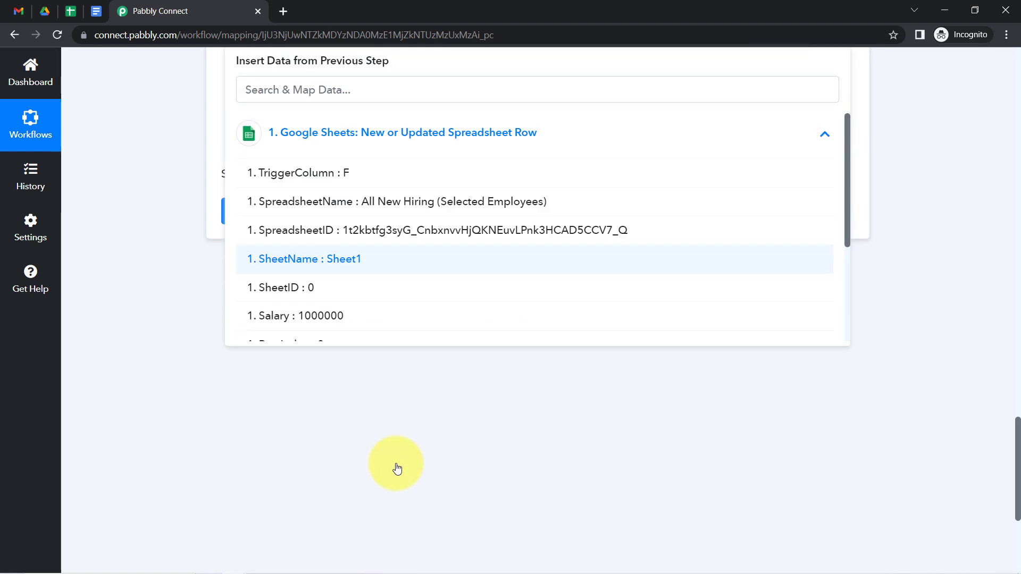
click(358, 408)
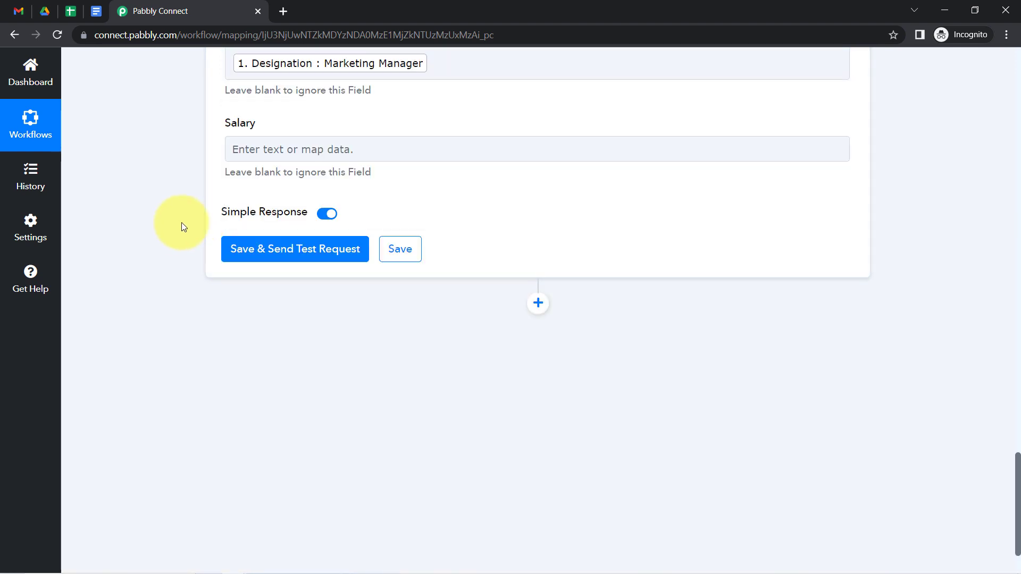
- Map the Salary field to the Salary value from the Google Sheets step
click(269, 139)
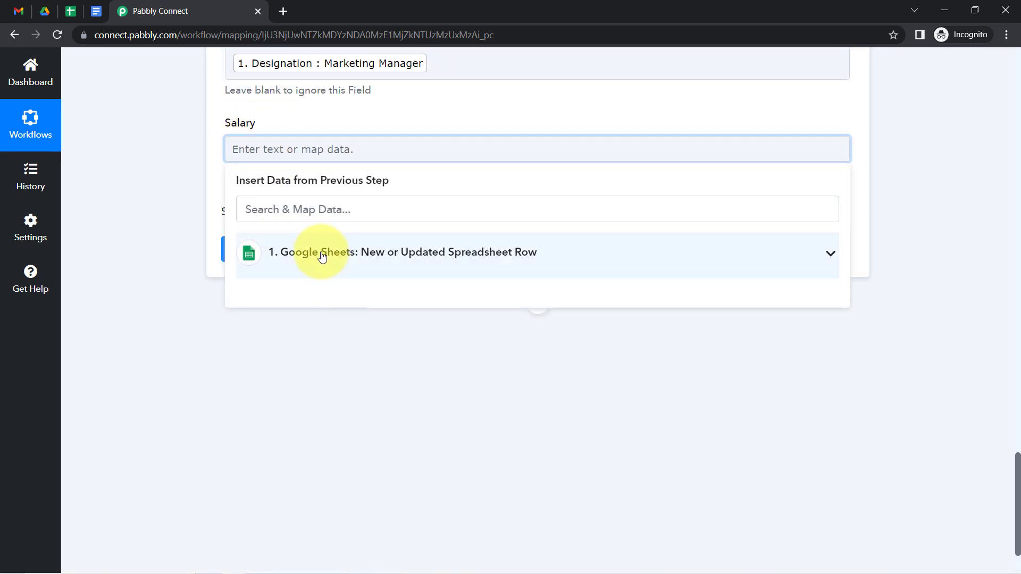
click(319, 255)
click(295, 435)
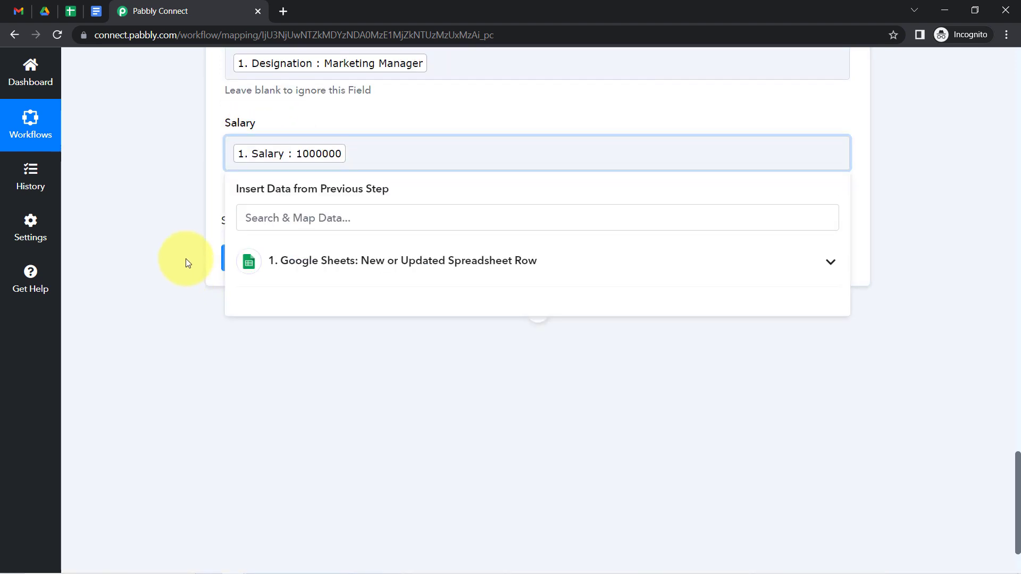
click(163, 238)
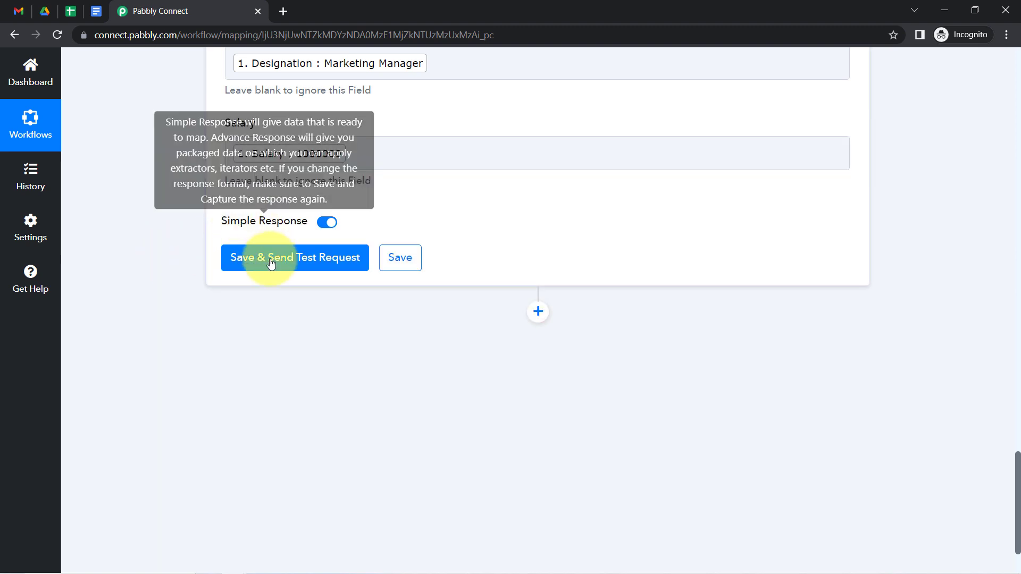
- Check the contents of the All Offer Letters folder in Google Drive and return to the Pabbly Connect workflow
click(55, 12)
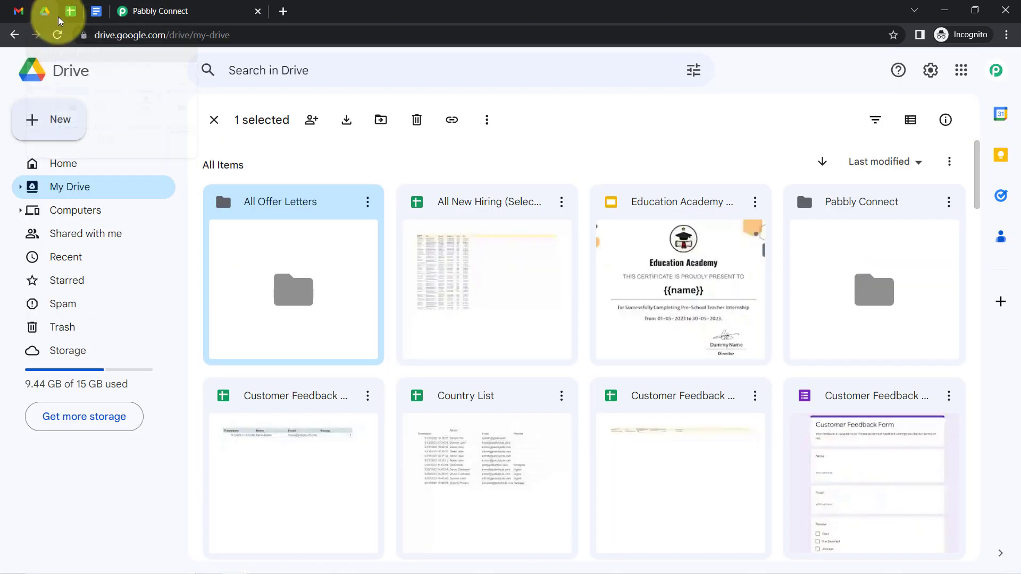
double_click(298, 240)
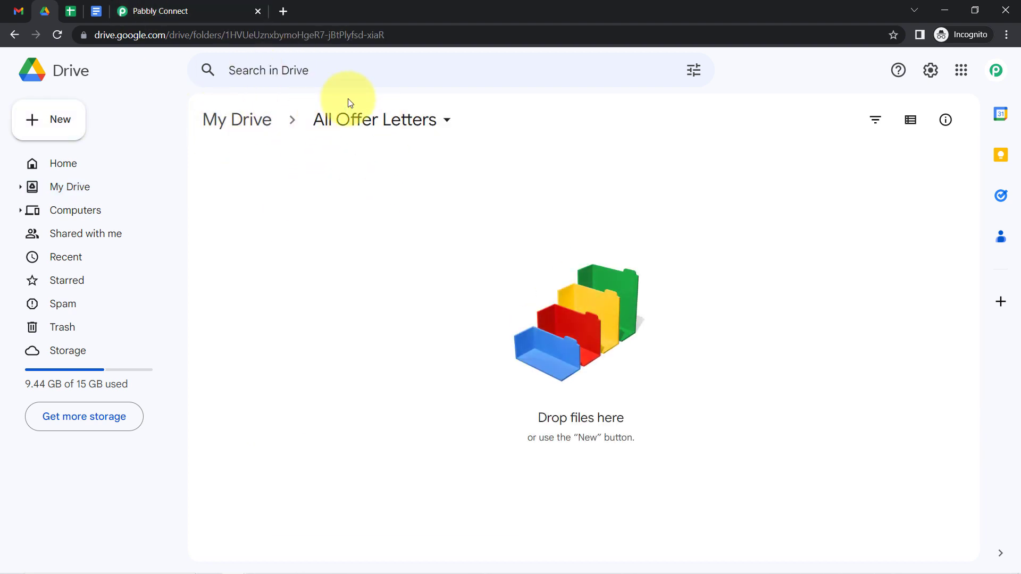
click(166, 6)
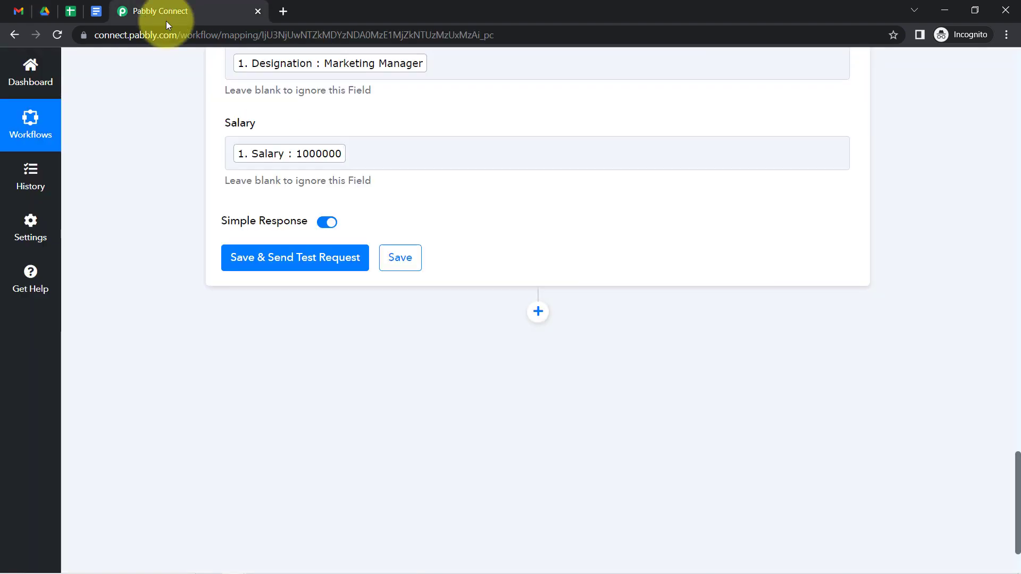
- Save the Google Docs step with a test request and check the All Offer Letters folder in Google Drive for the new document
click(246, 262)
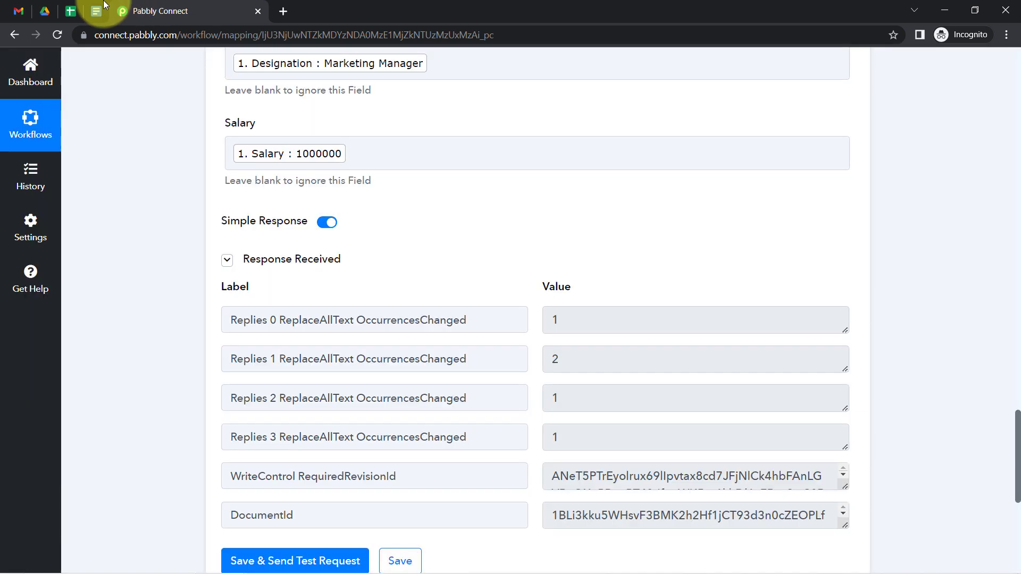
click(44, 7)
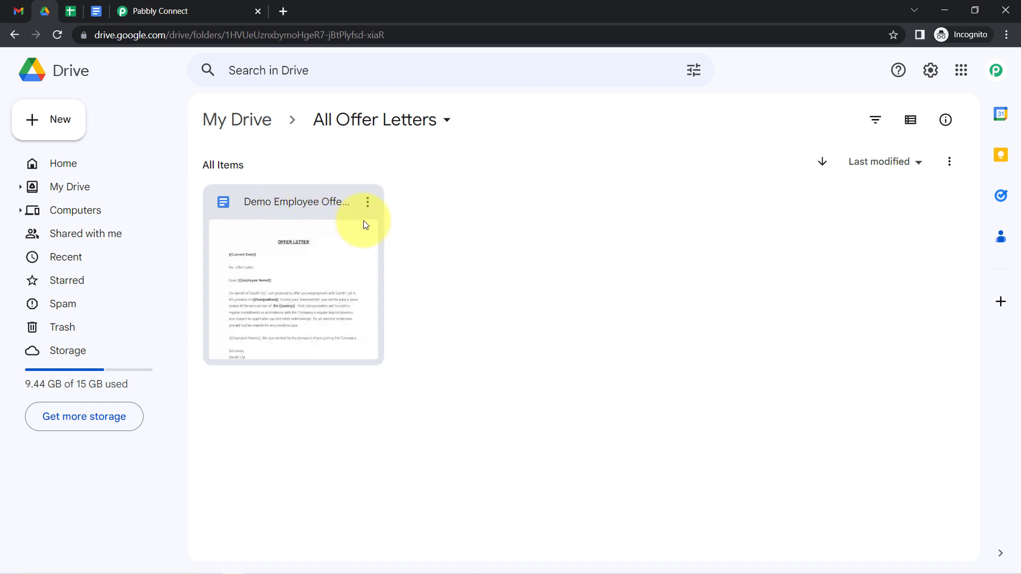
click(141, 6)
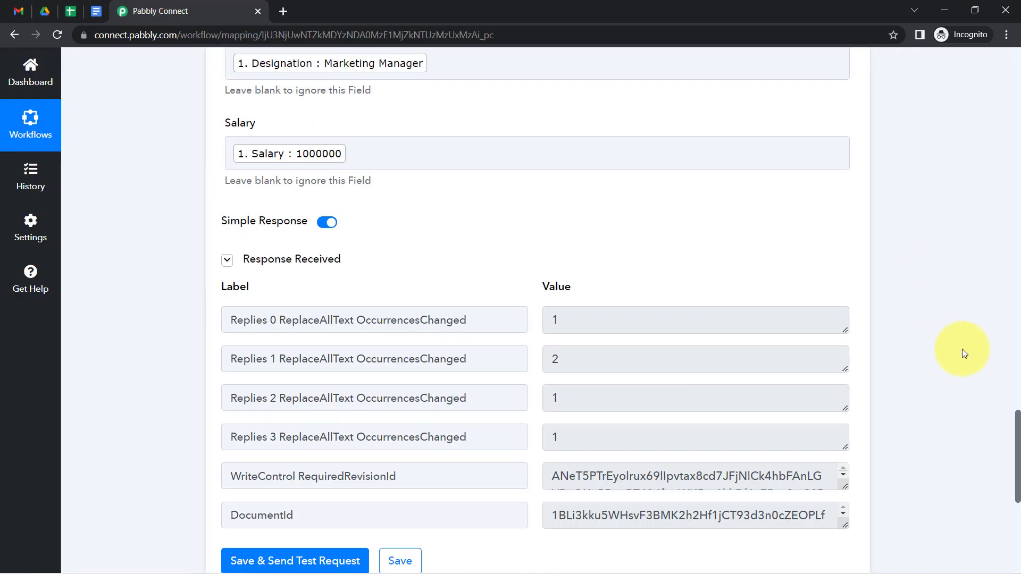
- Review the date, employee name, designation and salary in the generated Demo Employee Offer Letter, and close the document
drag(1018, 430, 1015, 337)
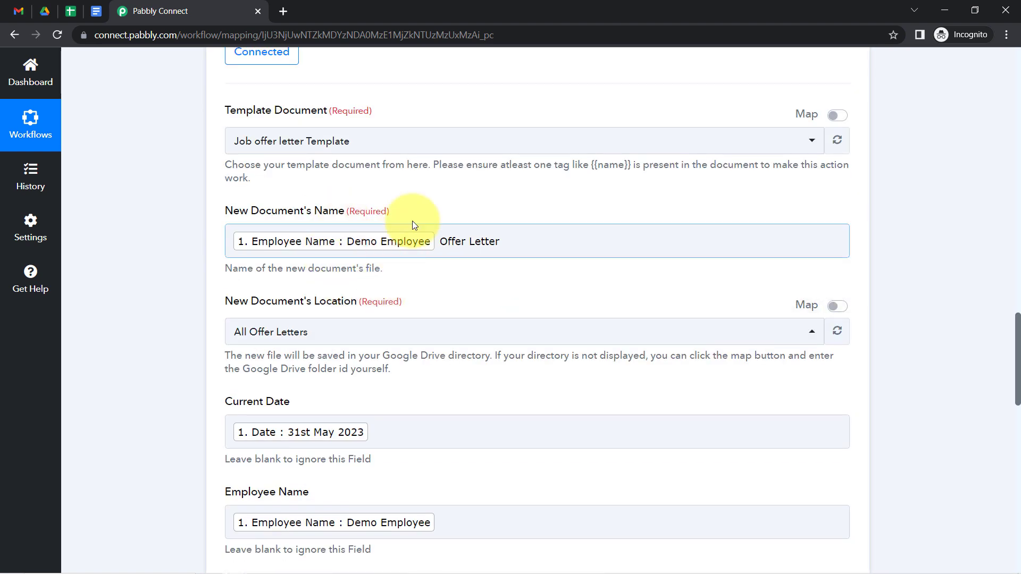
click(47, 11)
double_click(249, 214)
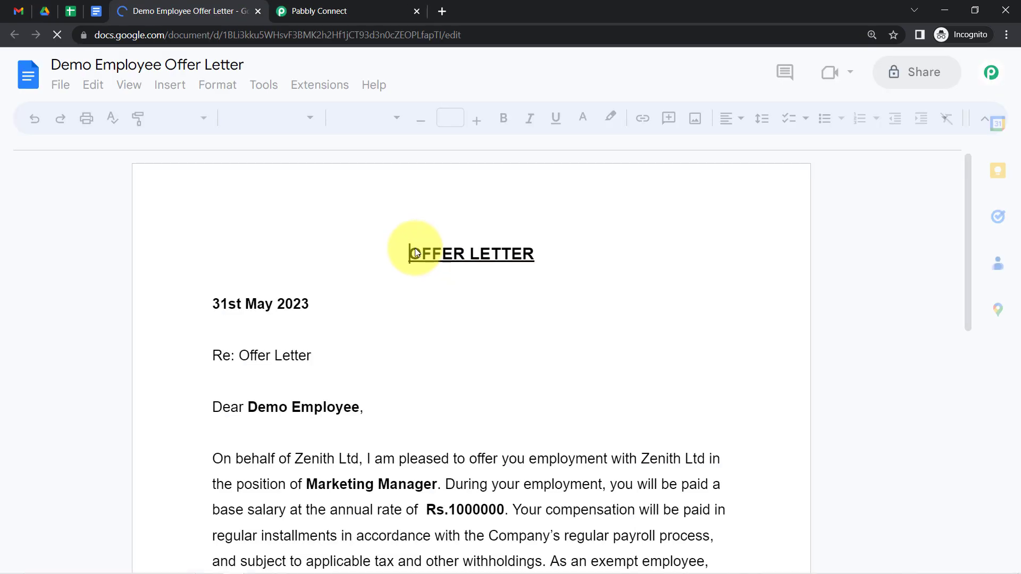
triple_click(273, 304)
drag(266, 407, 335, 407)
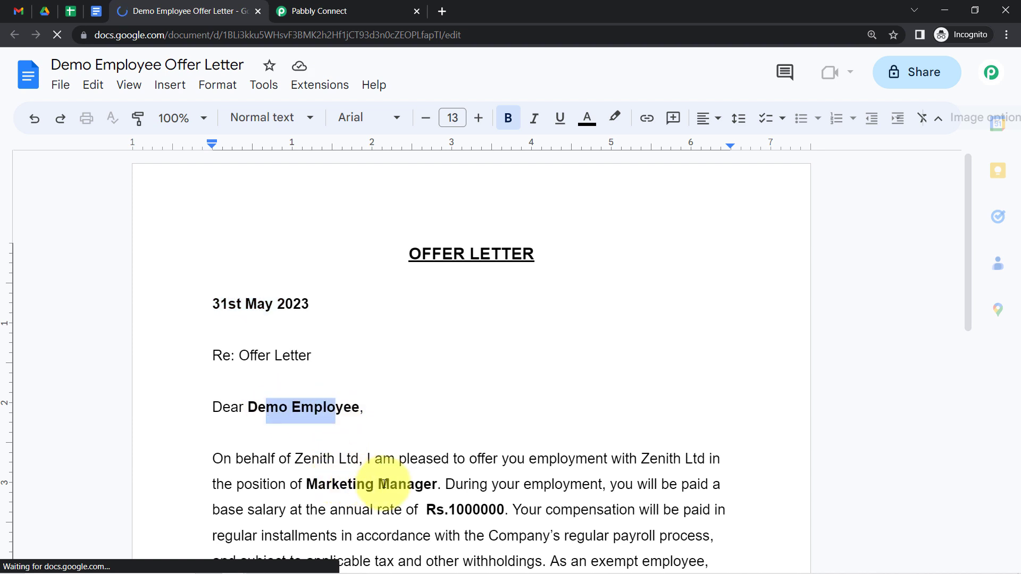
drag(339, 484, 377, 485)
drag(427, 511, 504, 511)
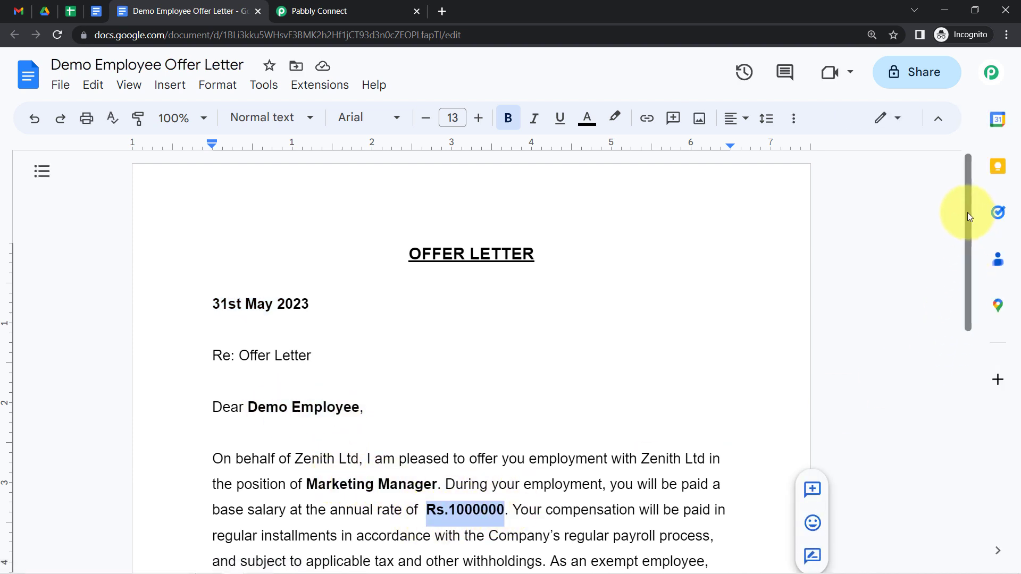
mouse_move(968, 212)
mouse_down()
mouse_move(950, 312)
mouse_move(964, 215)
mouse_up()
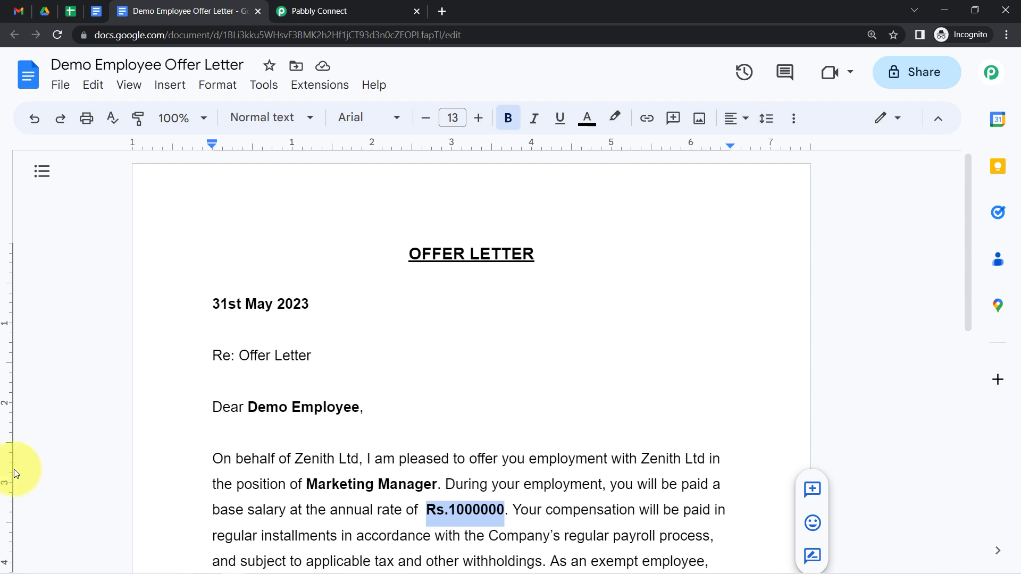
scroll(438, 340, down, 1)
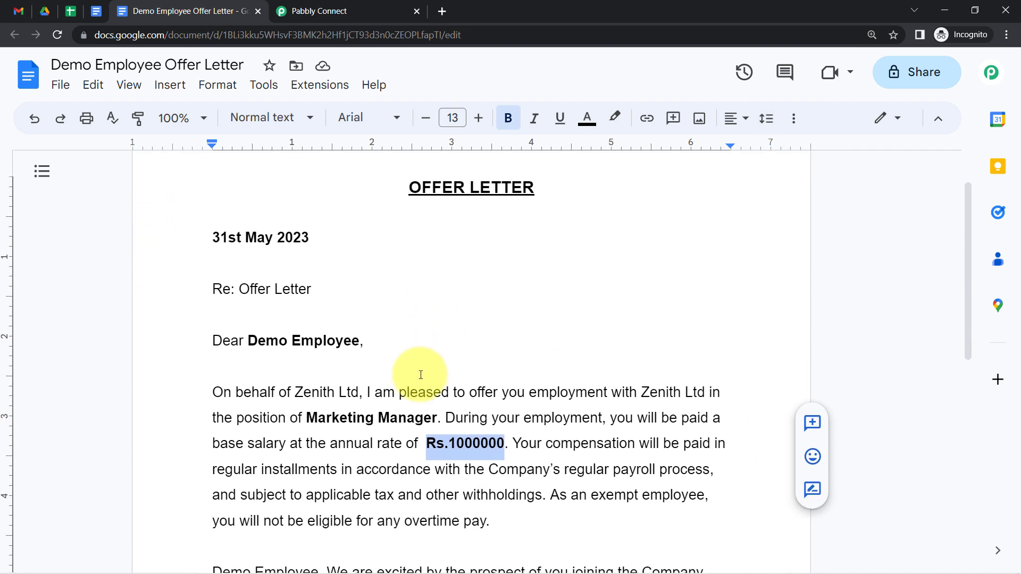
scroll(394, 341, up, 1)
scroll(395, 341, down, 1)
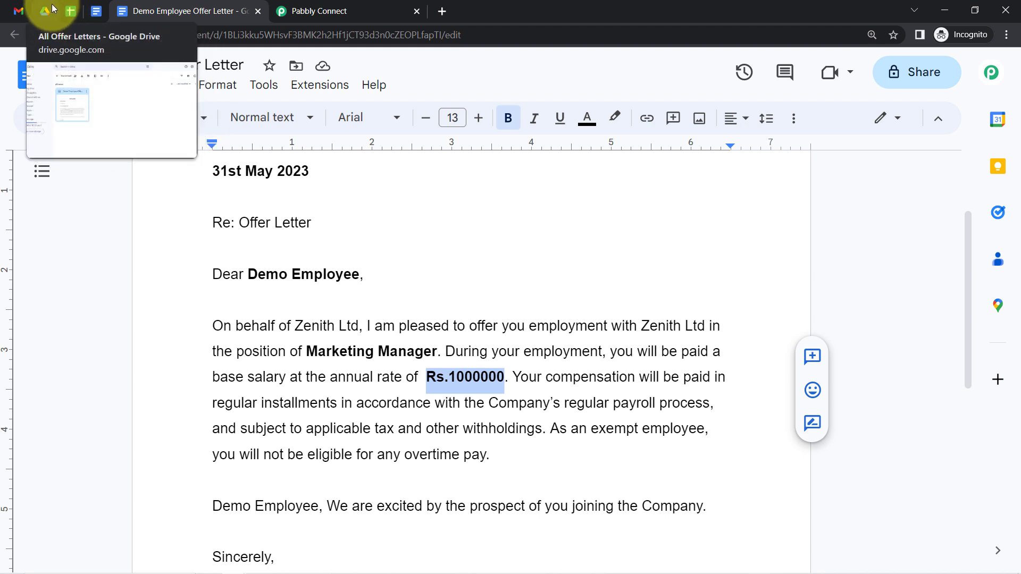
click(258, 11)
click(176, 10)
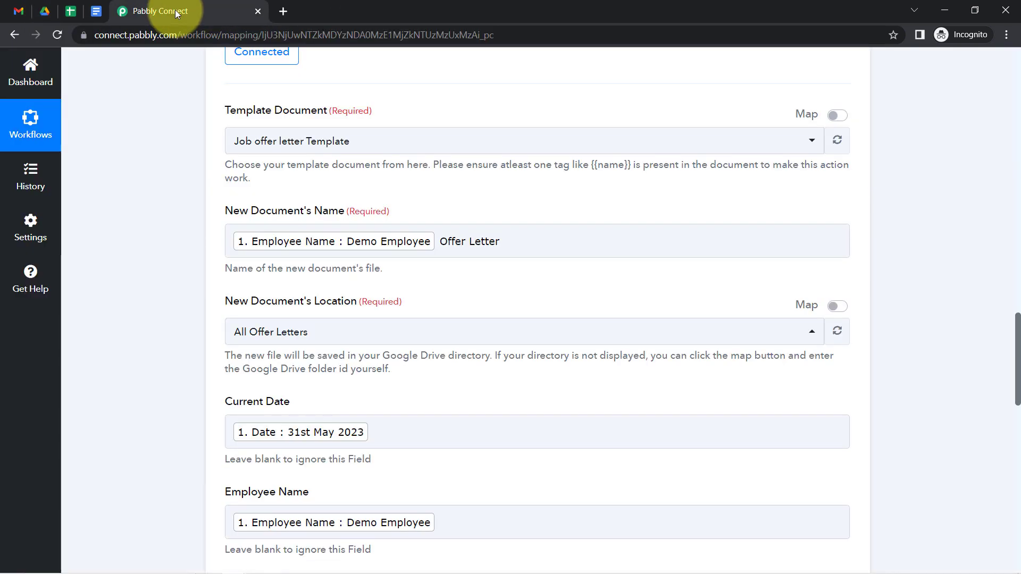
- Add an action step after the Google Docs step with Google Drive as its app
drag(1017, 362, 1002, 506)
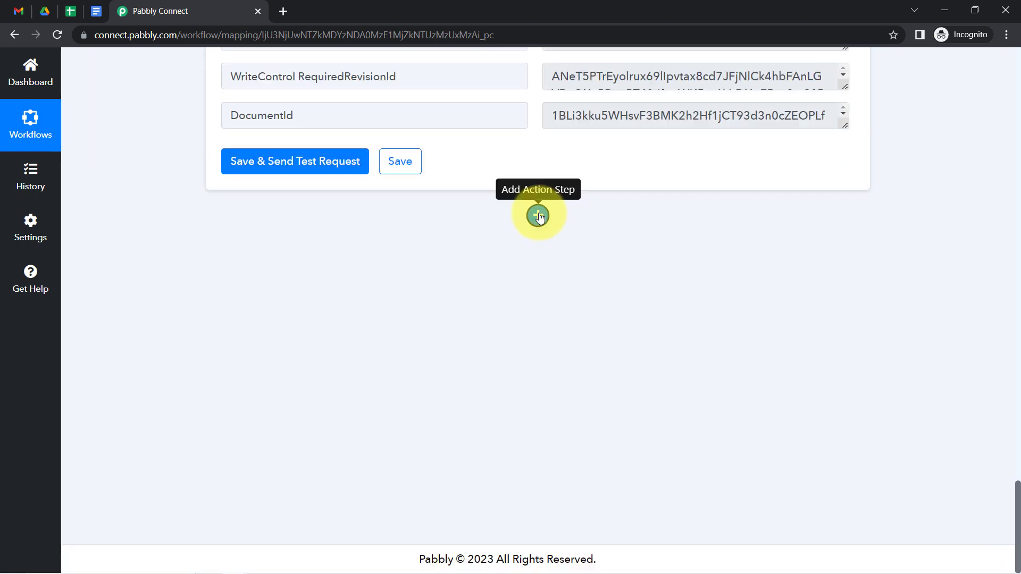
click(538, 215)
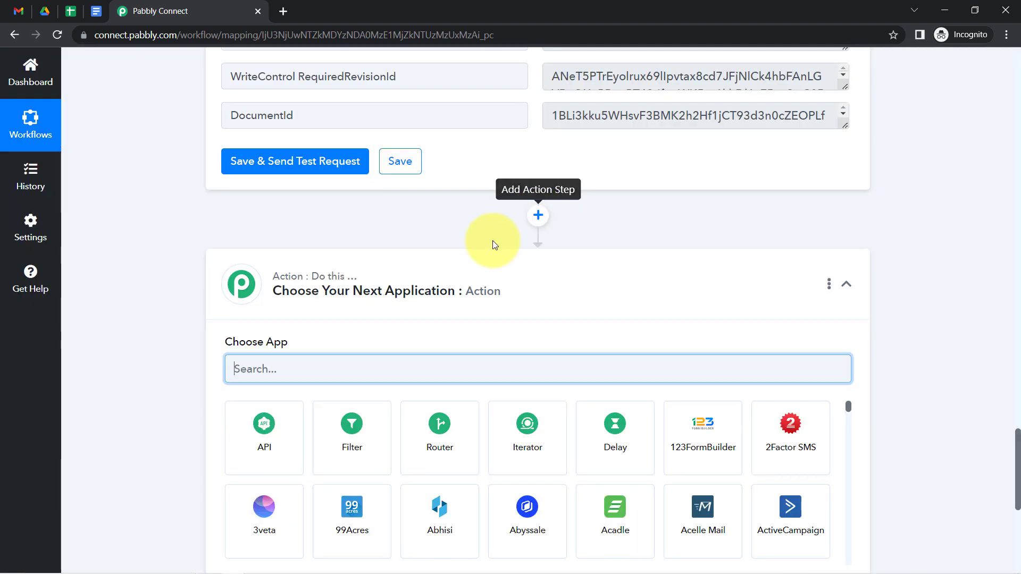
text(google dr)
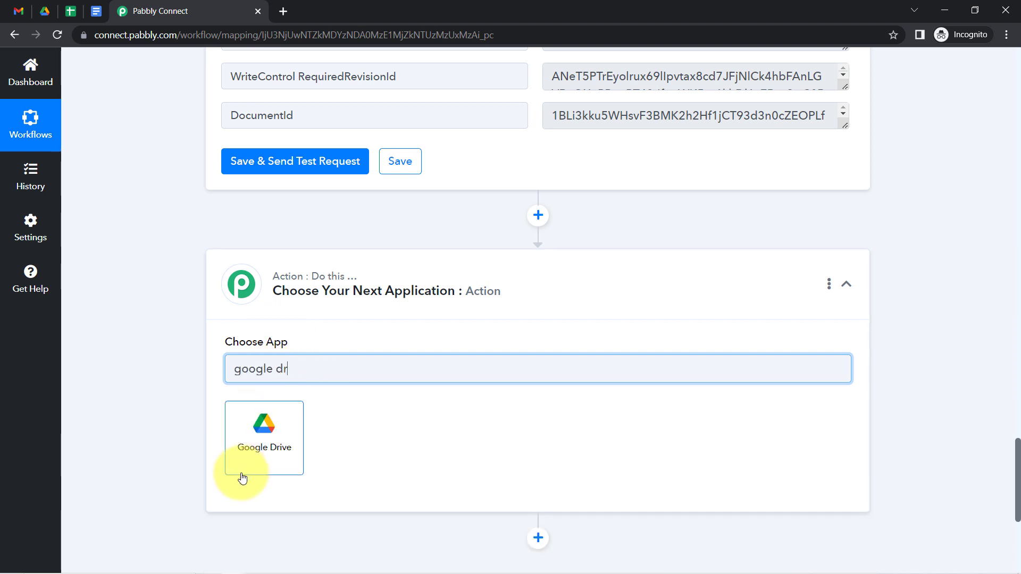
click(262, 432)
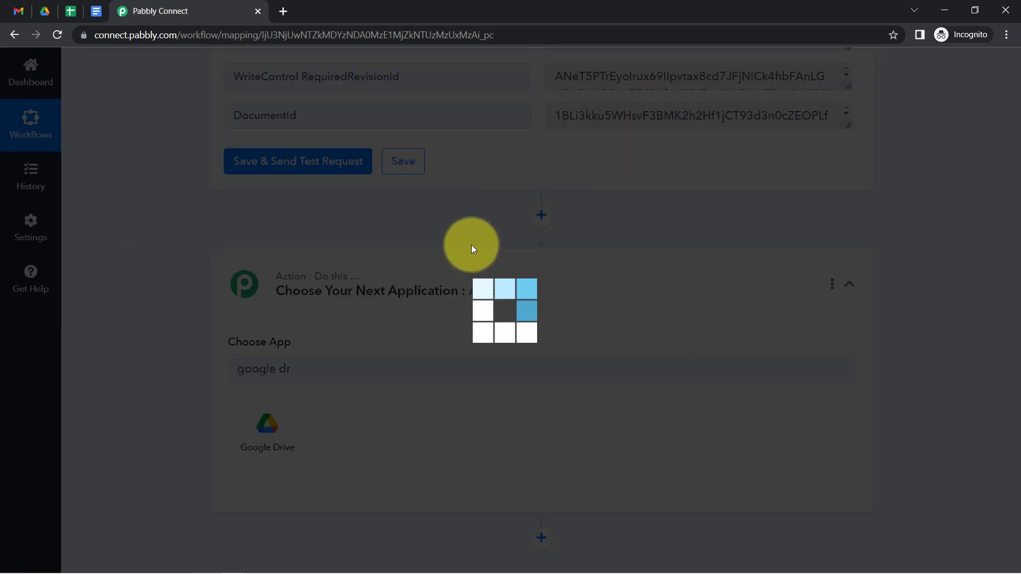
- Compare the sharing access of the Job offer letter Template with that of the generated Demo Employee Offer Letter
click(93, 11)
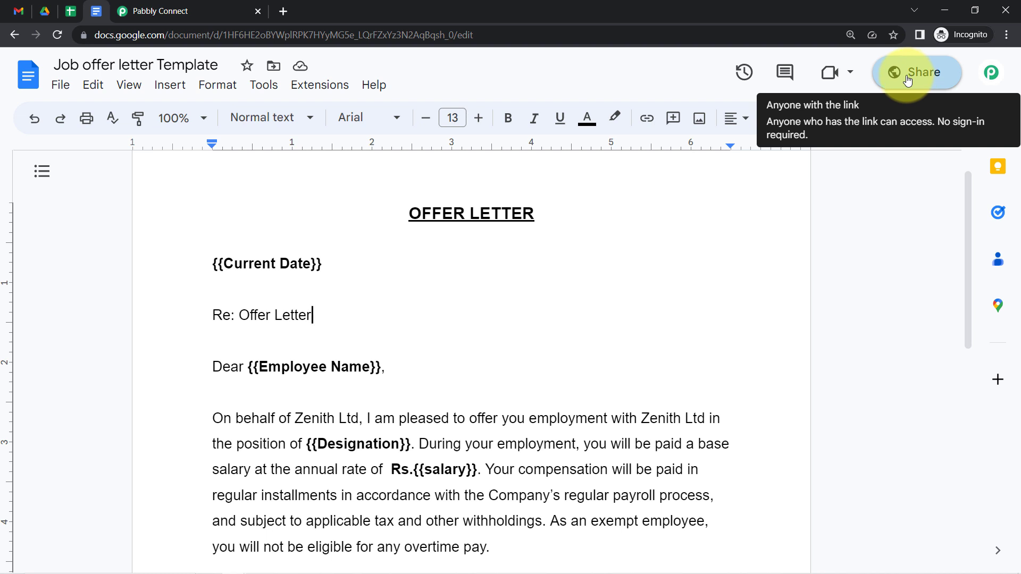
click(219, 65)
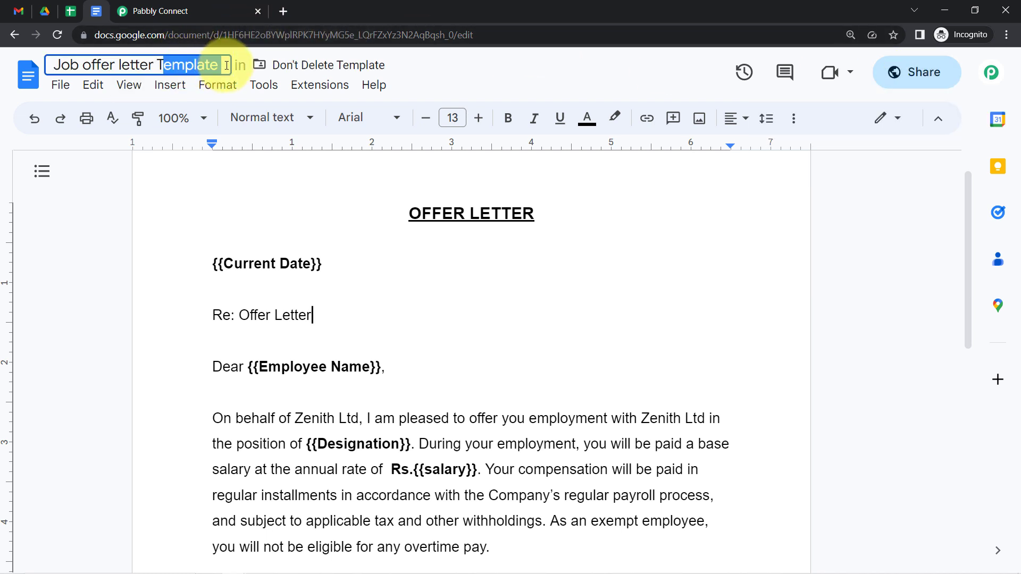
click(44, 12)
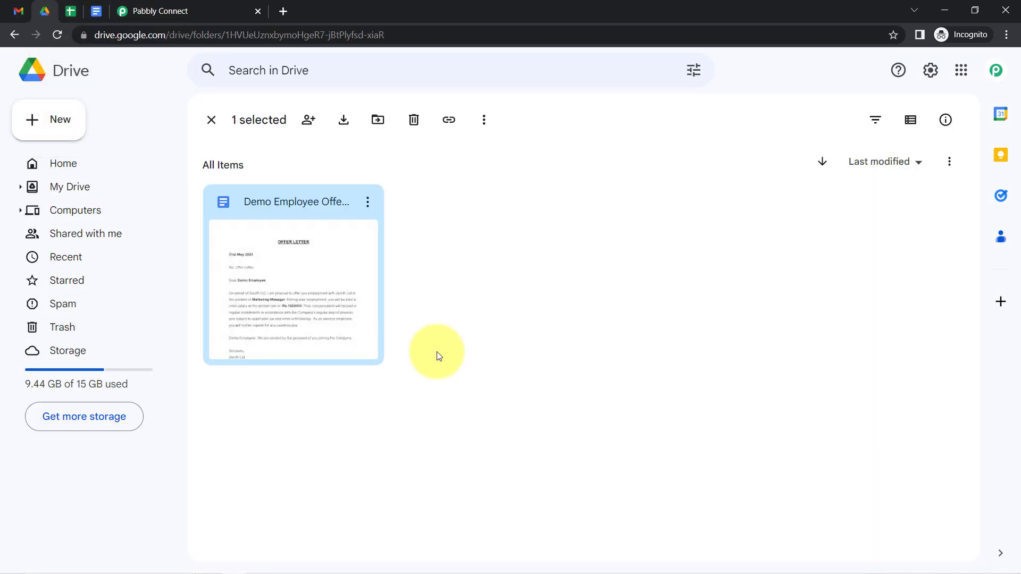
double_click(247, 236)
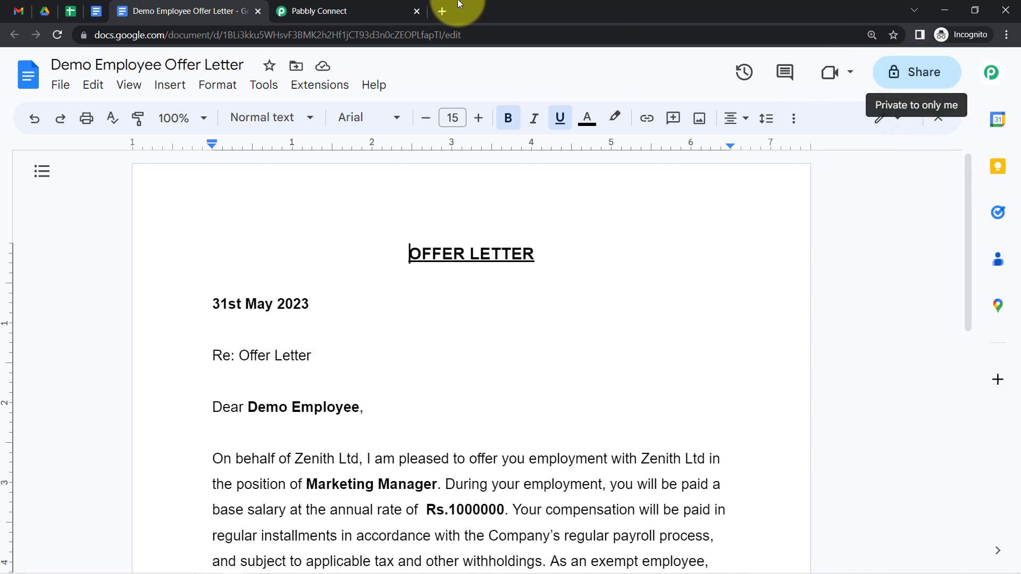
- Return to Pabbly Connect, set the Google Drive action event to Share a File With Anyone and open its connection settings
click(362, 11)
click(270, 428)
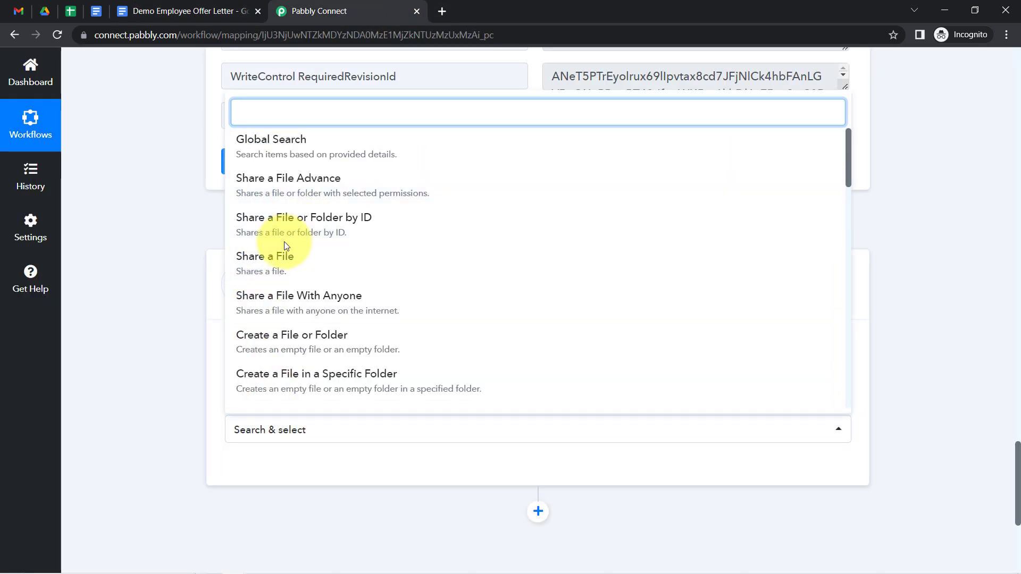
click(293, 298)
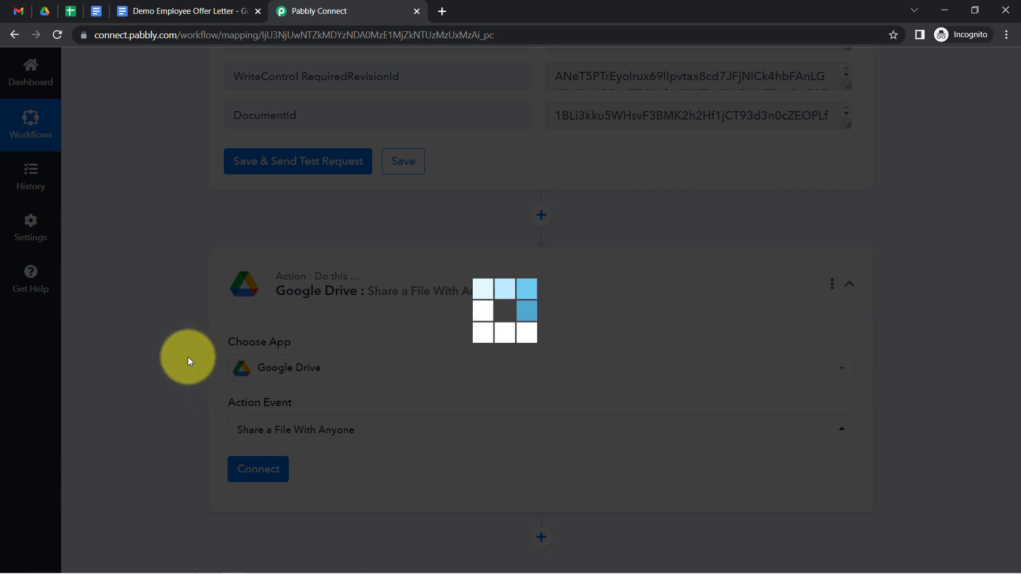
scroll(165, 298, down, 1)
scroll(165, 299, up, 1)
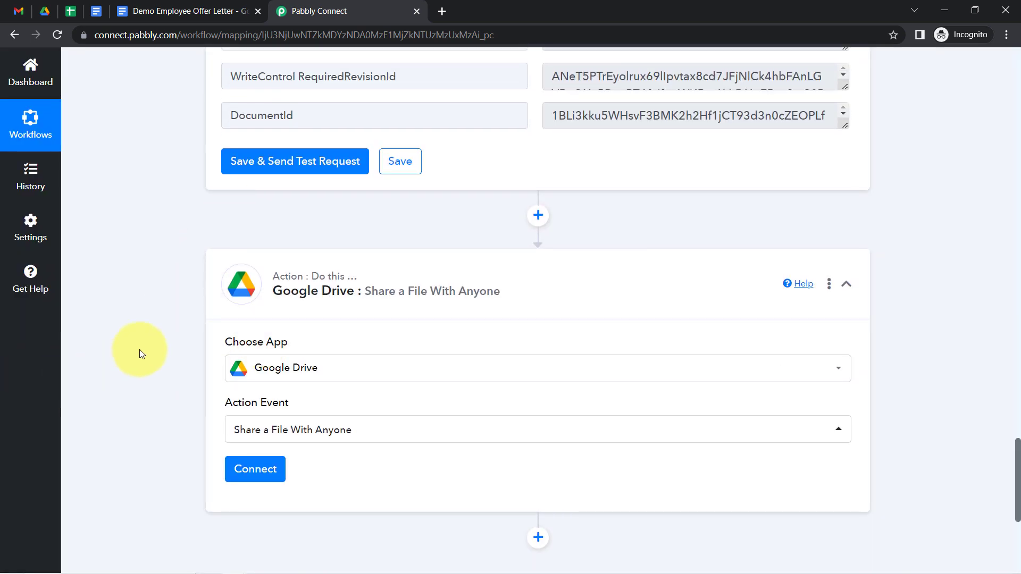
scroll(152, 345, up, 4)
scroll(151, 346, down, 5)
scroll(154, 349, down, 2)
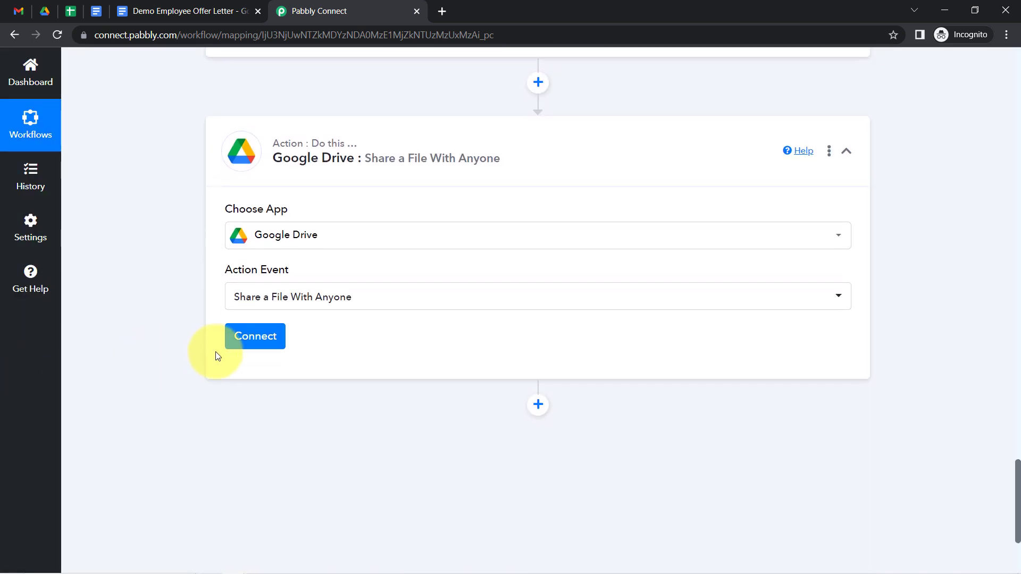
click(259, 338)
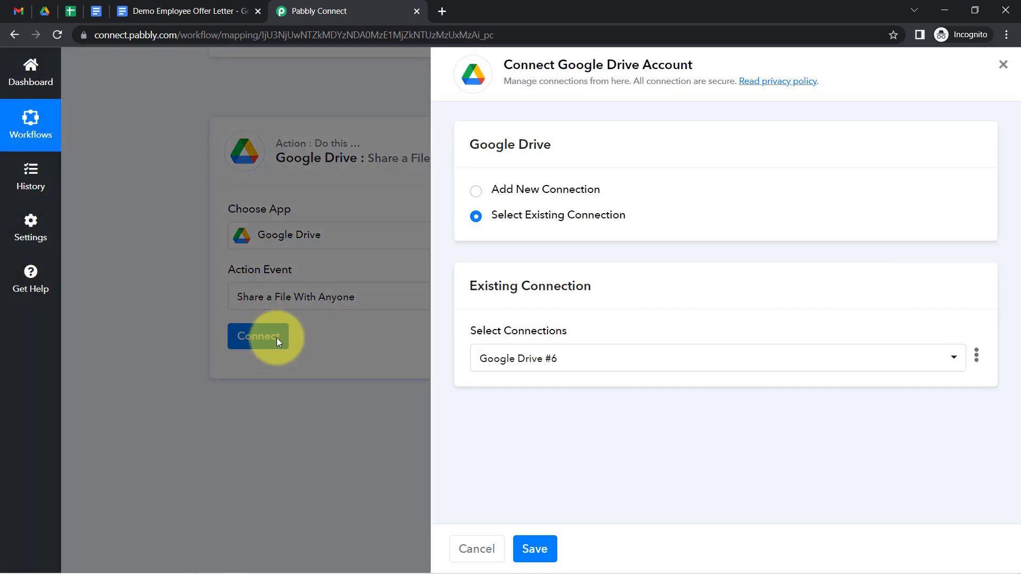
click(553, 193)
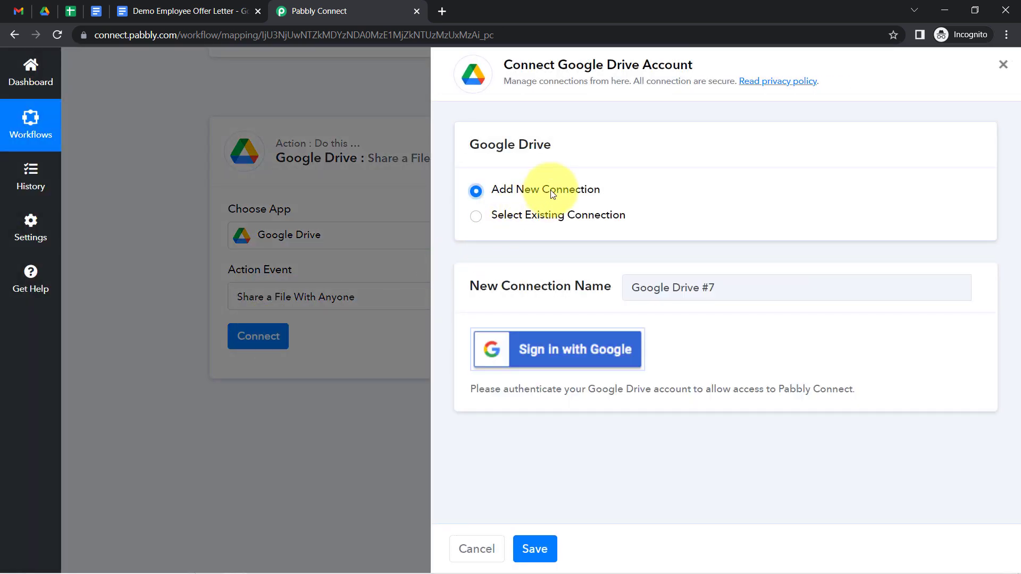
click(579, 356)
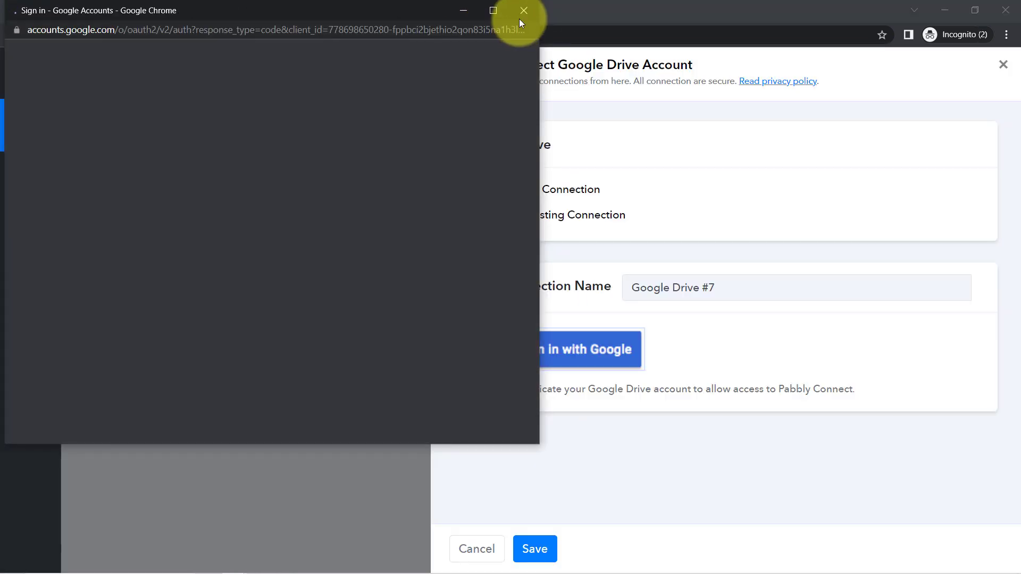
click(521, 15)
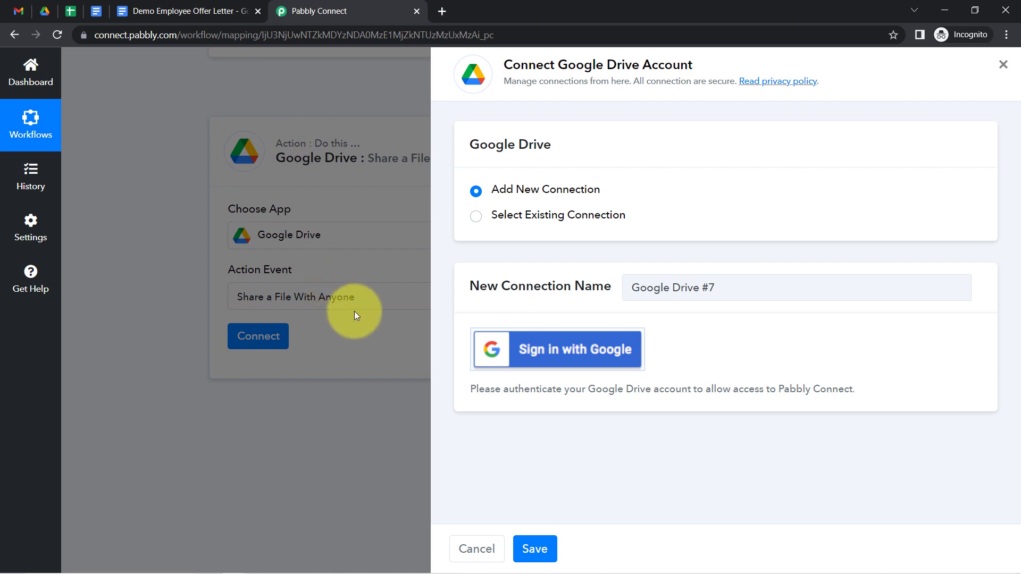
- Connect the Google Drive step through the existing connection Google Drive #6 and save it
click(549, 215)
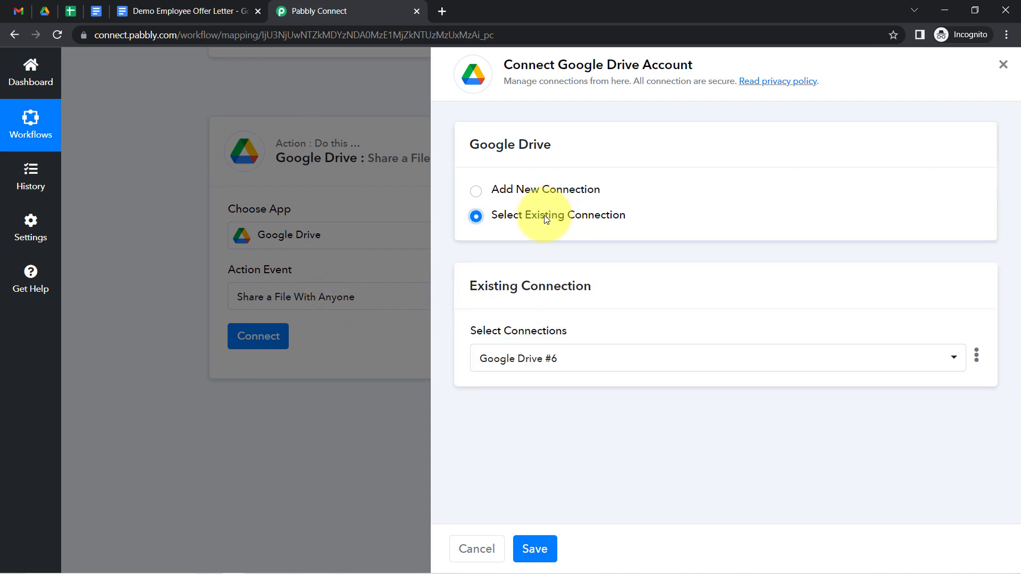
click(525, 545)
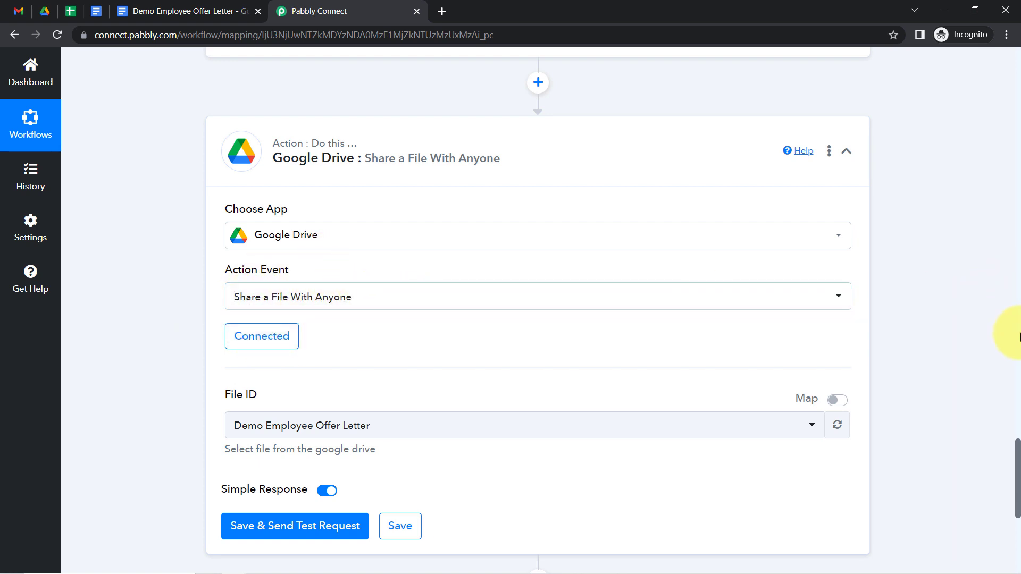
- Examine the DocumentId value in the response of the Google Docs step
drag(1018, 456, 1010, 405)
drag(566, 333, 733, 328)
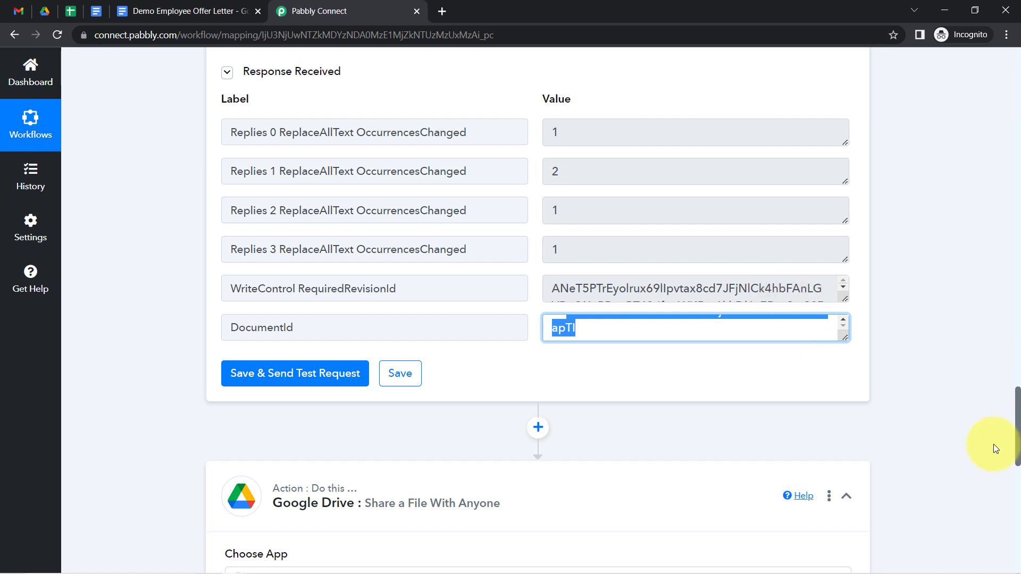
scroll(1018, 419, down, 8)
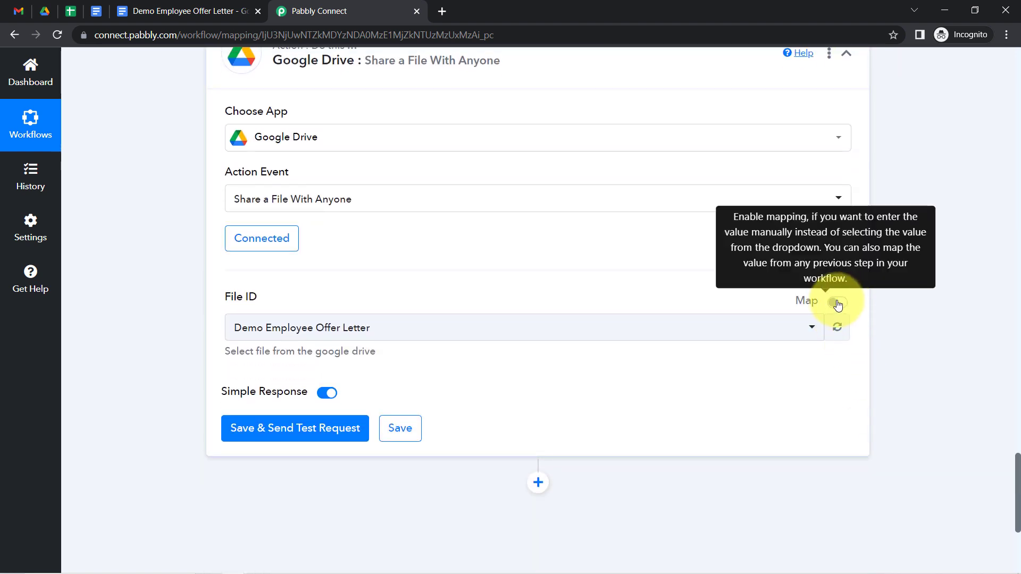
- Enable mapping for the Google Drive step's File ID and replace the chosen file with the DocumentId from the Google Docs step
click(837, 303)
click(451, 329)
double_click(451, 329)
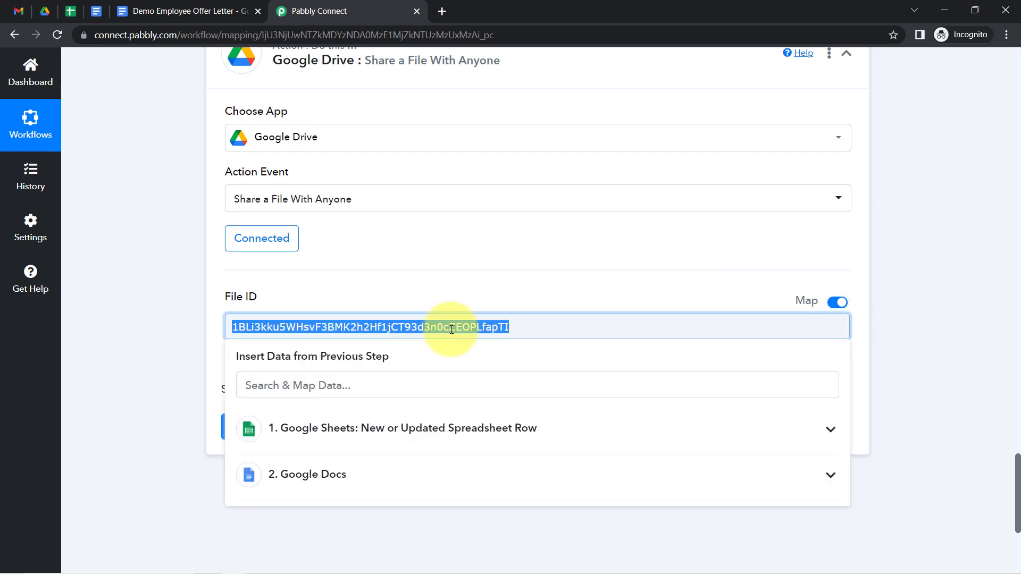
key(BackSpace)
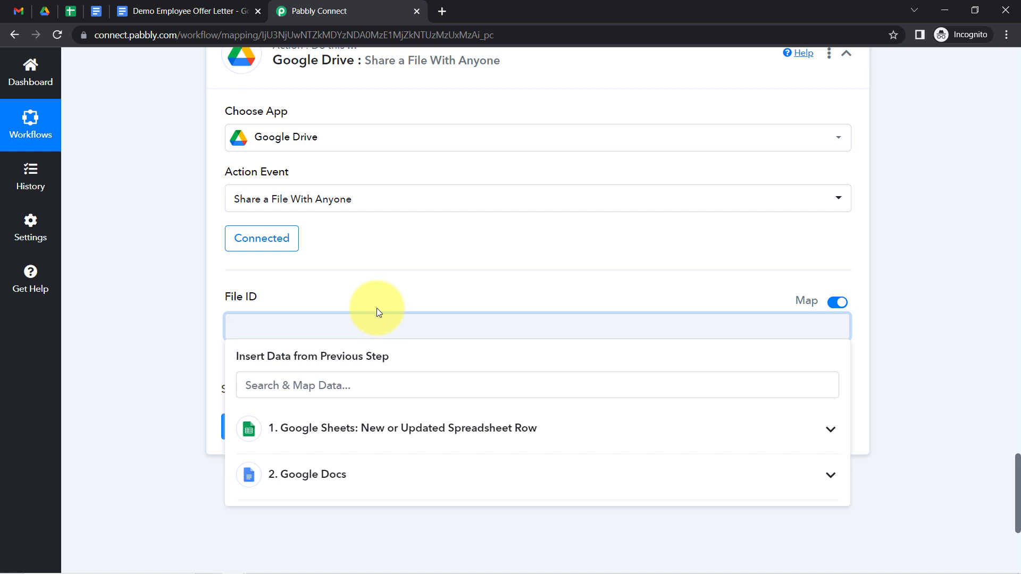
click(281, 475)
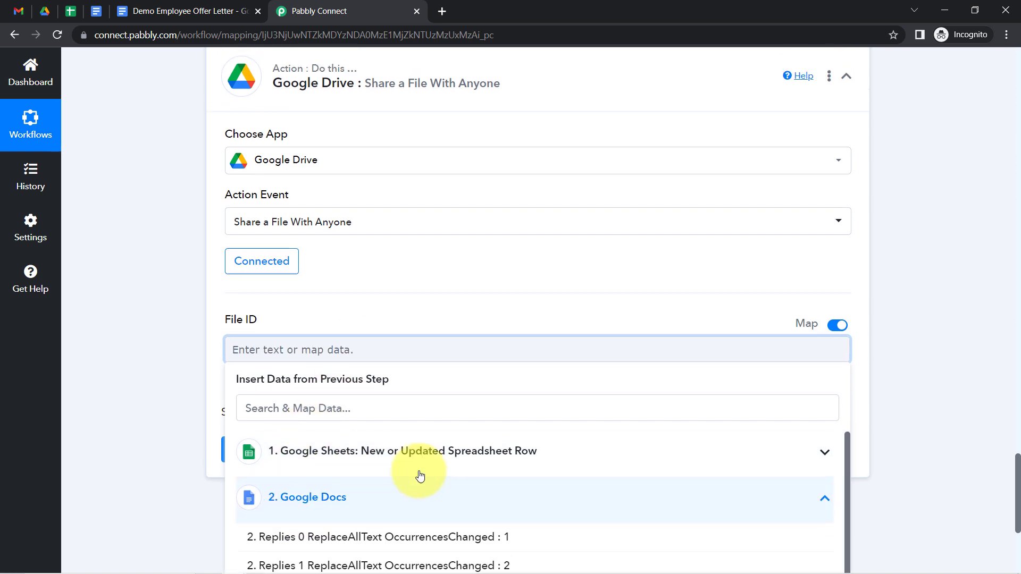
scroll(369, 465, down, 5)
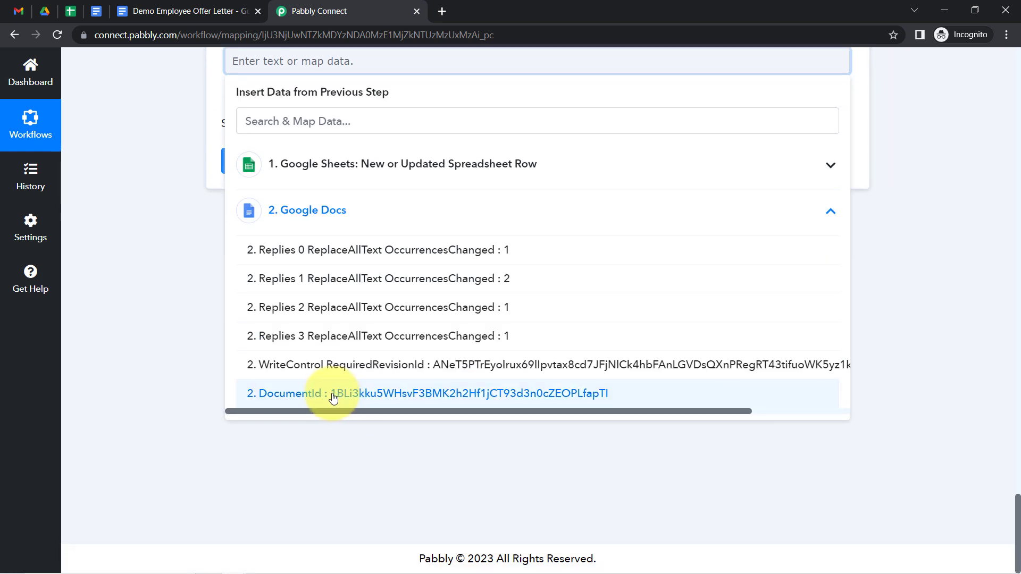
click(336, 394)
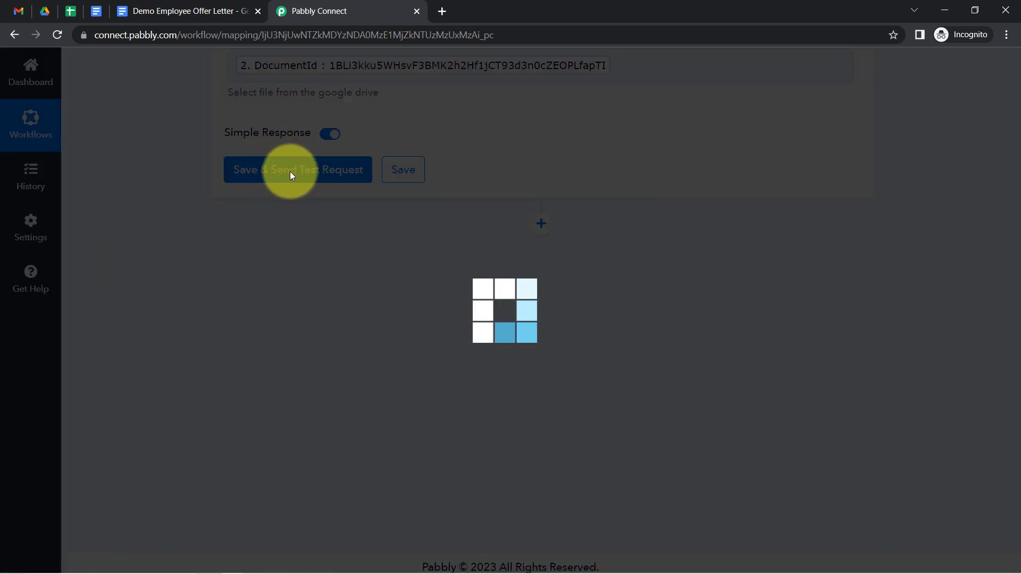
- Save the Google Drive step and send its test request, checking the Demo Employee Offer Letter's sharing access before and after
click(165, 10)
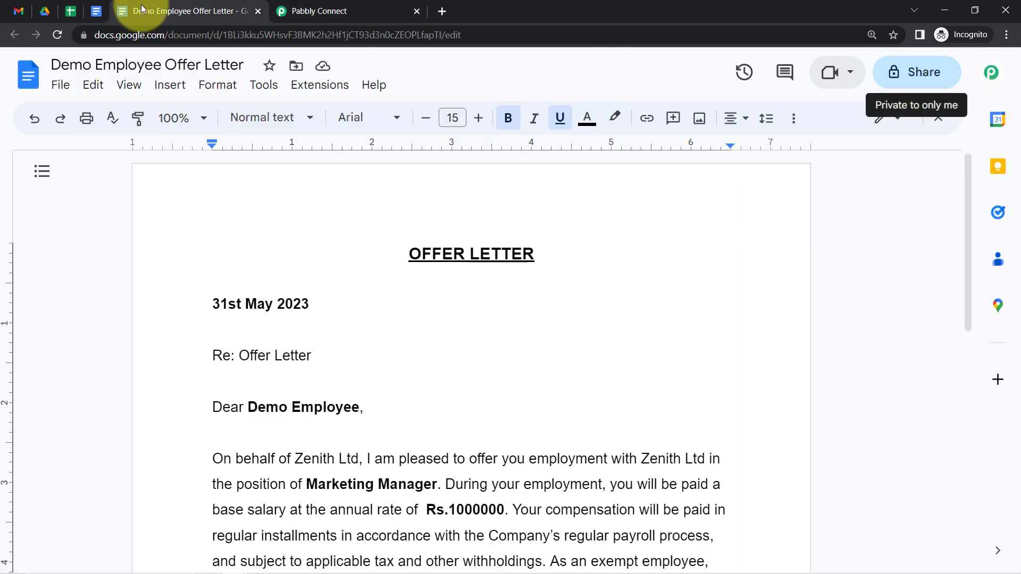
click(319, 10)
click(262, 177)
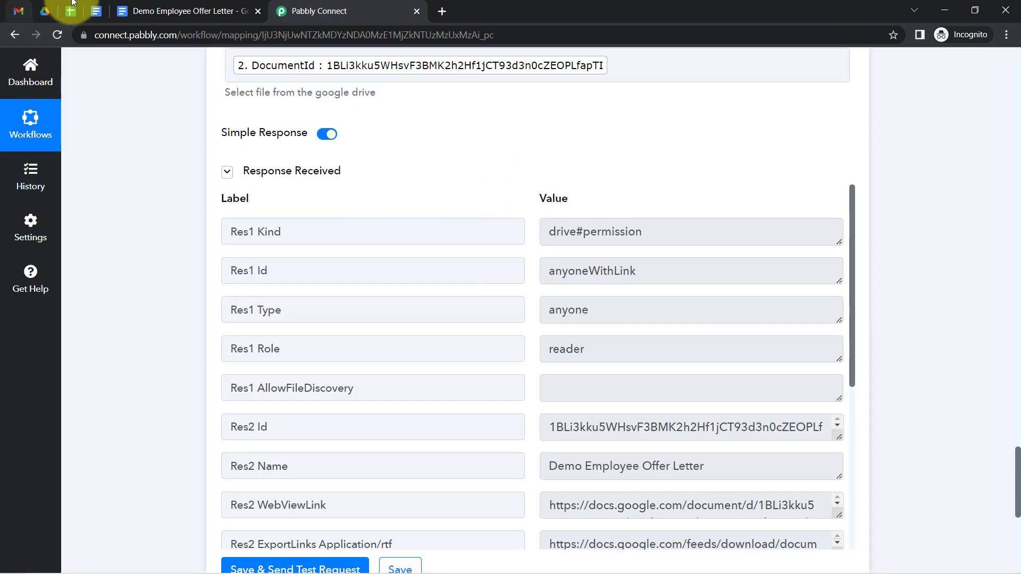
click(184, 11)
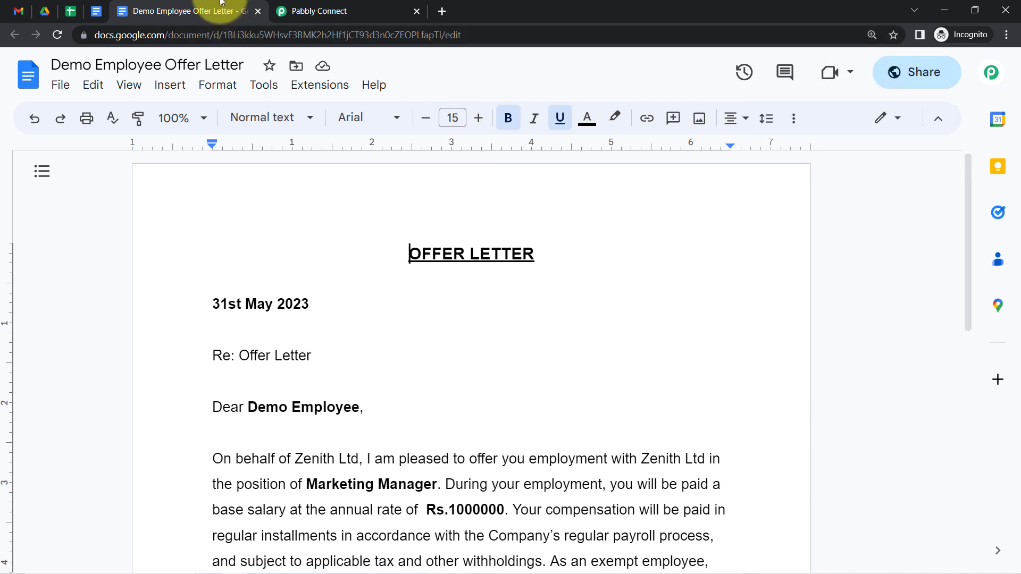
click(334, 6)
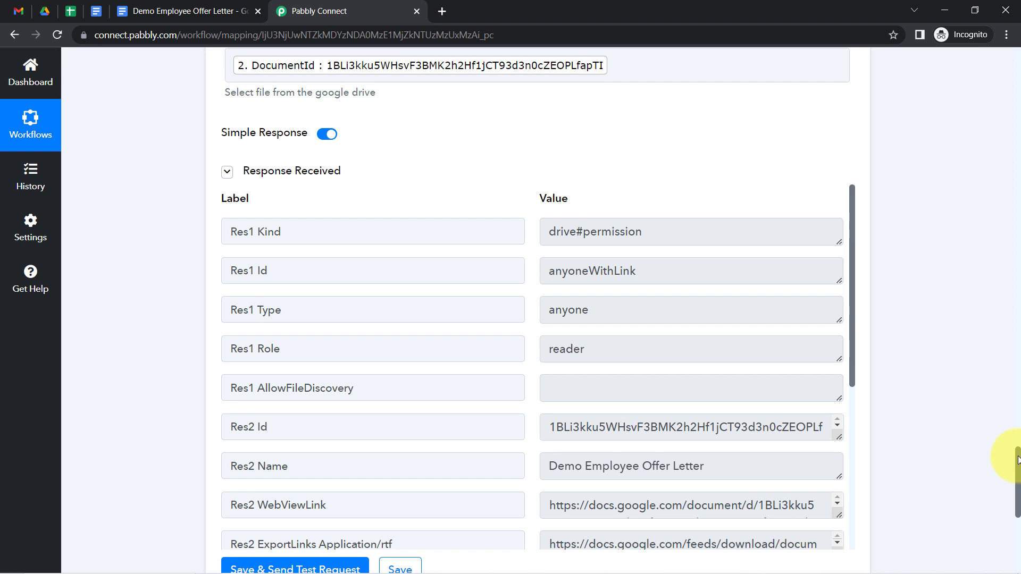
- Examine the WebViewLink and the export links in the Google Drive response, especially the Application/pdf link
scroll(1016, 464, down, 2)
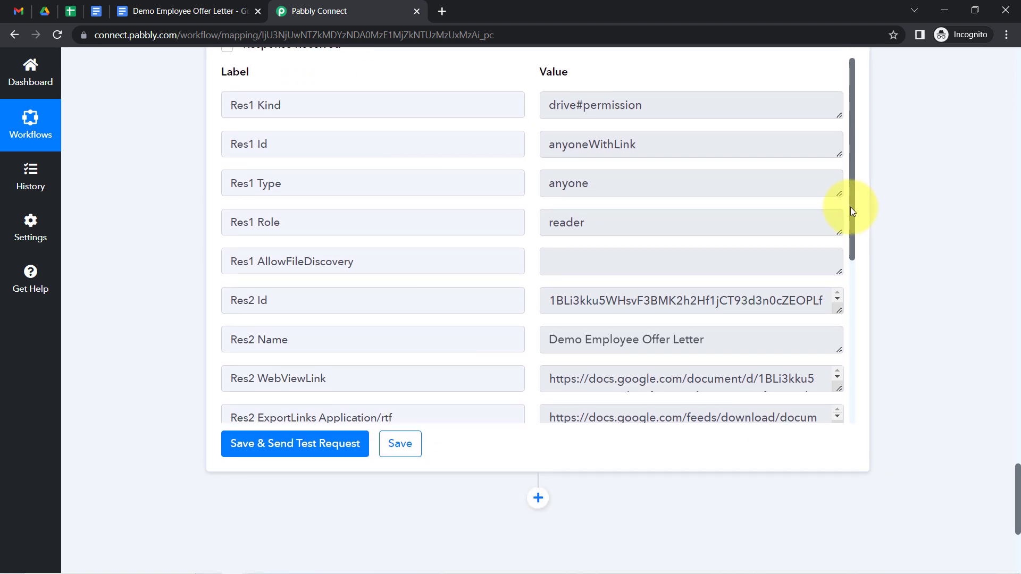
drag(851, 208, 851, 327)
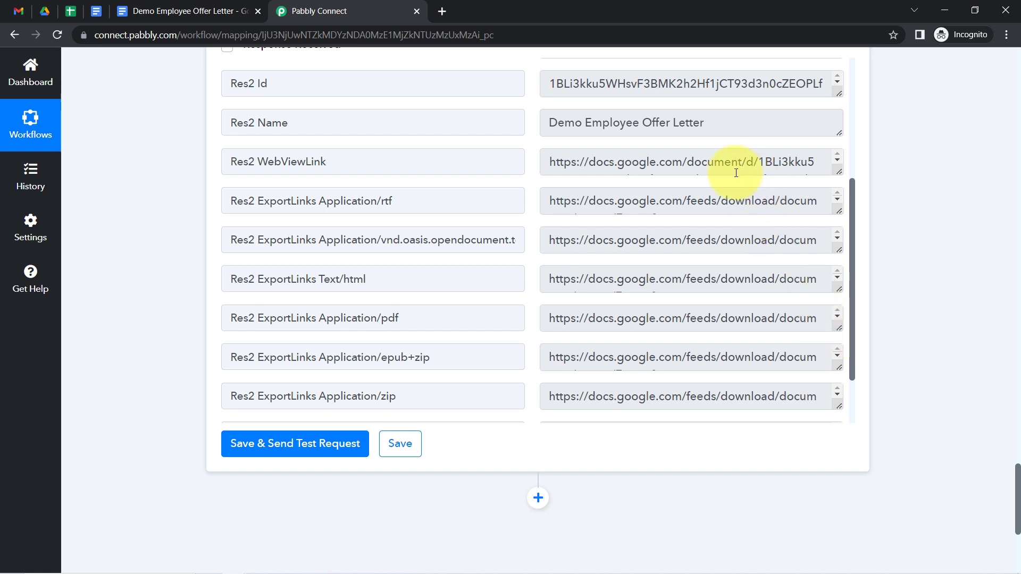
drag(726, 166, 628, 169)
drag(705, 206, 629, 206)
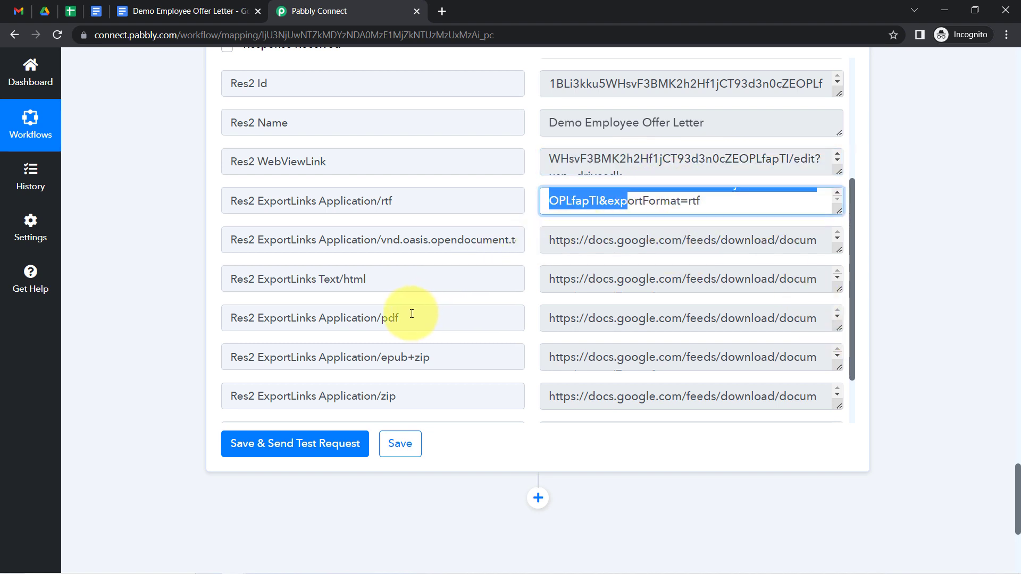
drag(411, 314, 383, 314)
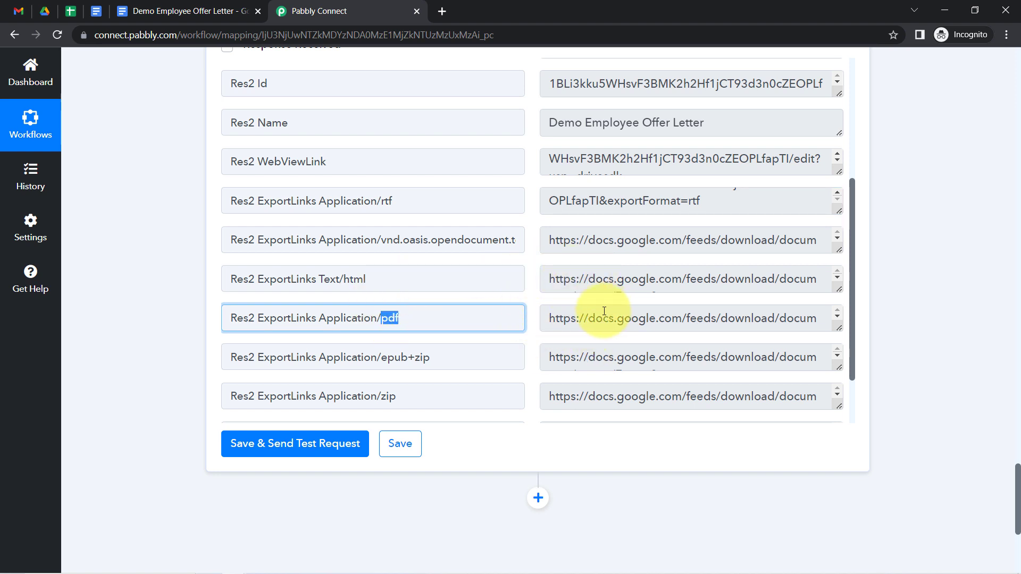
click(648, 316)
key(ctrl+a)
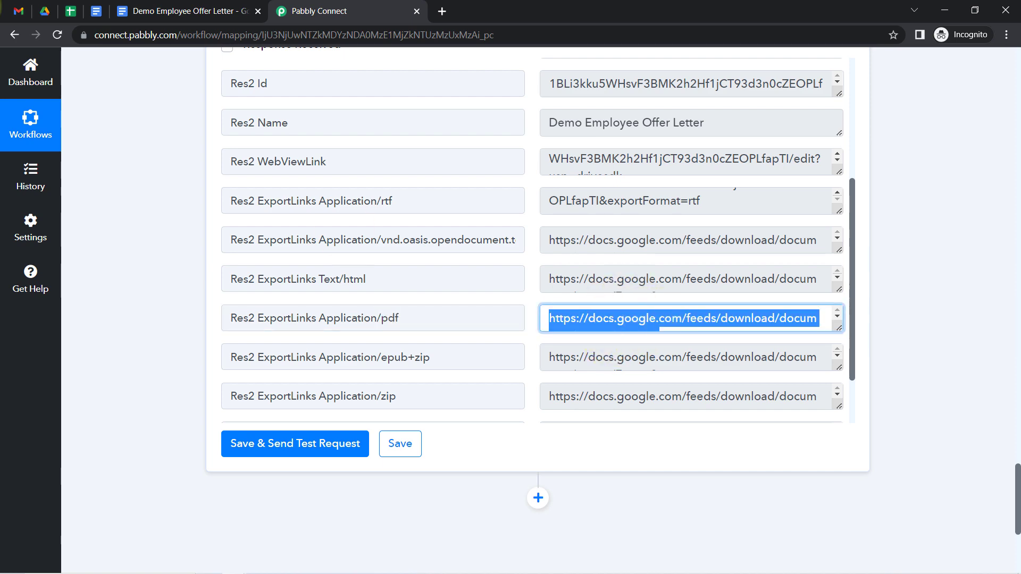
click(68, 10)
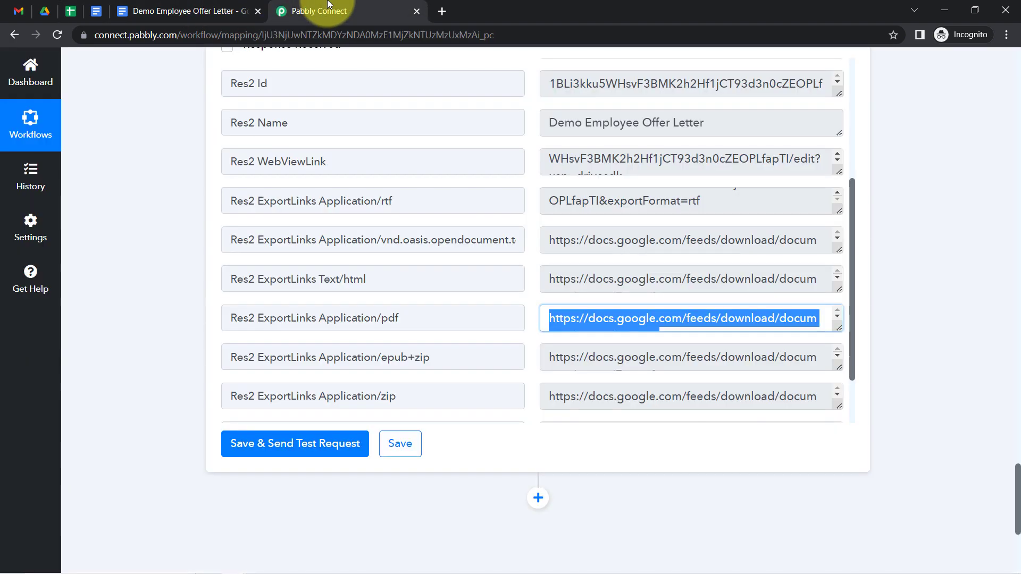
click(327, 6)
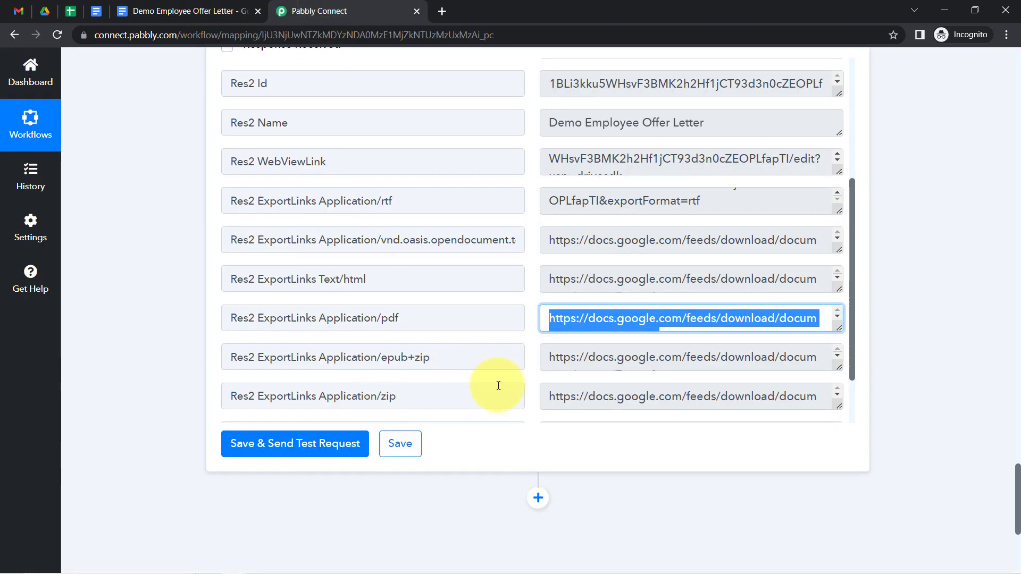
- Add a Gmail action step after Google Drive with the event Send Email and open its connection settings
drag(1017, 480, 1017, 512)
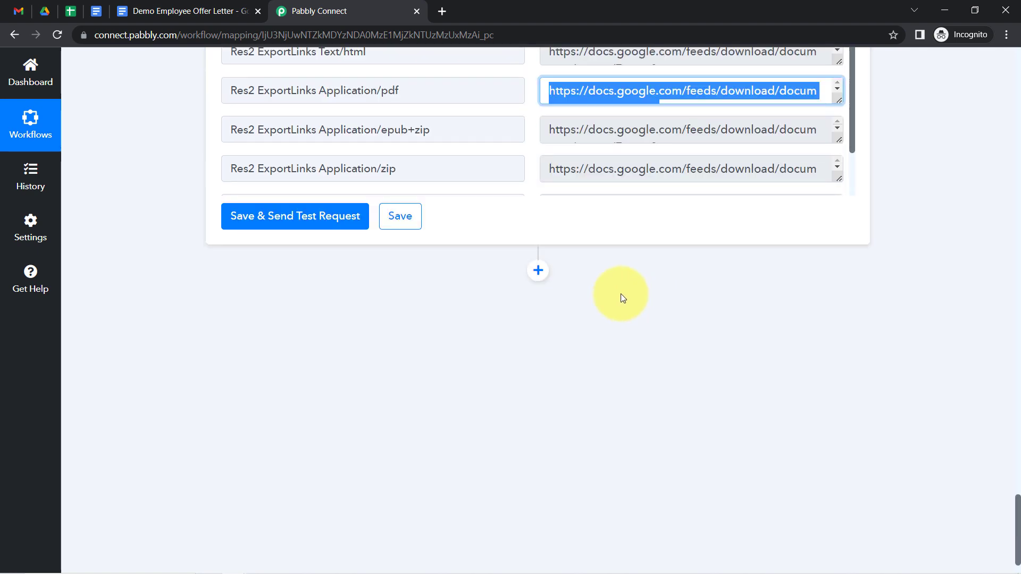
click(538, 270)
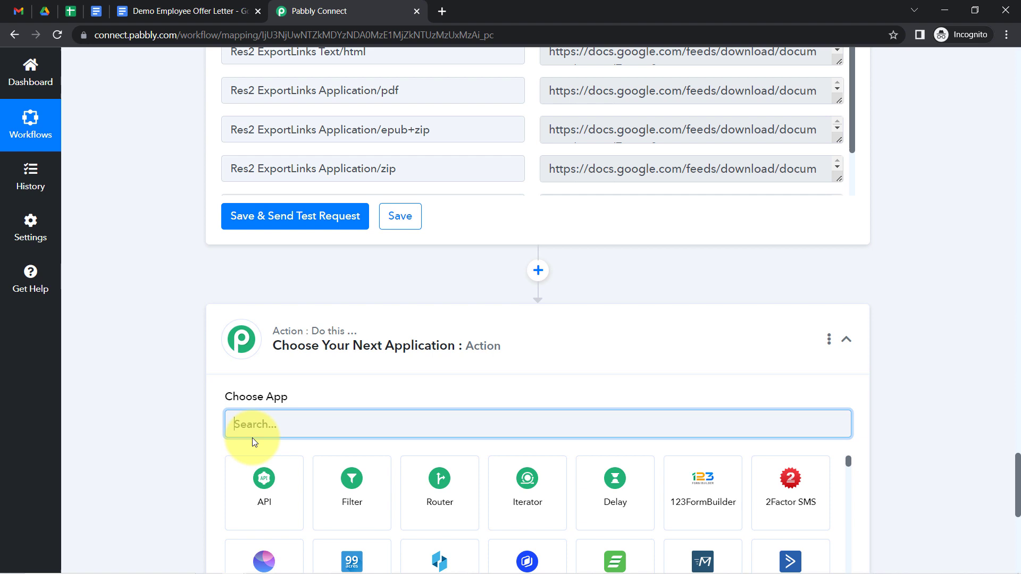
click(262, 429)
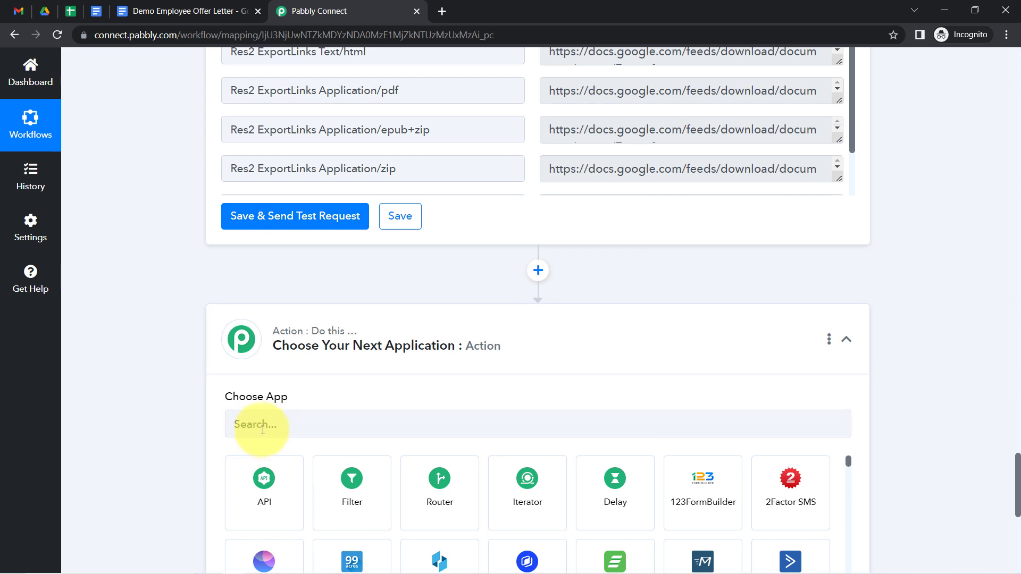
text(gma)
click(440, 475)
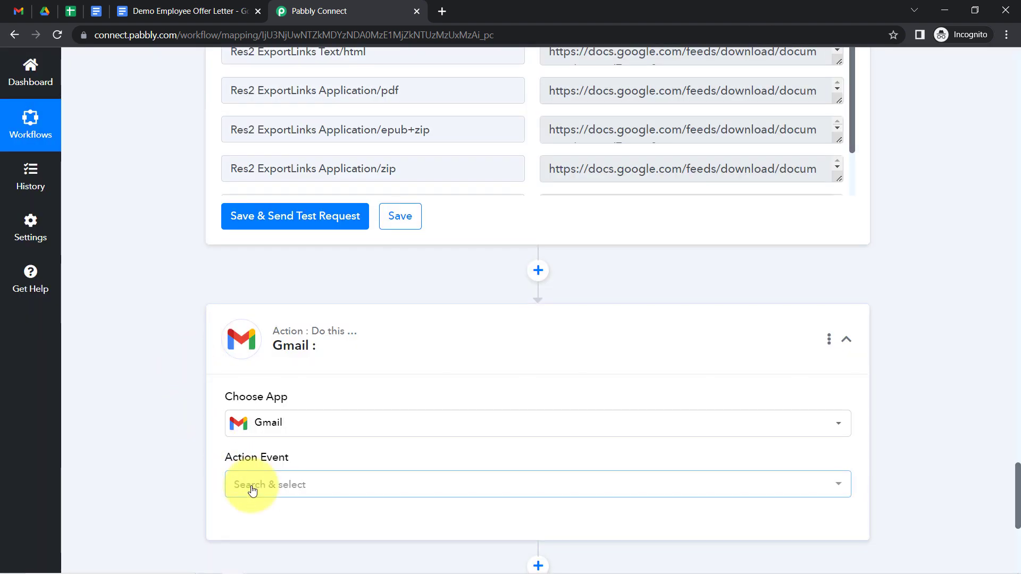
click(250, 485)
click(277, 442)
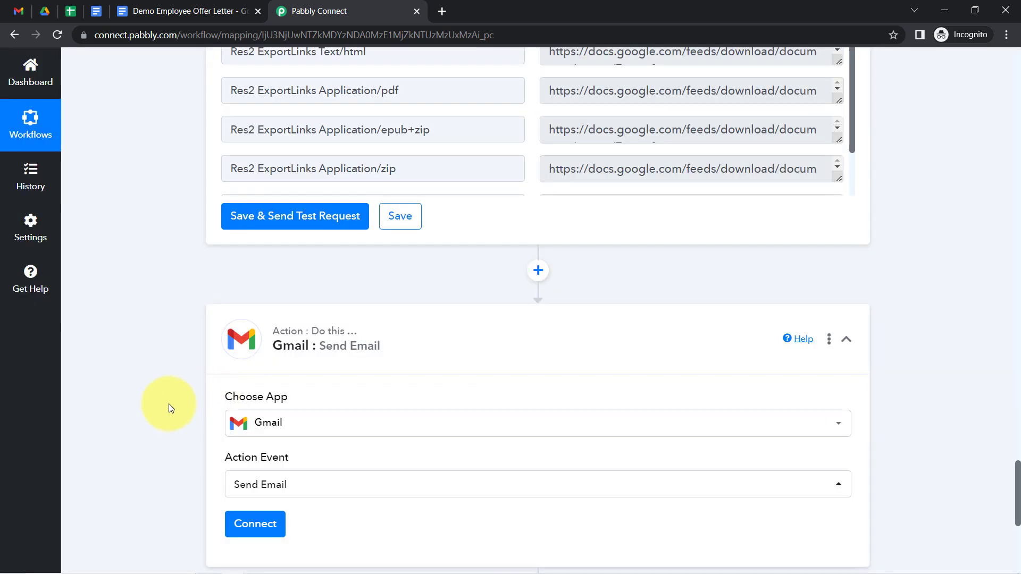
scroll(163, 423, down, 1)
scroll(163, 423, down, 1)
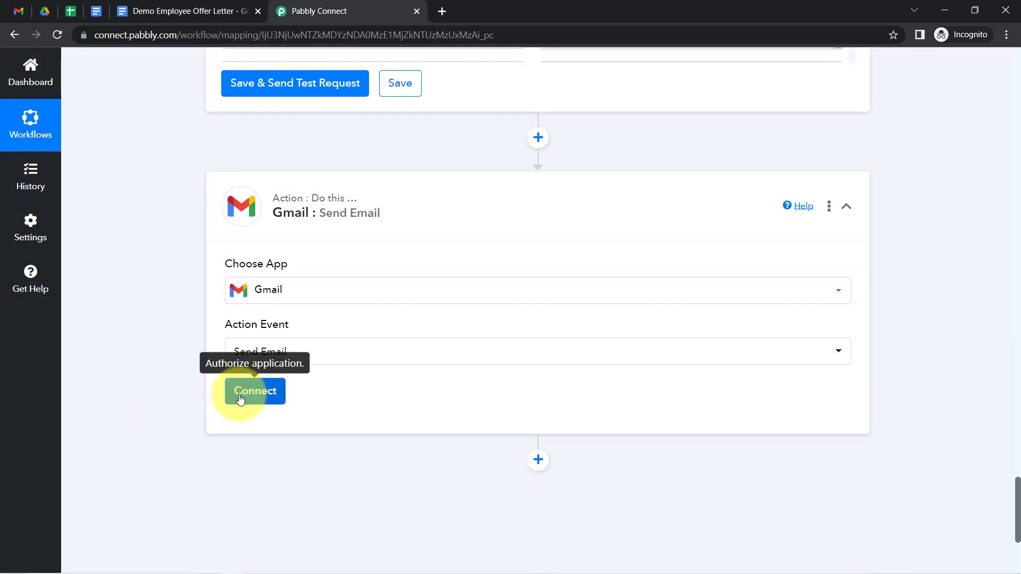
click(240, 397)
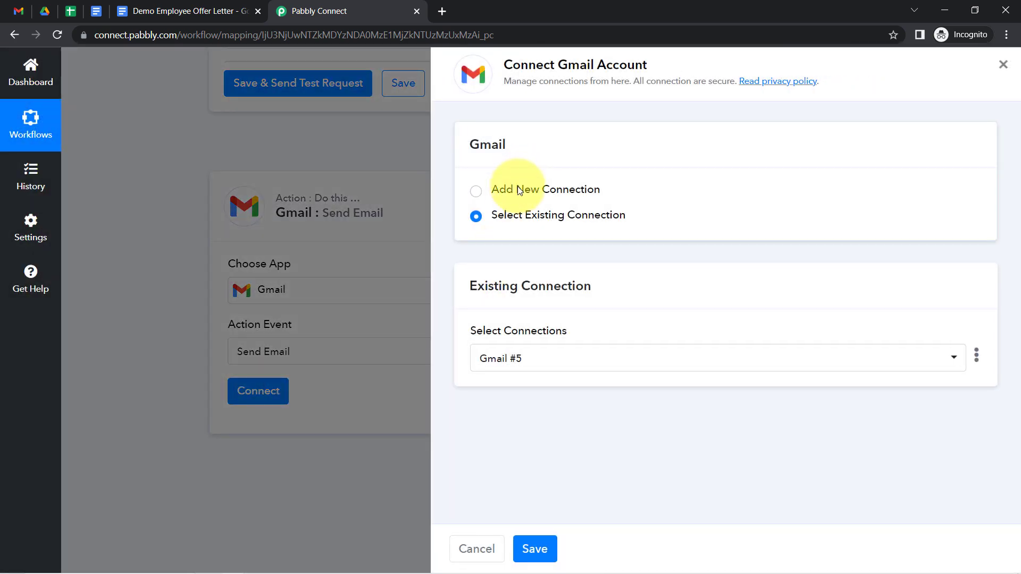
click(517, 187)
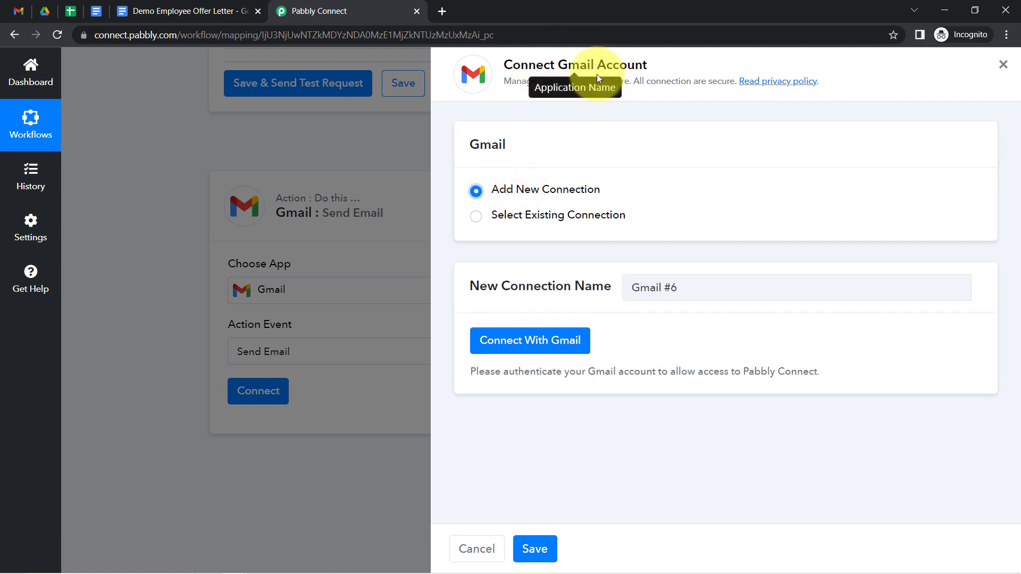
click(531, 341)
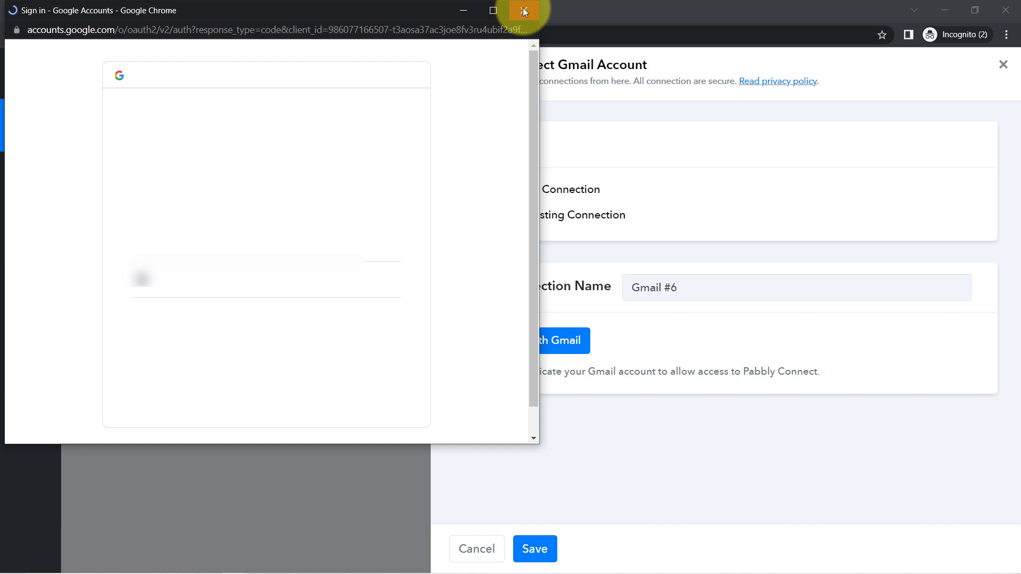
click(525, 11)
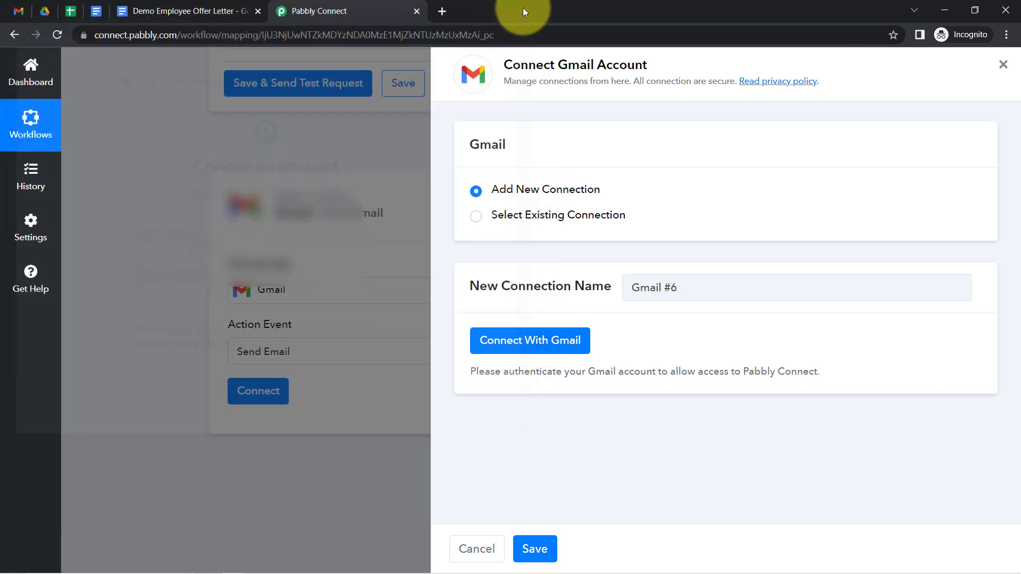
- Connect the Gmail step through the existing connection Gmail #5 and save it
click(537, 215)
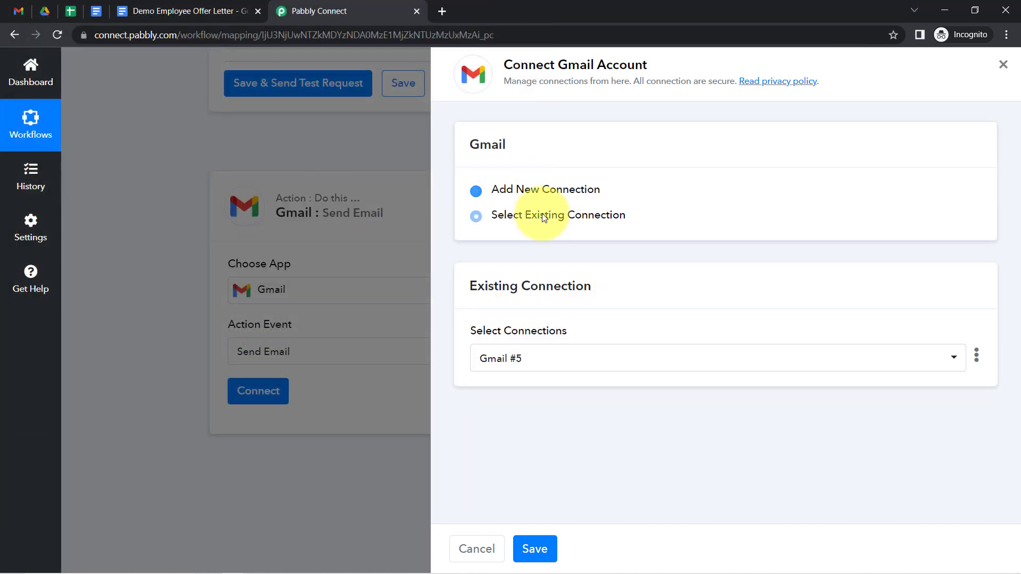
click(544, 551)
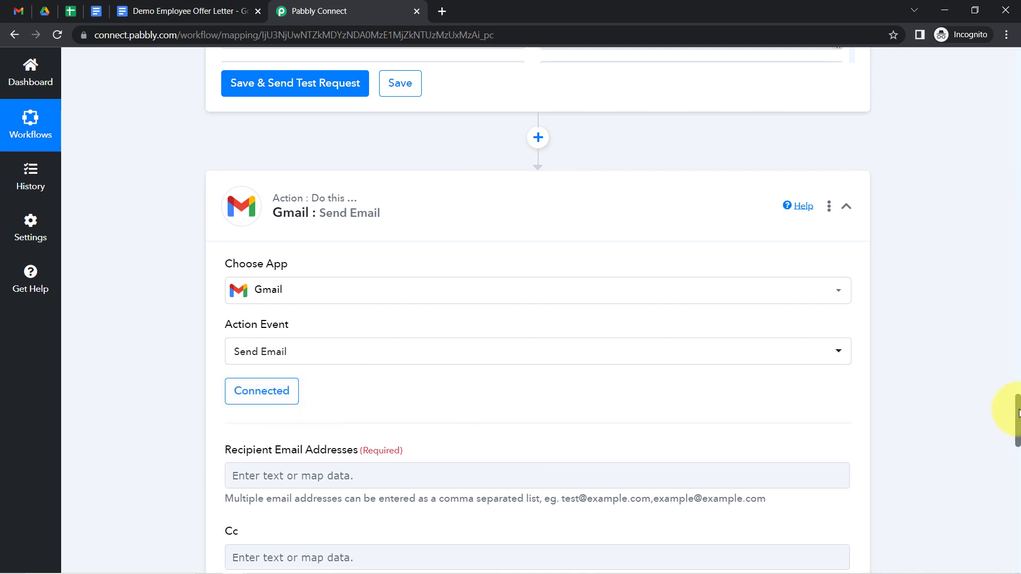
drag(1018, 413, 1018, 440)
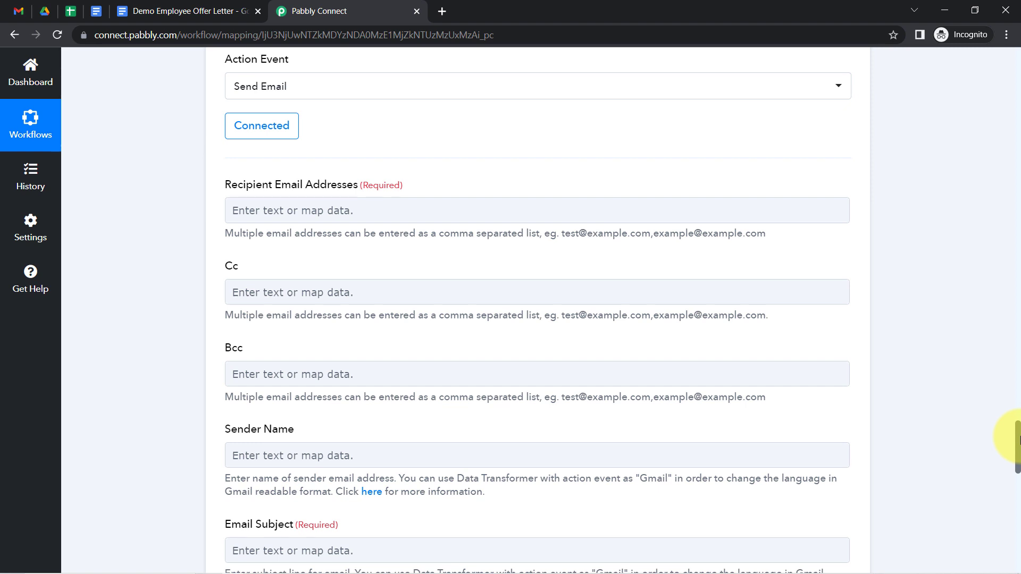
drag(1018, 440, 1017, 441)
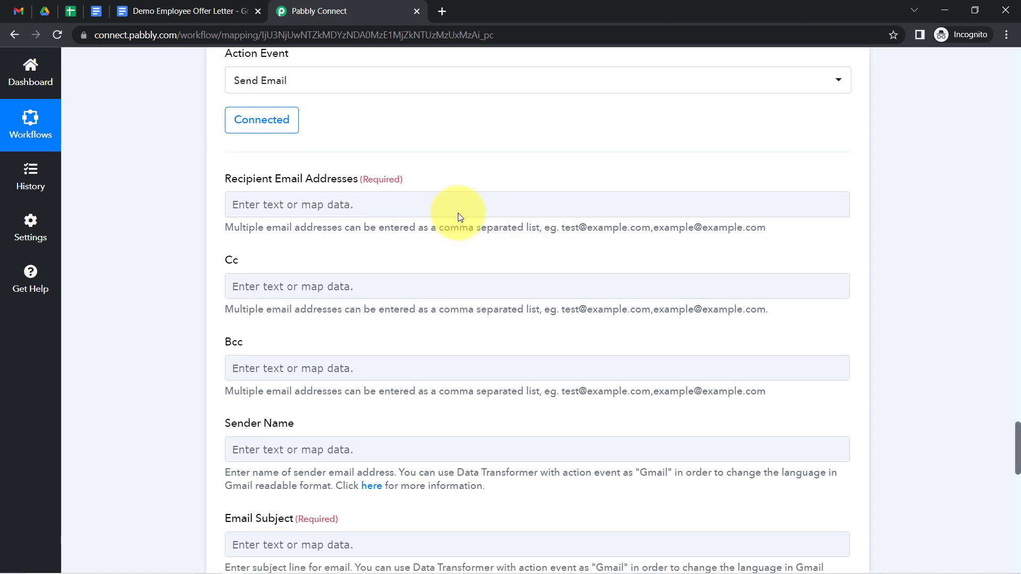
click(305, 206)
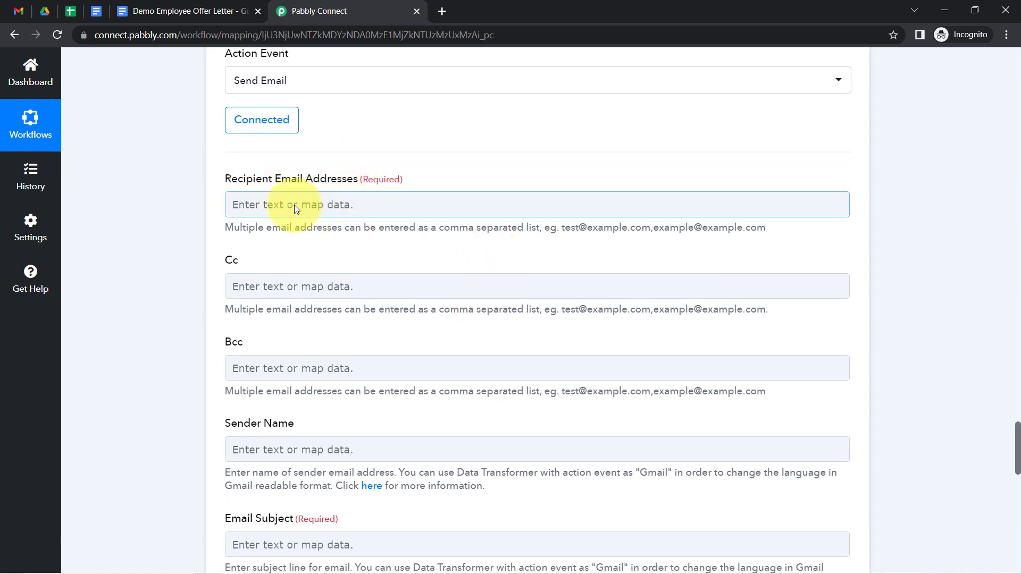
click(284, 204)
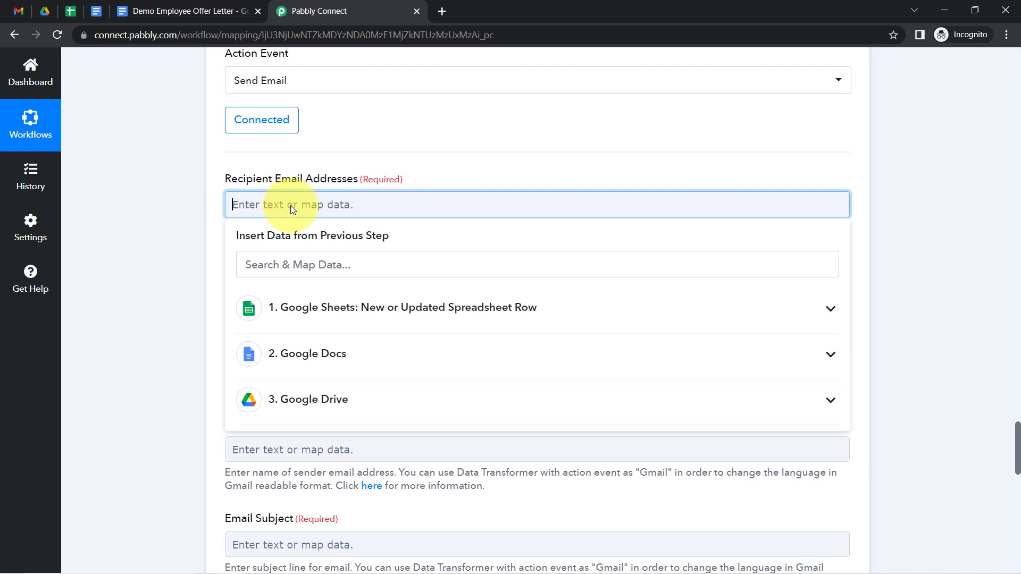
click(300, 307)
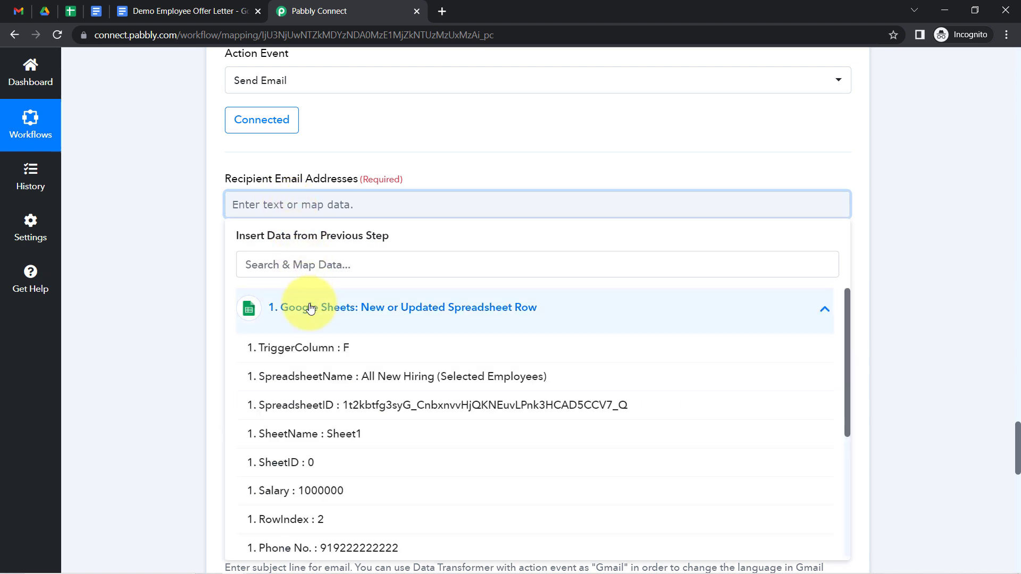
click(257, 264)
text(@)
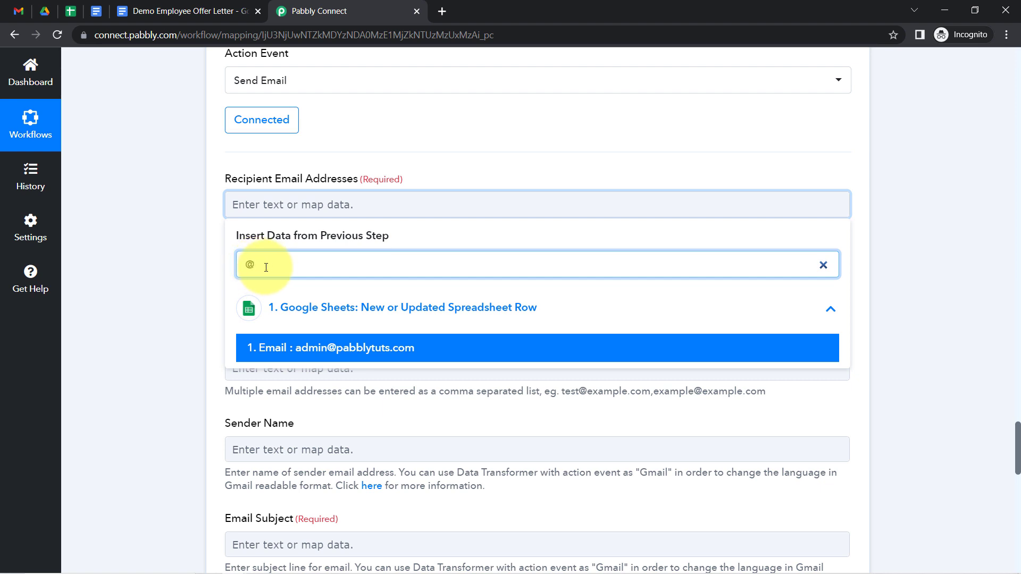
click(193, 282)
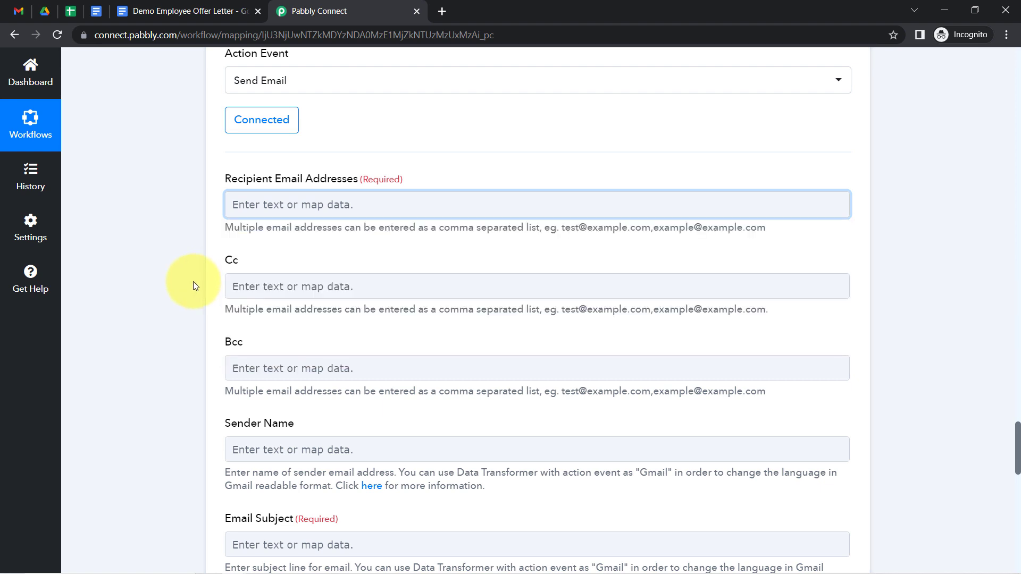
- Find the Google Sheets Email value with "@" and map it as the Gmail step's recipient email address
click(254, 209)
click(255, 264)
text(@)
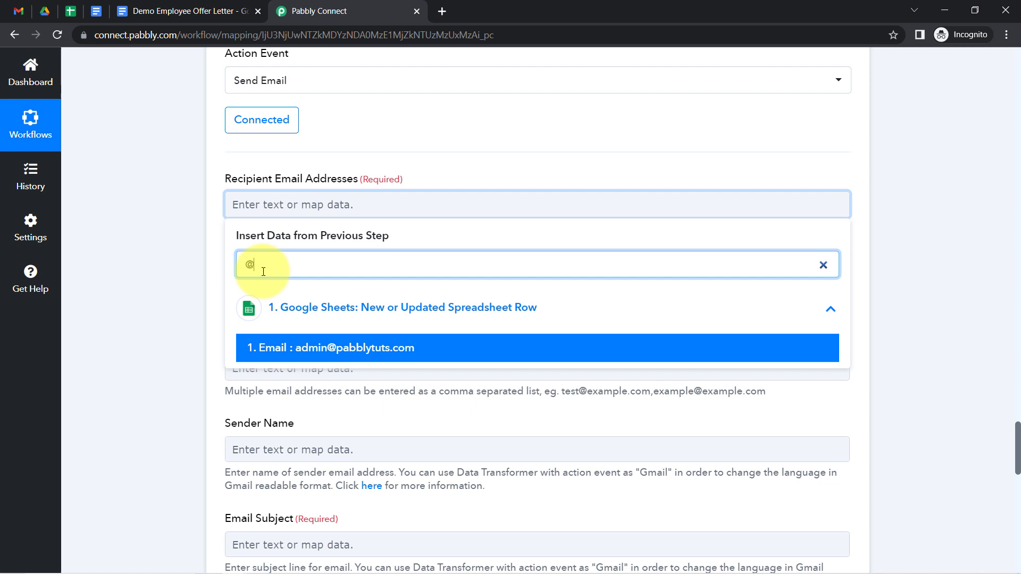
click(330, 346)
click(208, 264)
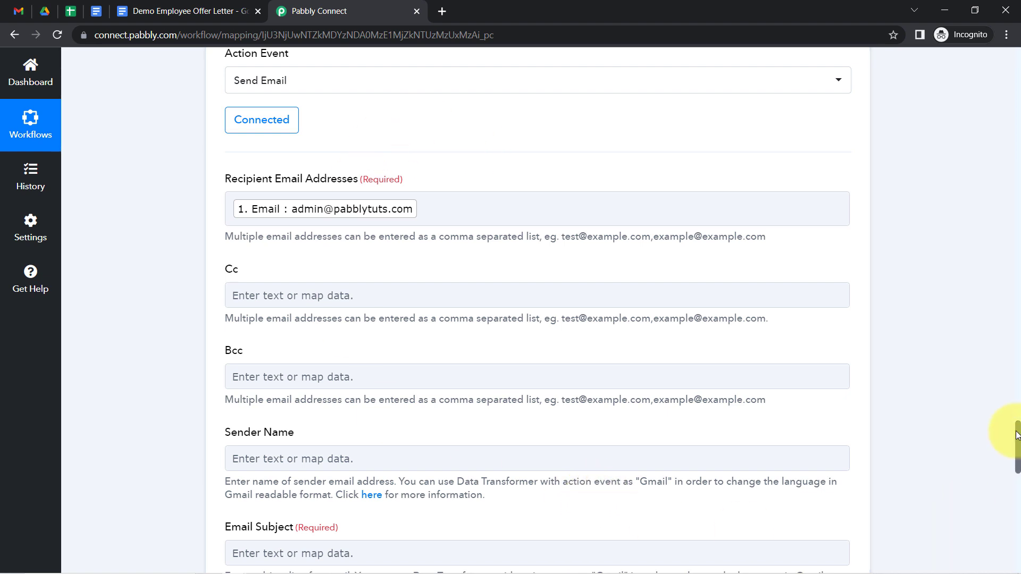
- Set the sender name of the Gmail step to "Pabbly"
drag(1016, 436, 1017, 484)
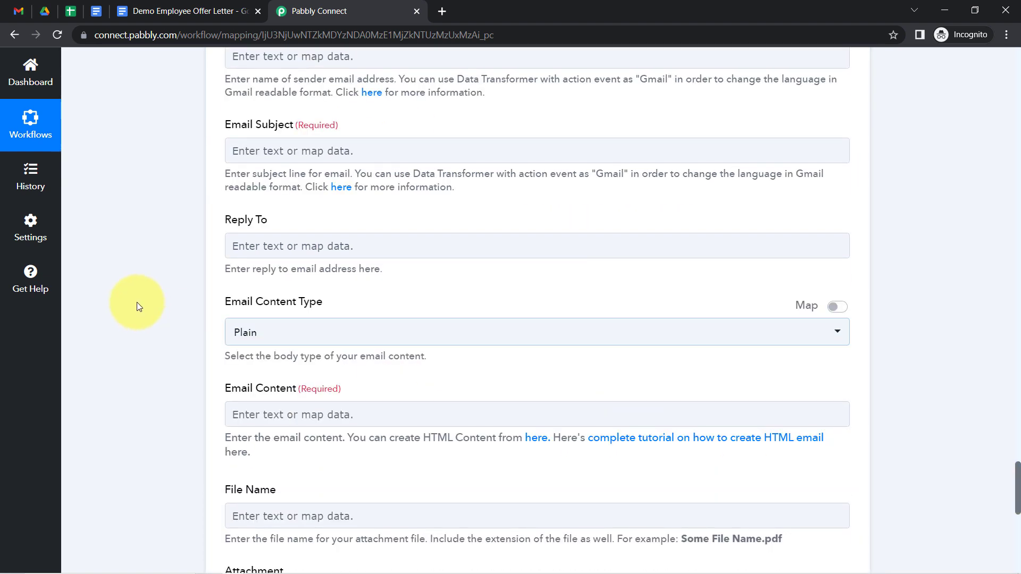
scroll(135, 302, up, 1)
scroll(135, 302, up, 3)
click(262, 254)
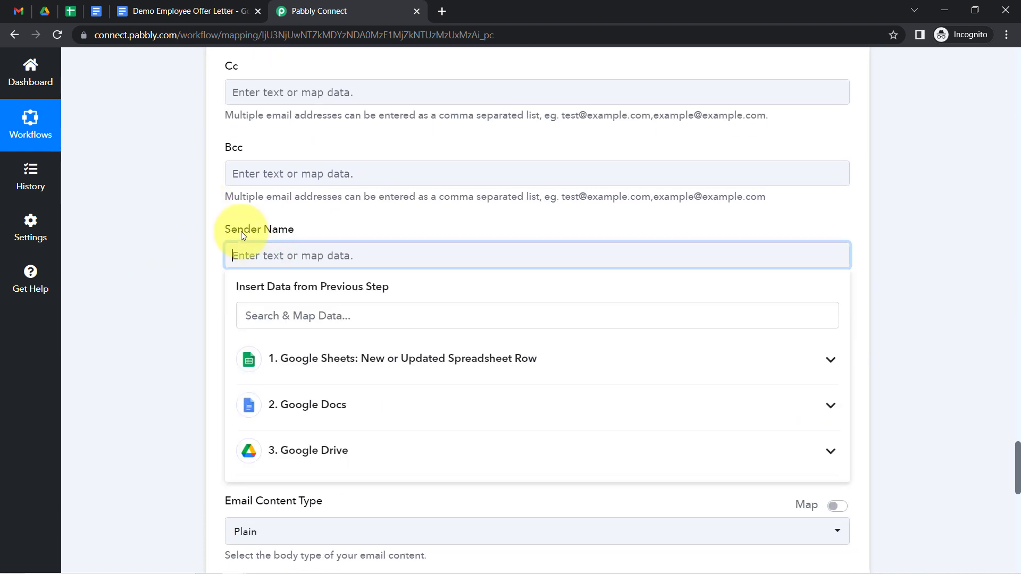
text(Pabbly)
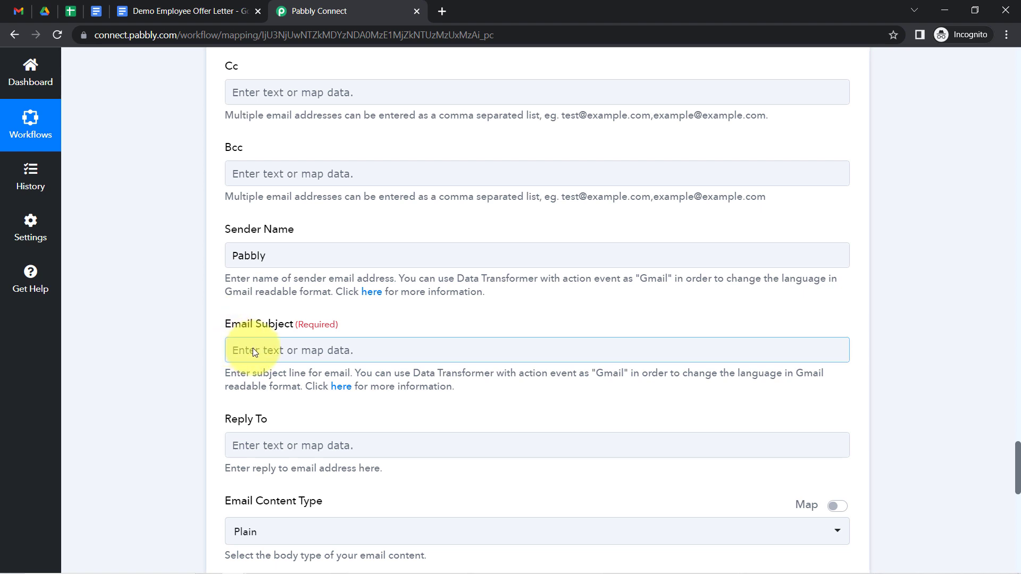
- Set the email subject to the mapped Google Sheets Employee Name followed by ", Here's you Offer Letter"
click(253, 349)
text(Here's you Offer Letter)
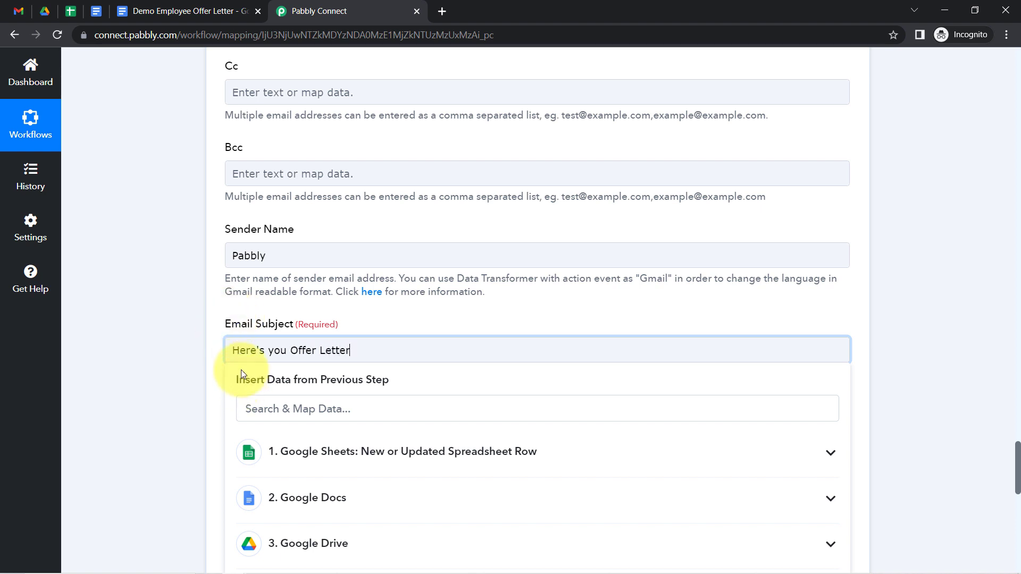
click(233, 350)
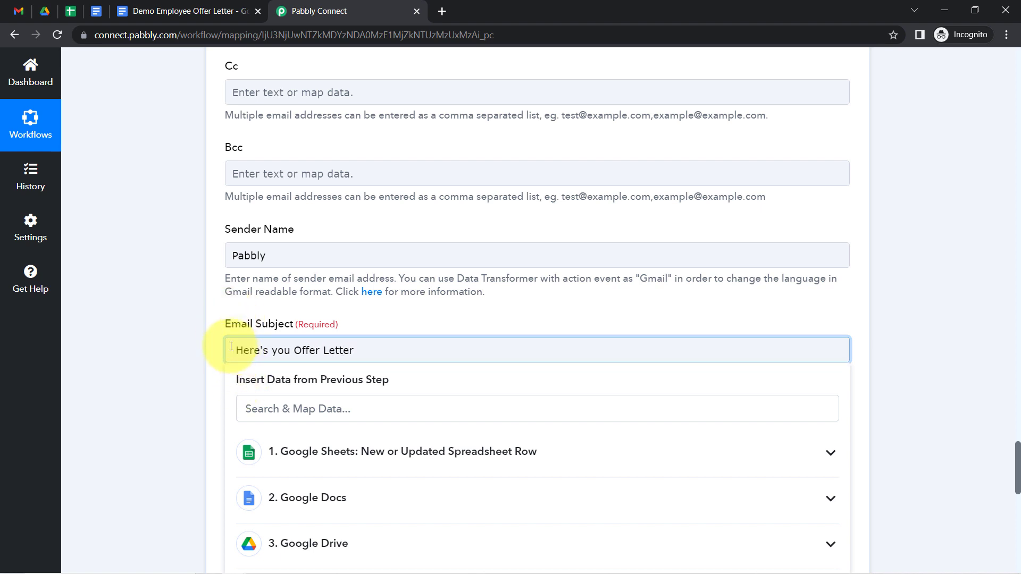
click(285, 409)
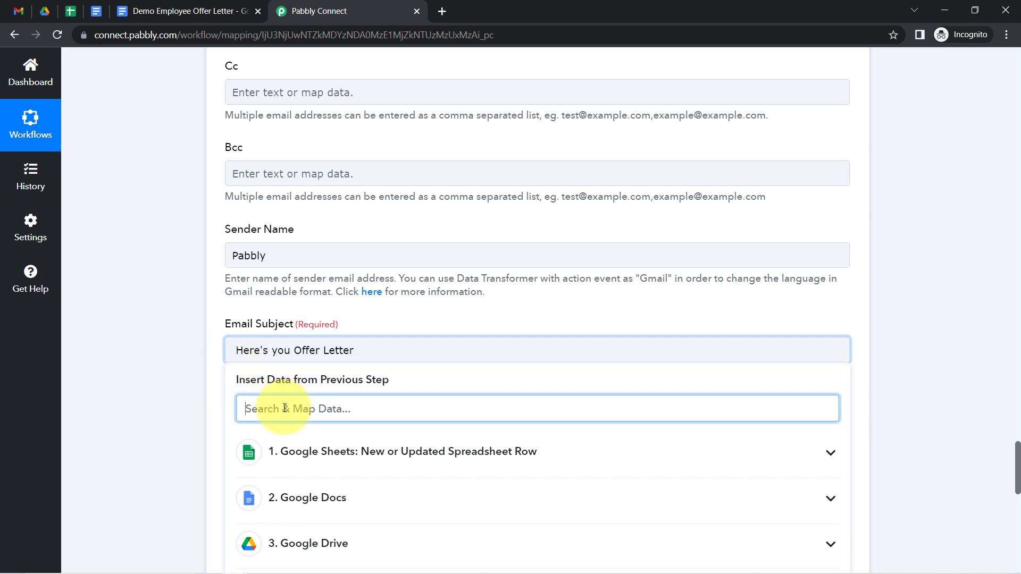
text(name)
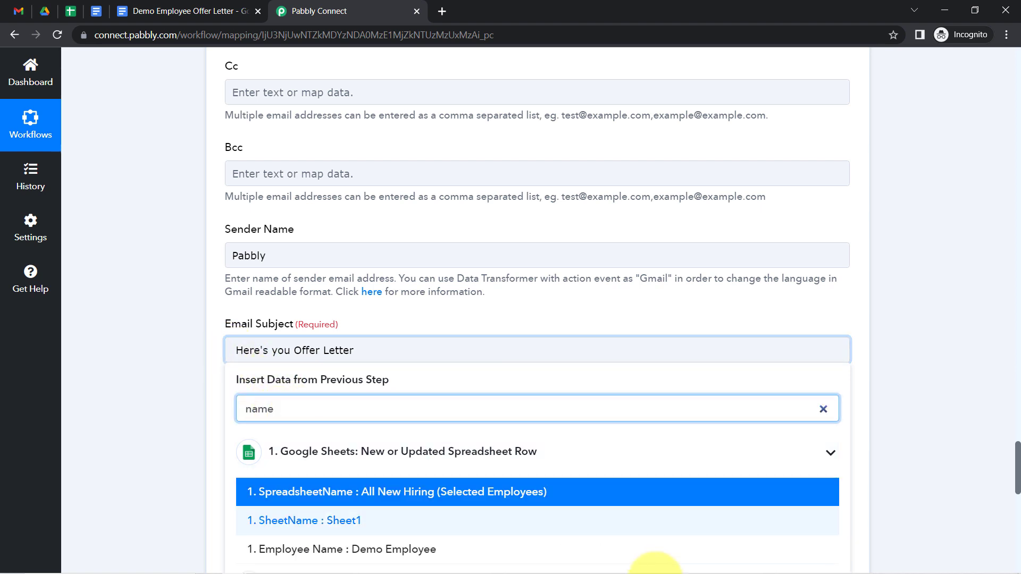
click(422, 548)
click(431, 354)
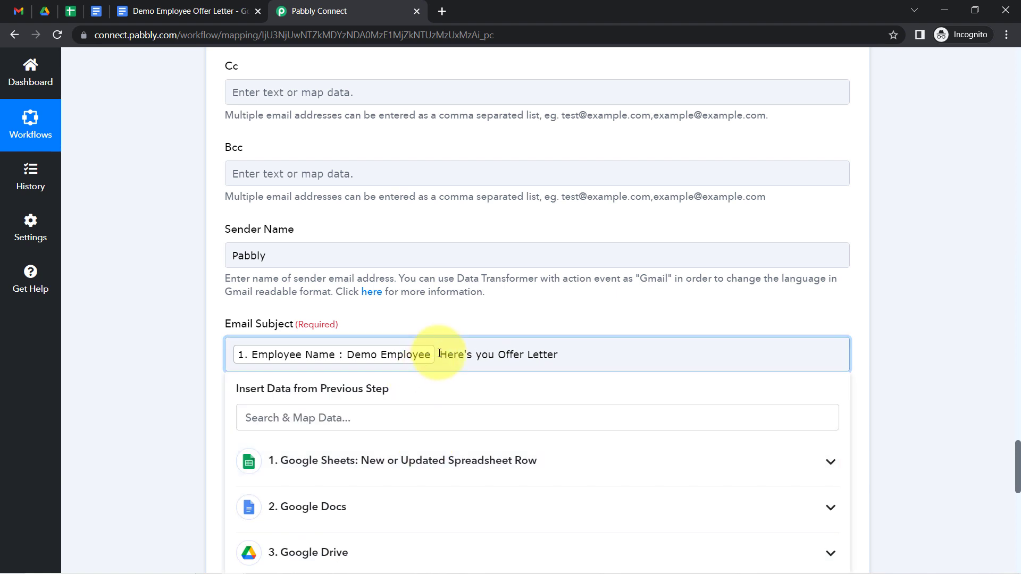
text(,)
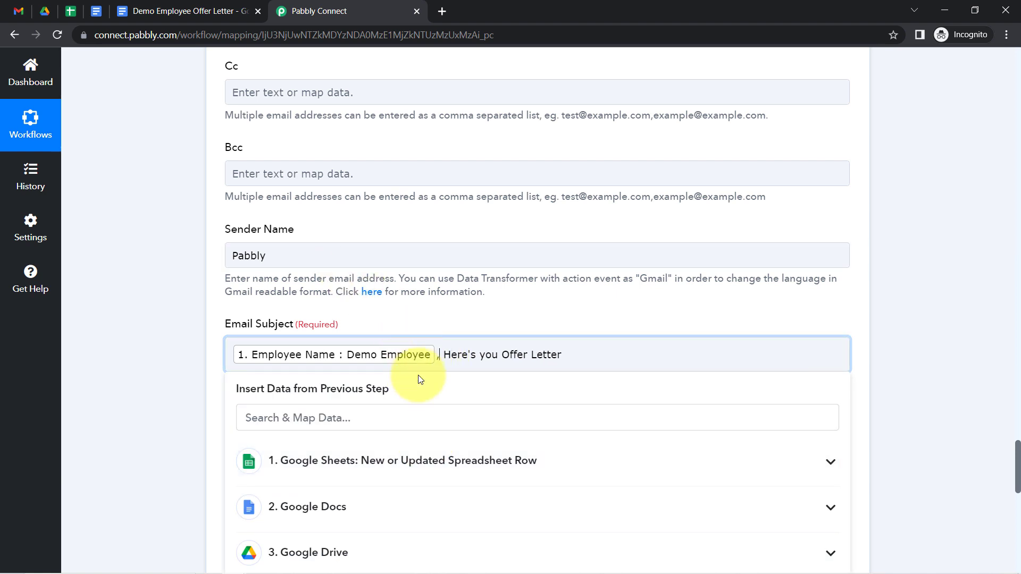
click(104, 375)
- Start the email content with the greeting "Hello", the mapped Google Sheets Employee Name and a comma
scroll(122, 362, down, 3)
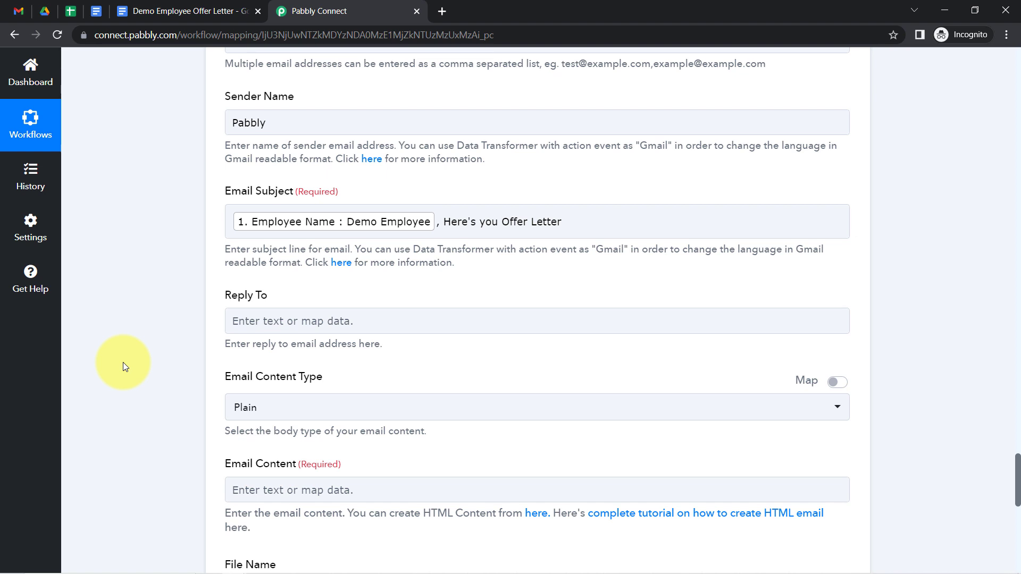
scroll(123, 362, down, 1)
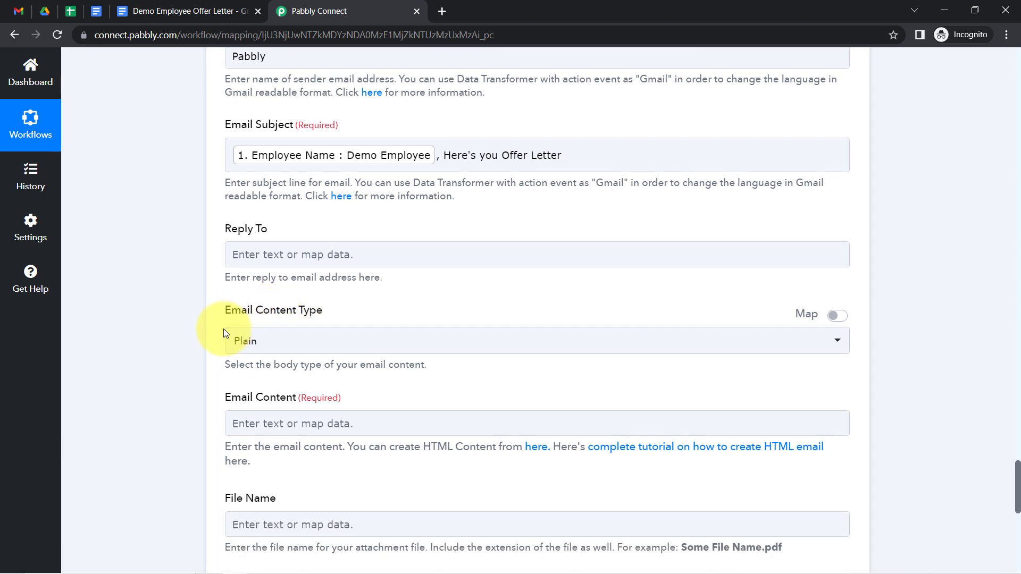
scroll(187, 346, down, 2)
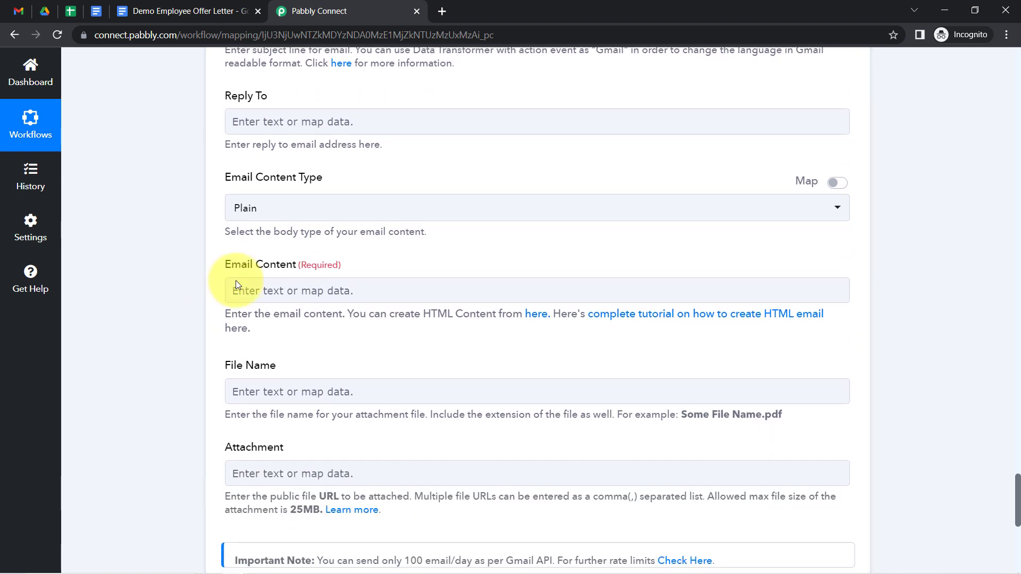
click(269, 286)
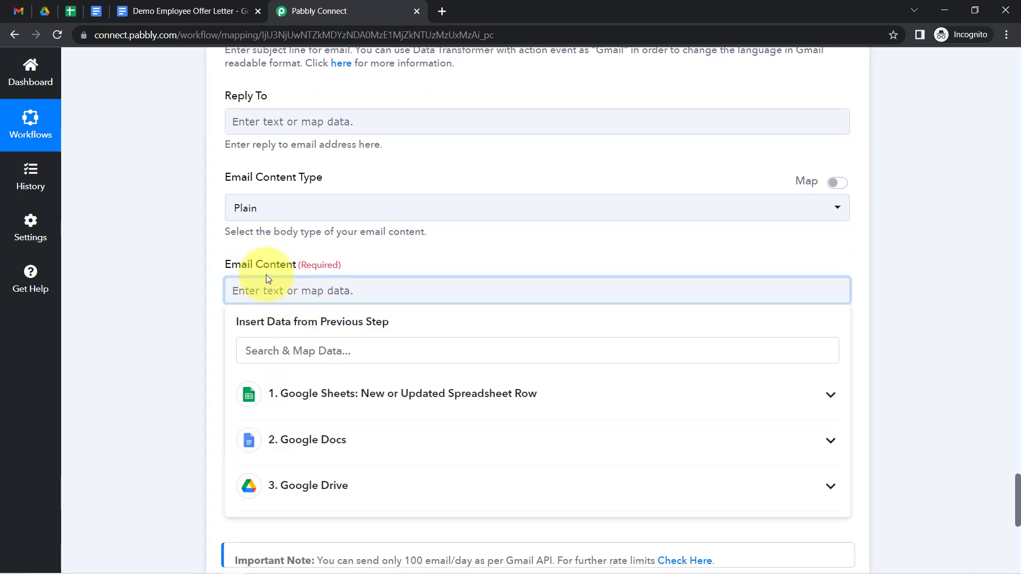
text(Hello)
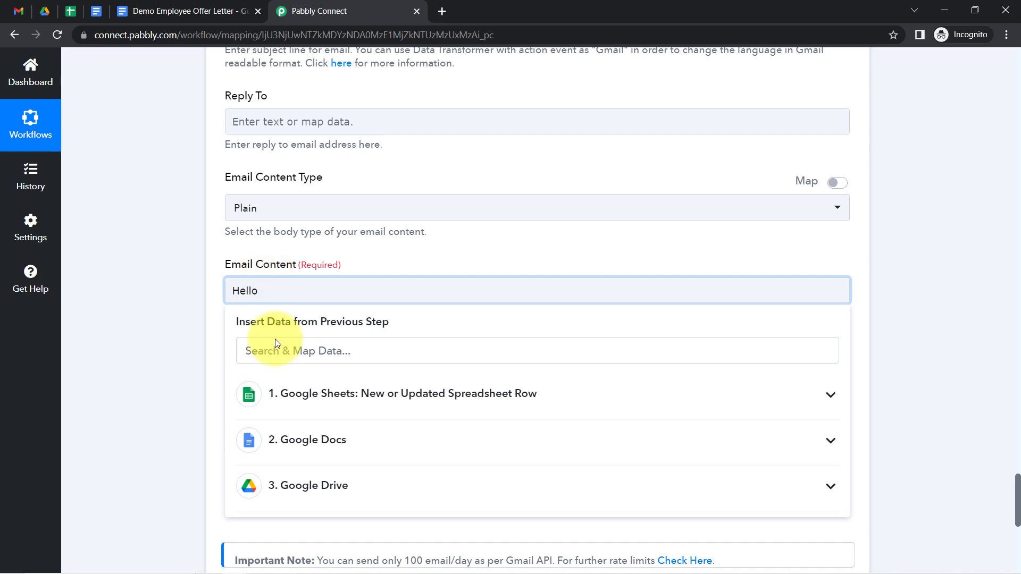
click(268, 351)
text(dem)
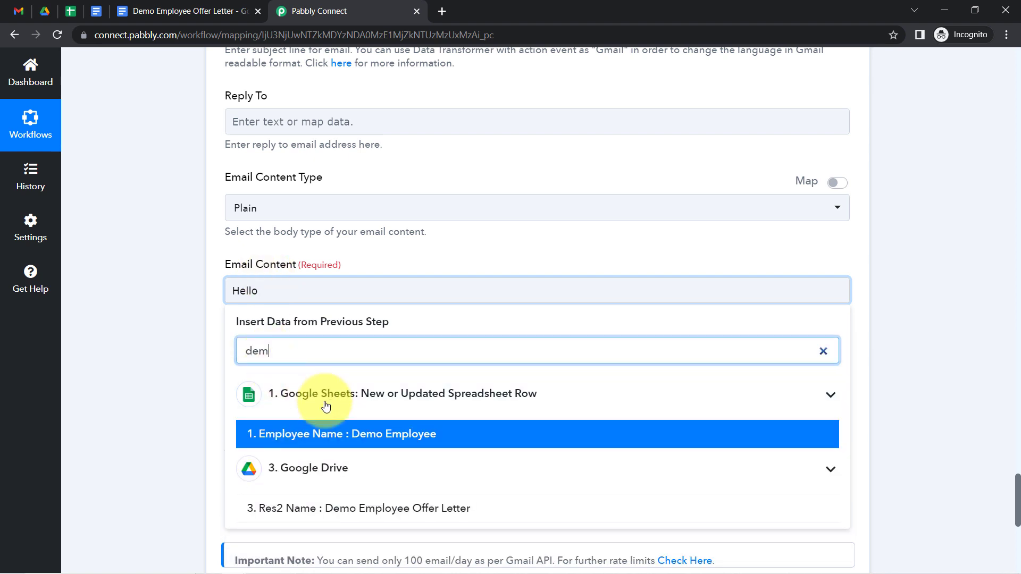
click(374, 438)
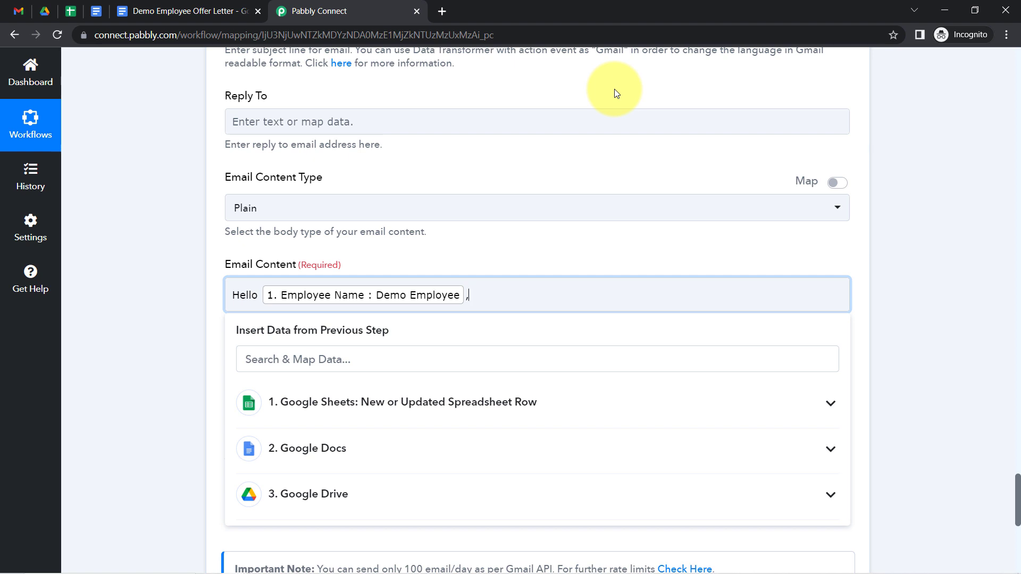
text(,)
- Add "You are selected that is why we are sending you your offer letter from company's side." and "Thanks" on new lines below the greeting
key(Return)
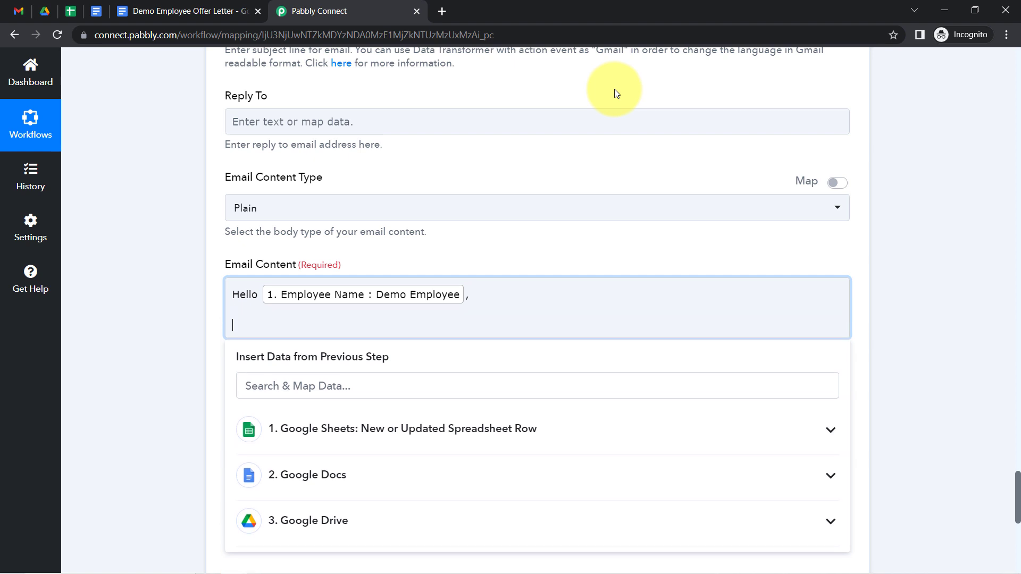
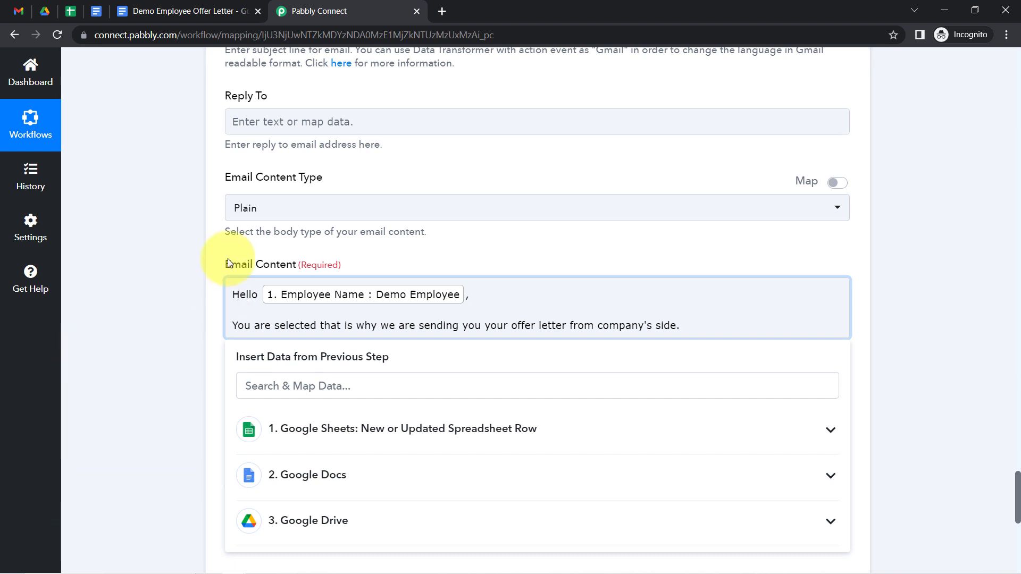
key(Return)
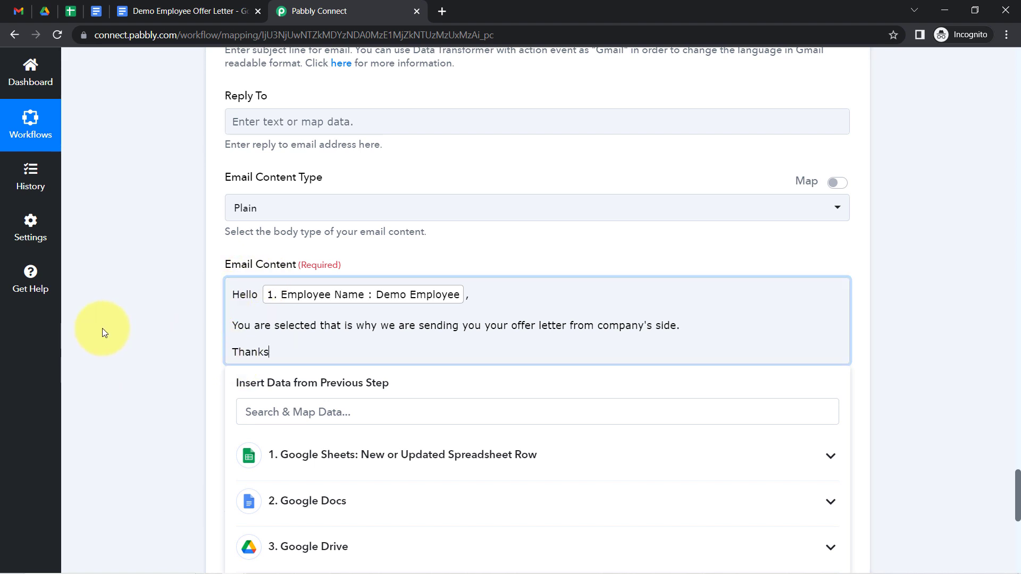
scroll(102, 328, up, 3)
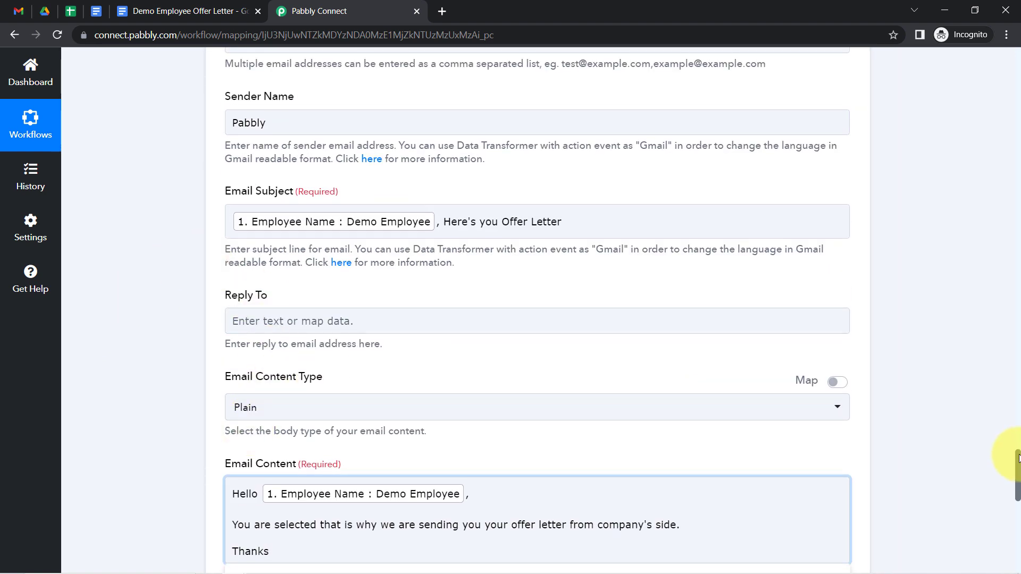
drag(1018, 459, 1014, 484)
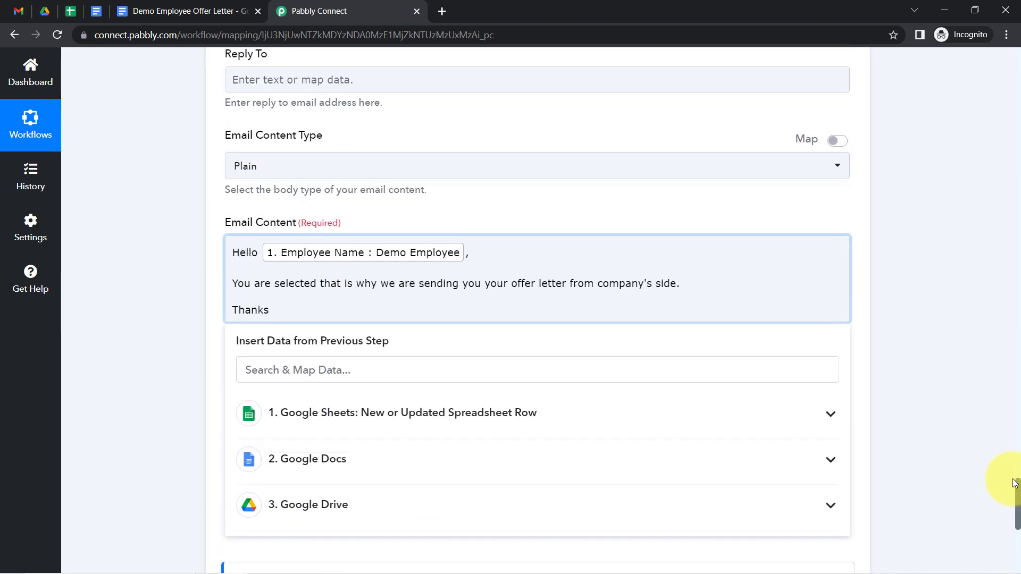
scroll(1015, 484, down, 3)
click(125, 296)
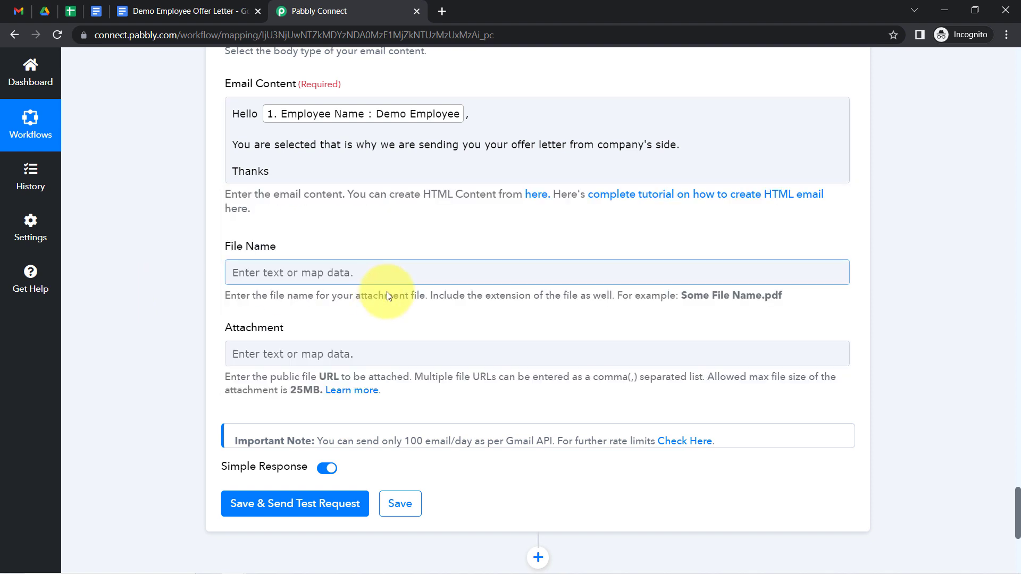
- Map the Gmail step's attachment to the Google Drive response's Application/pdf export link
drag(336, 251, 337, 252)
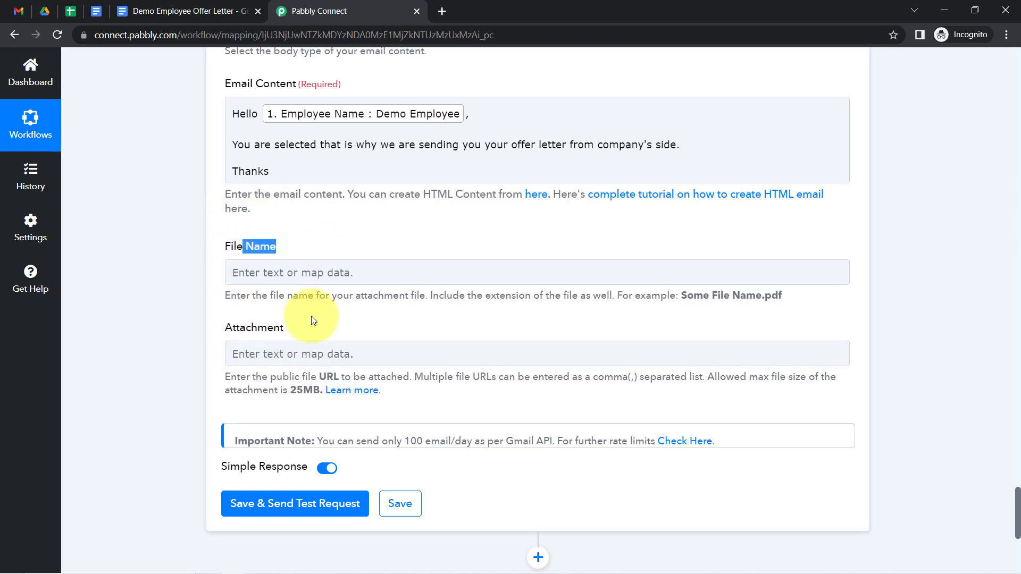
click(267, 353)
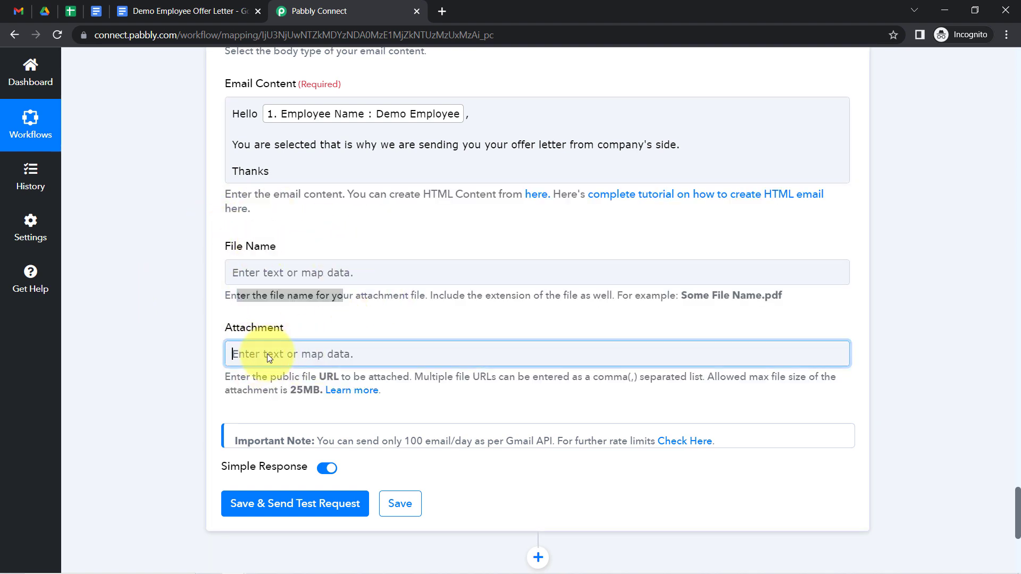
text(p)
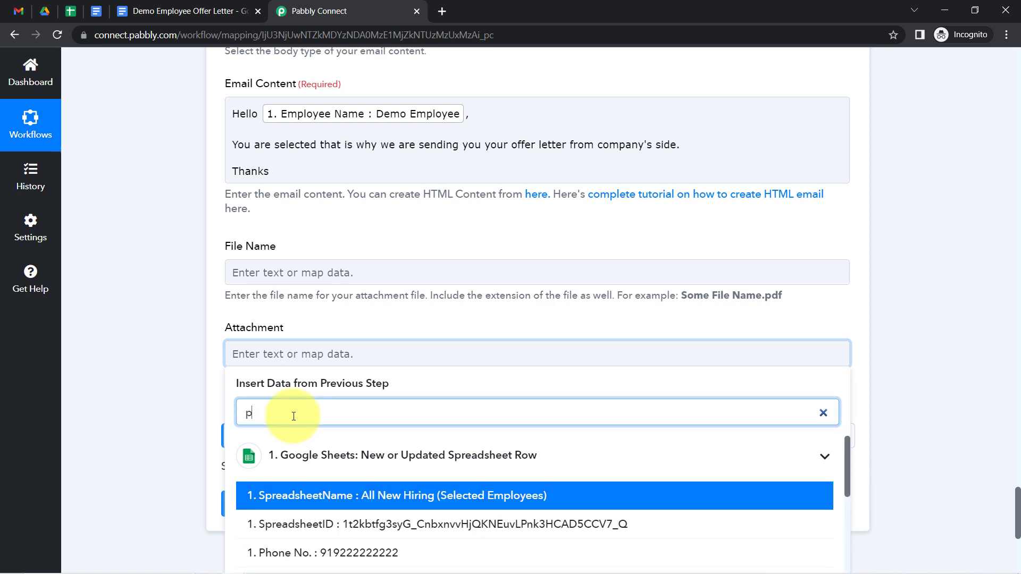
text(d)
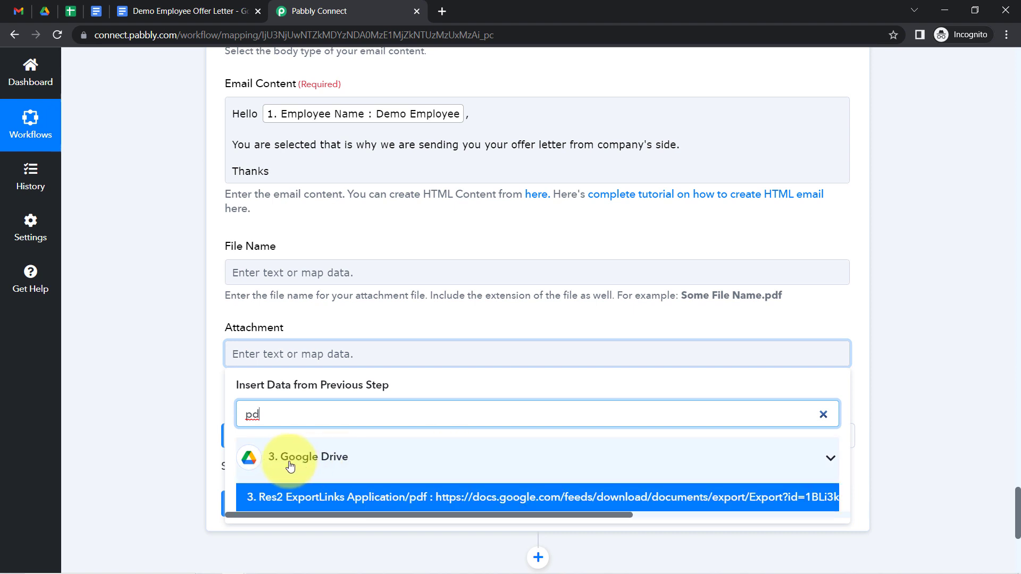
click(372, 497)
- Set the attachment's file name to the mapped Google Sheets Employee Name followed by "Offer Letter"
click(308, 266)
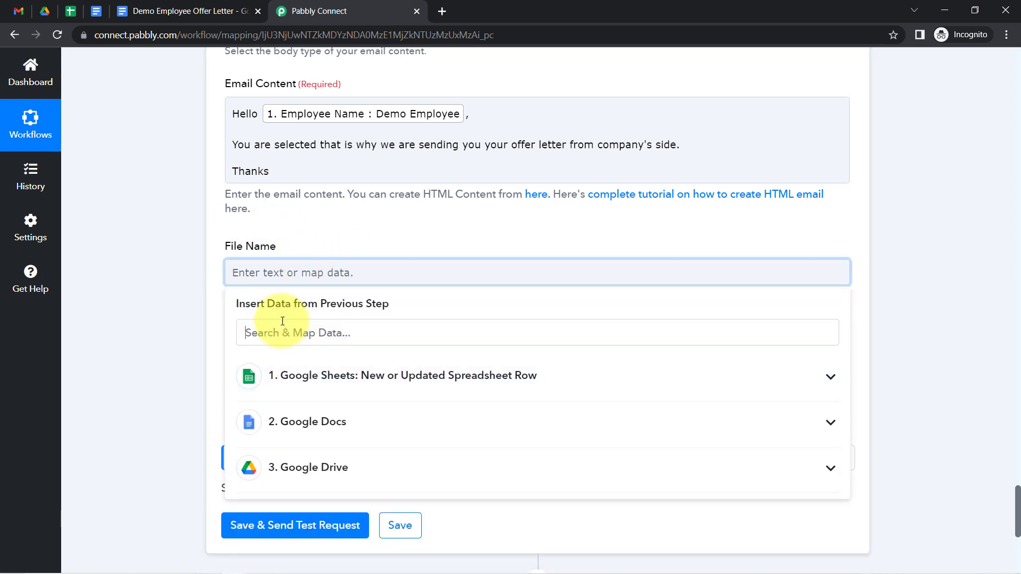
click(280, 319)
text(name)
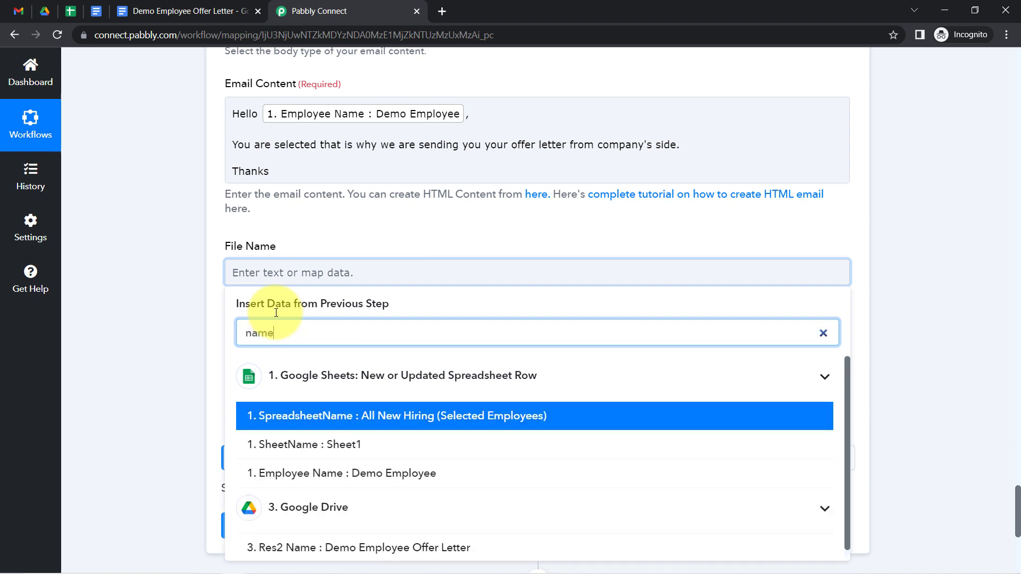
click(382, 473)
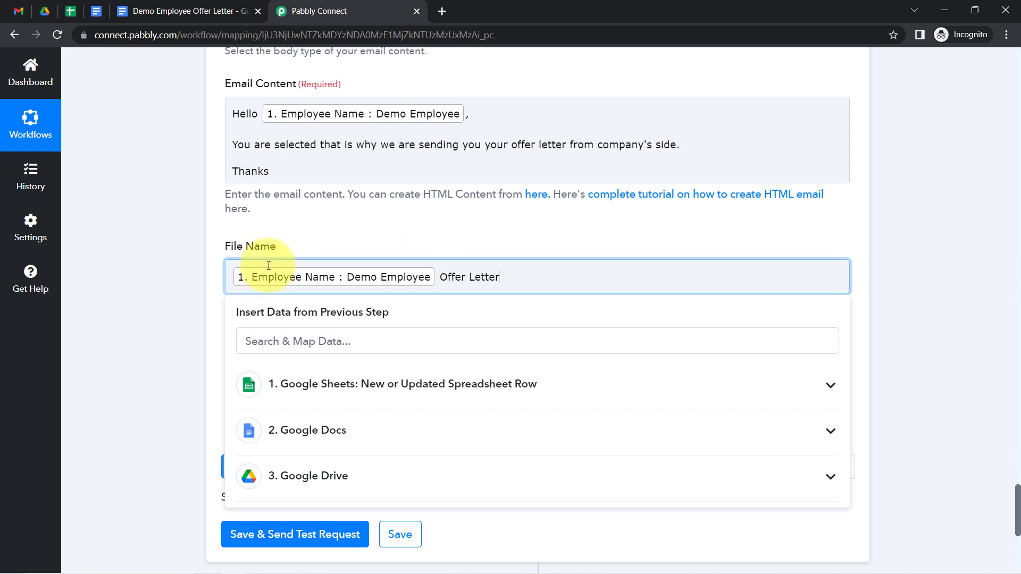
click(191, 313)
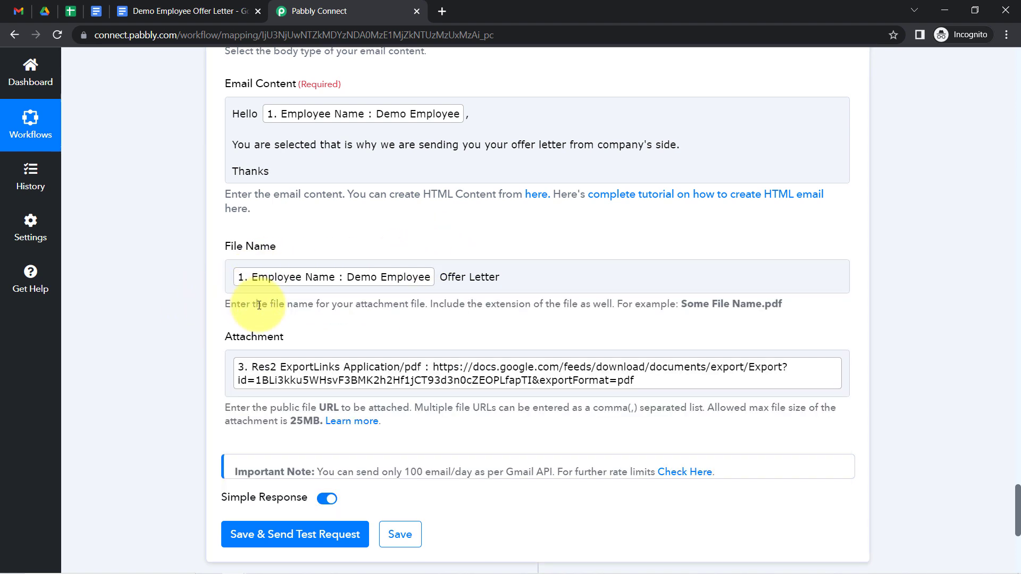
- Switch to Gmail and archive all conversations in the Primary inbox
scroll(298, 264, down, 7)
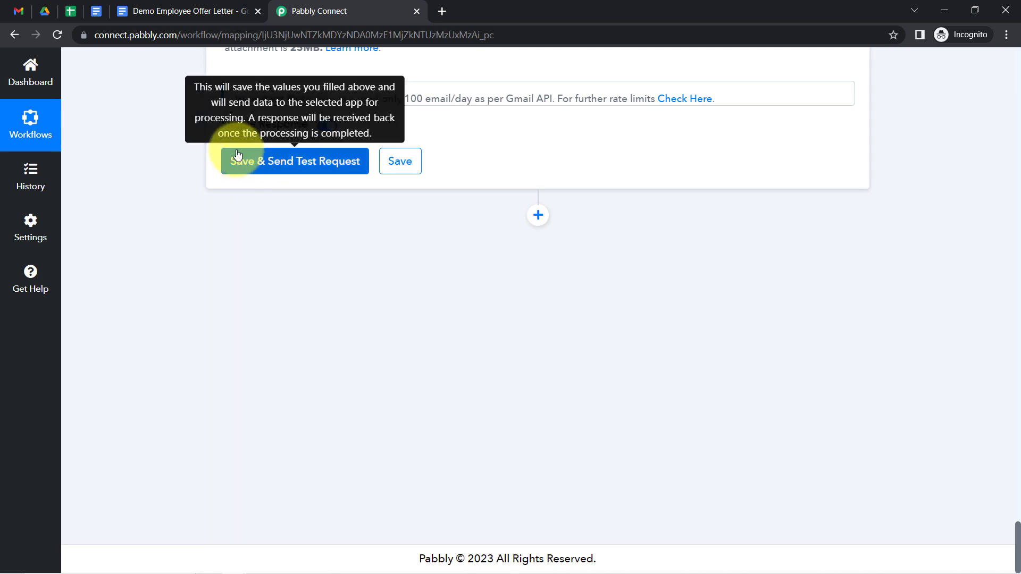
click(16, 10)
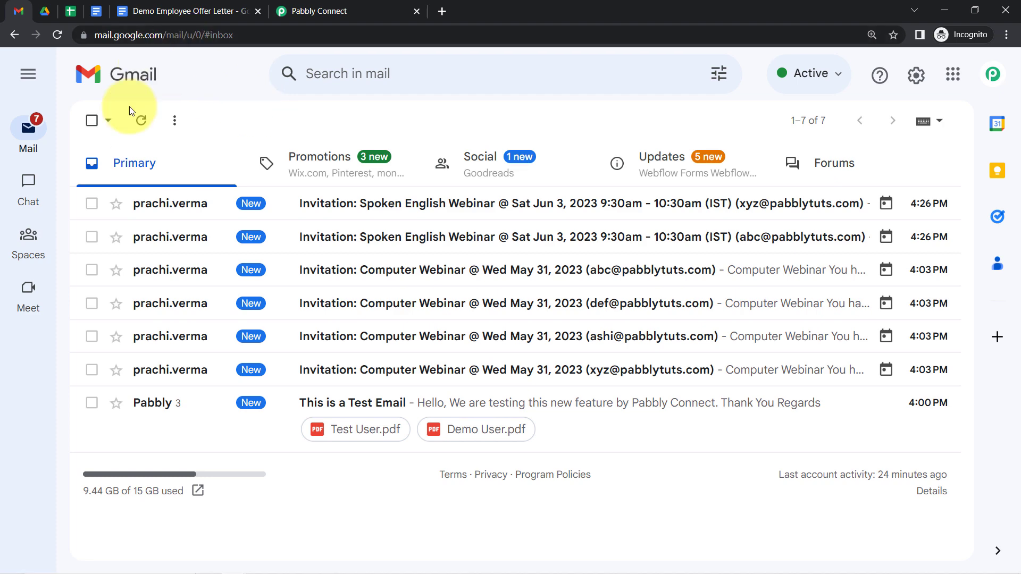
click(91, 120)
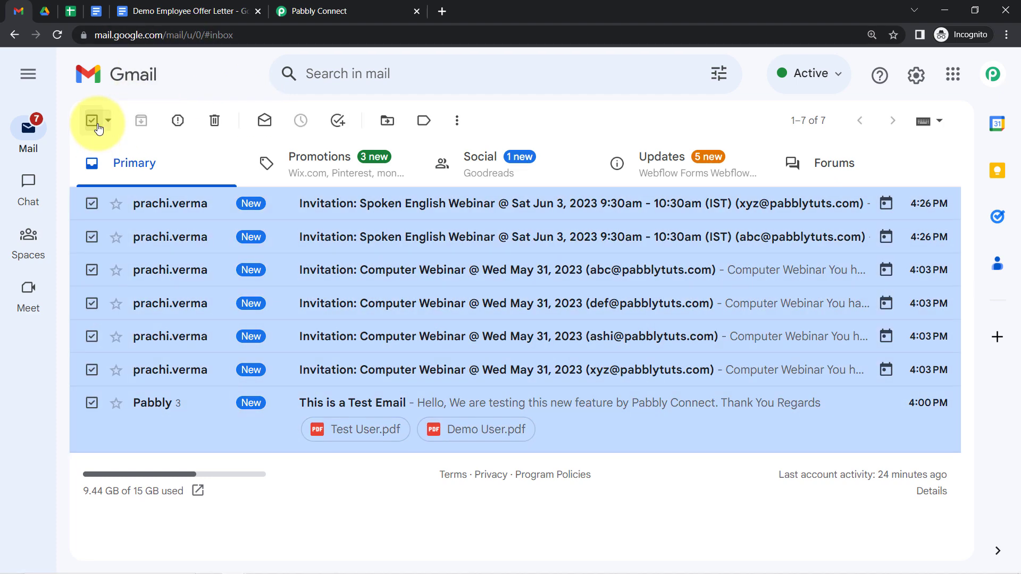
click(149, 123)
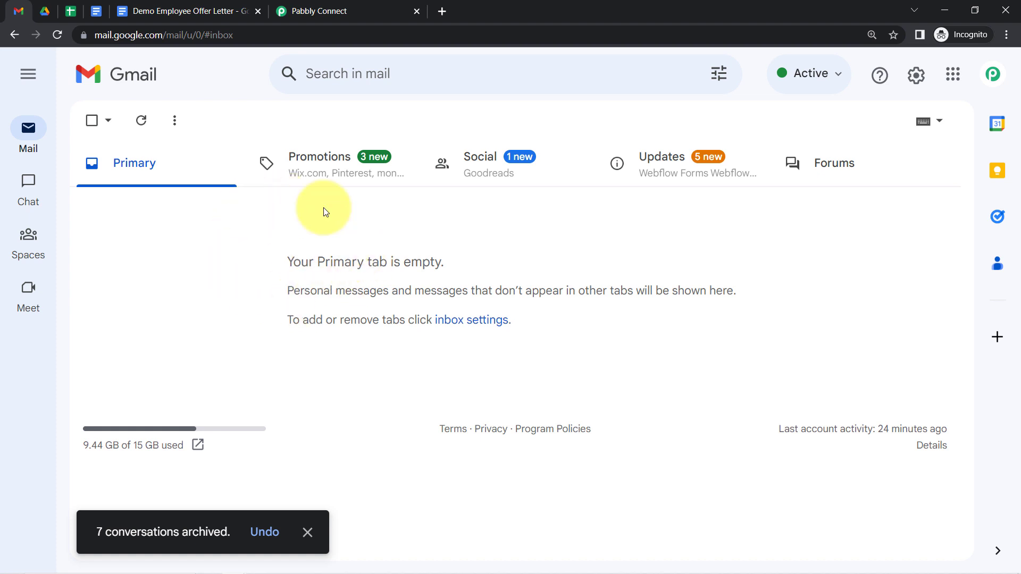
- Return to Pabbly Connect, save the Gmail step and send its test request
click(322, 10)
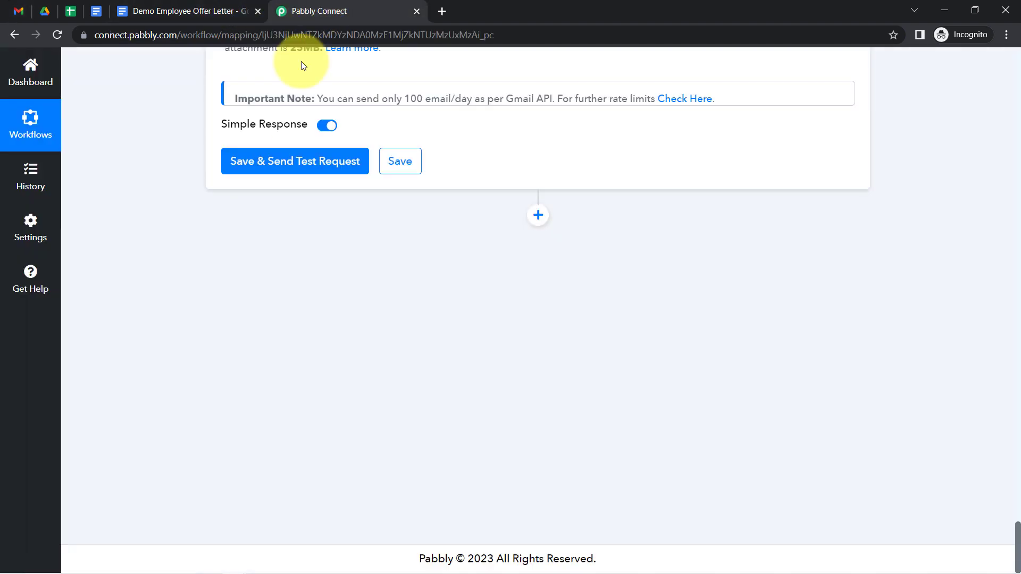
click(266, 166)
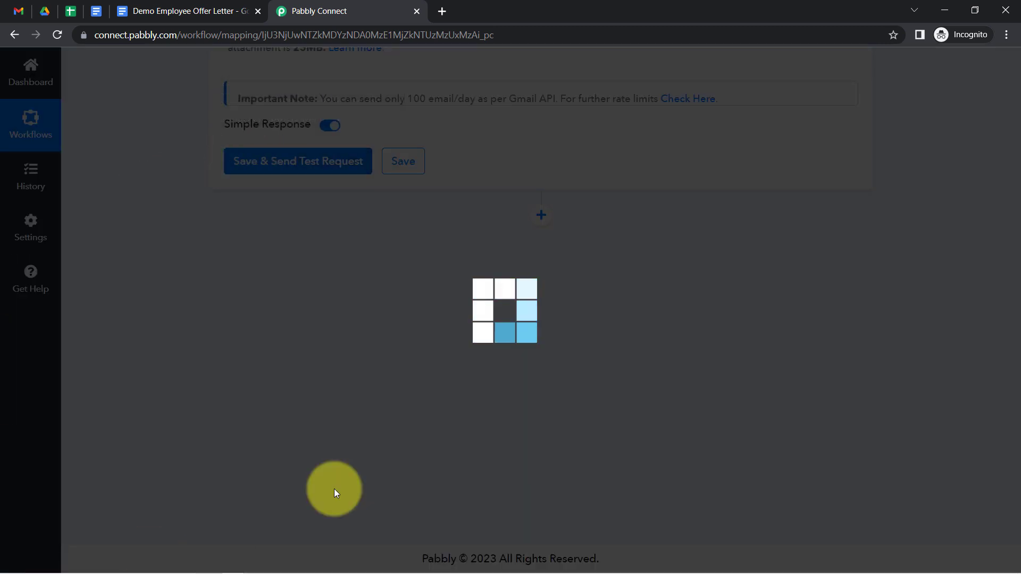
- Open the offer letter email in the Gmail inbox and review its greeting and body text
click(19, 10)
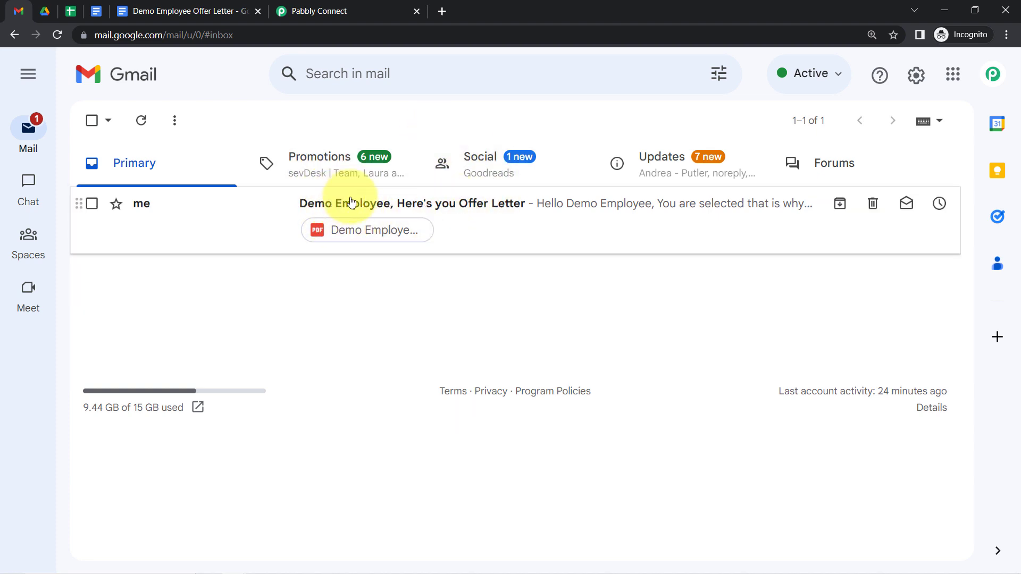
click(477, 208)
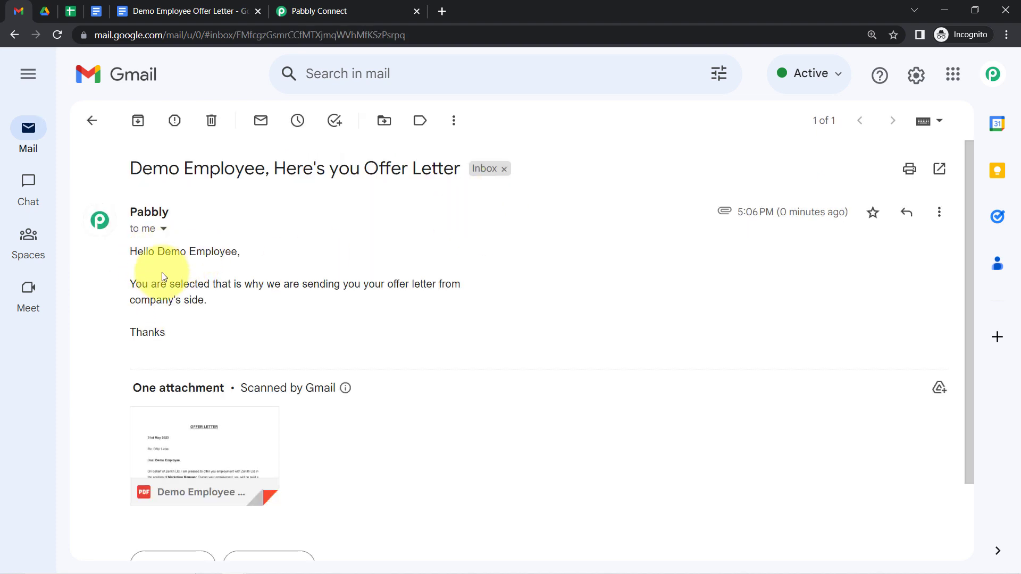
drag(161, 282, 201, 308)
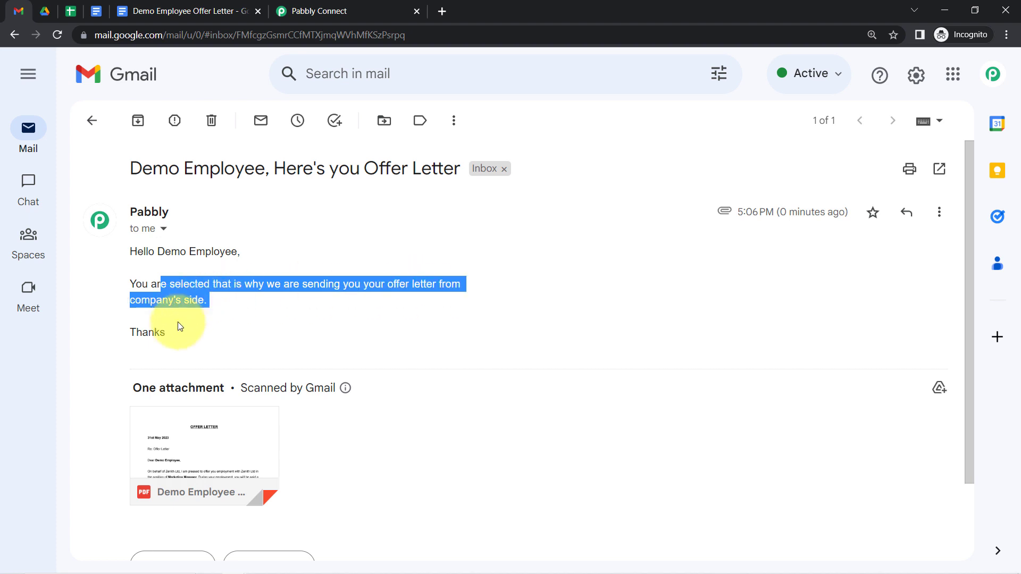
click(159, 287)
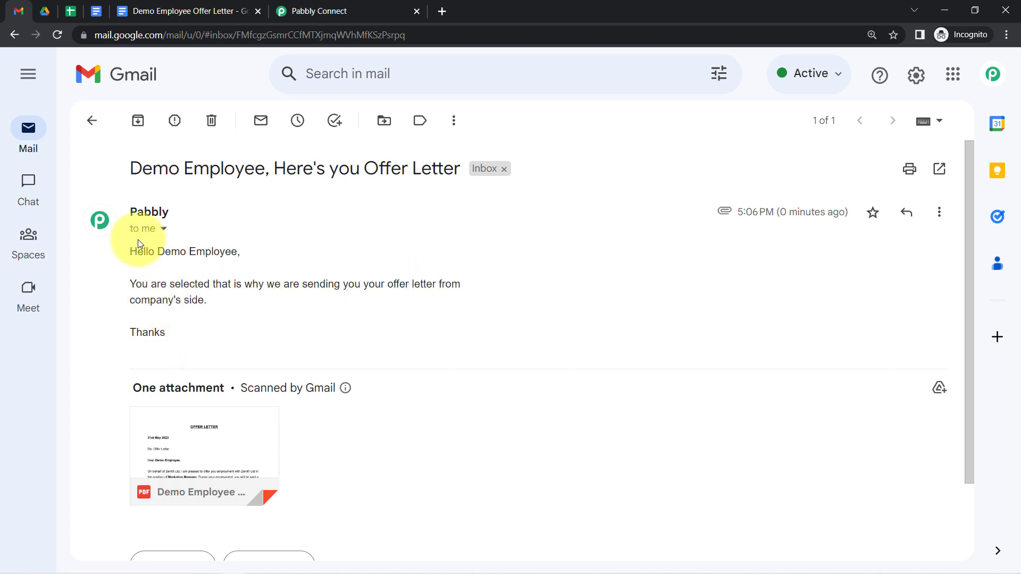
mouse_move(140, 251)
mouse_down()
mouse_move(167, 258)
mouse_move(182, 323)
mouse_move(174, 344)
mouse_move(184, 330)
mouse_move(130, 254)
mouse_up()
click(188, 322)
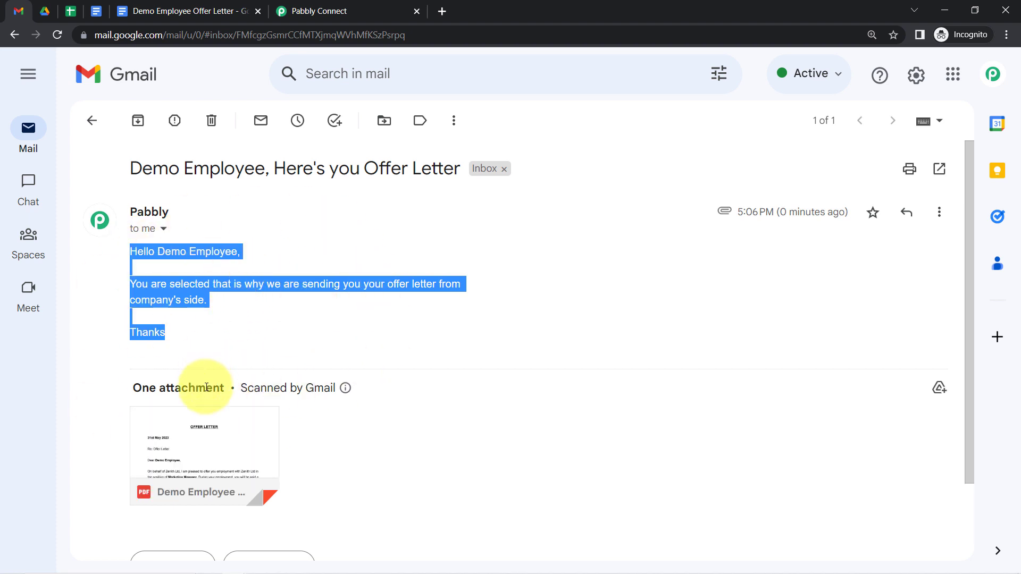
- Open the attached offer letter PDF and check its date and employee name
click(199, 450)
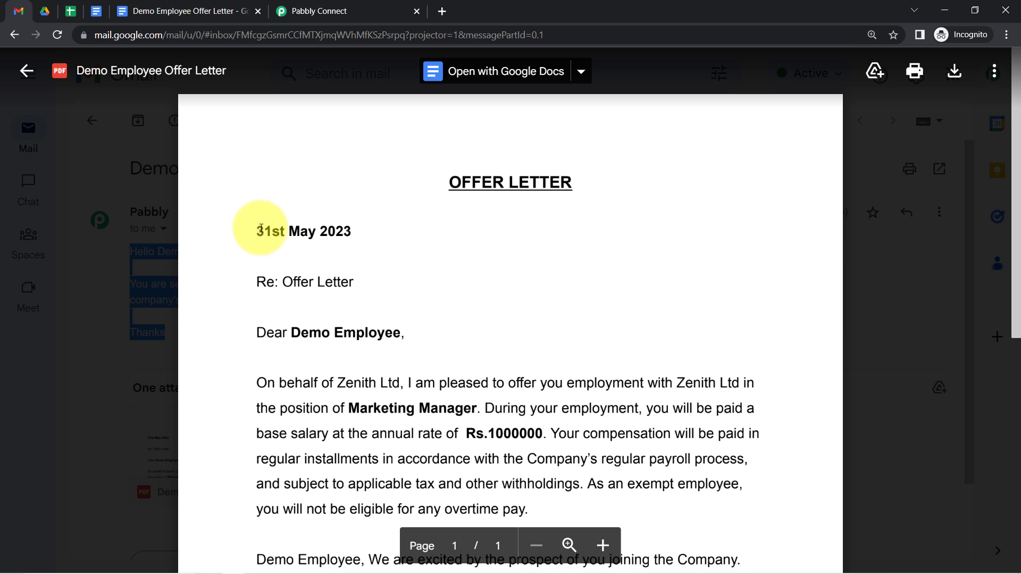
drag(257, 228, 360, 226)
drag(318, 333, 353, 322)
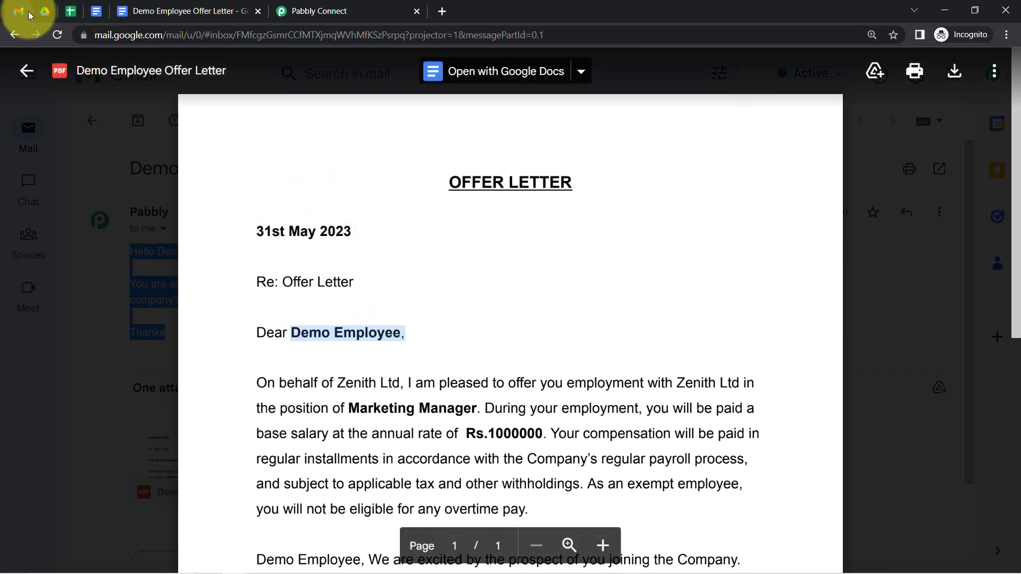
- Switch to the hiring spreadsheet and check the first employee's name, designation and salary against the letter
click(70, 11)
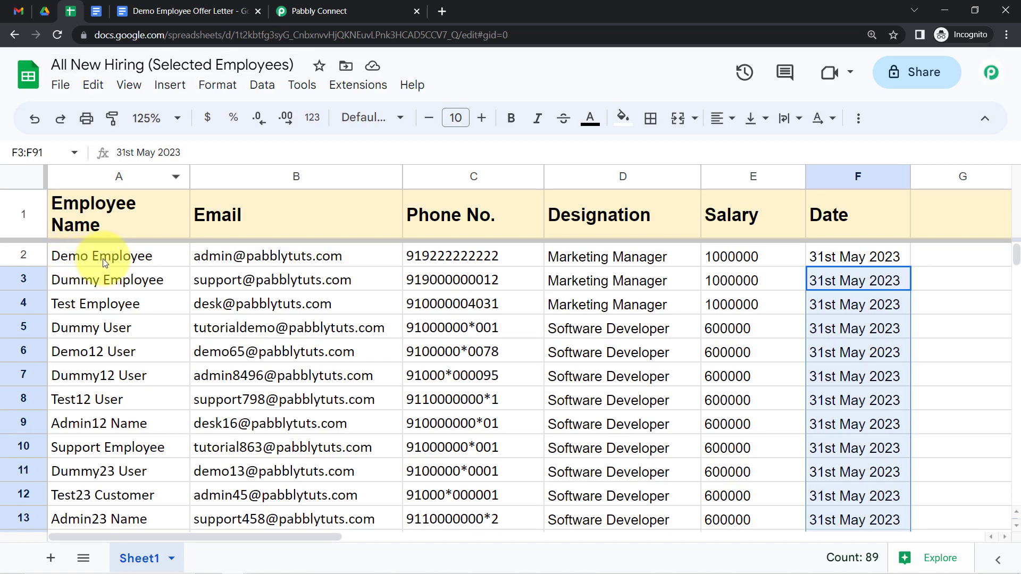
click(103, 256)
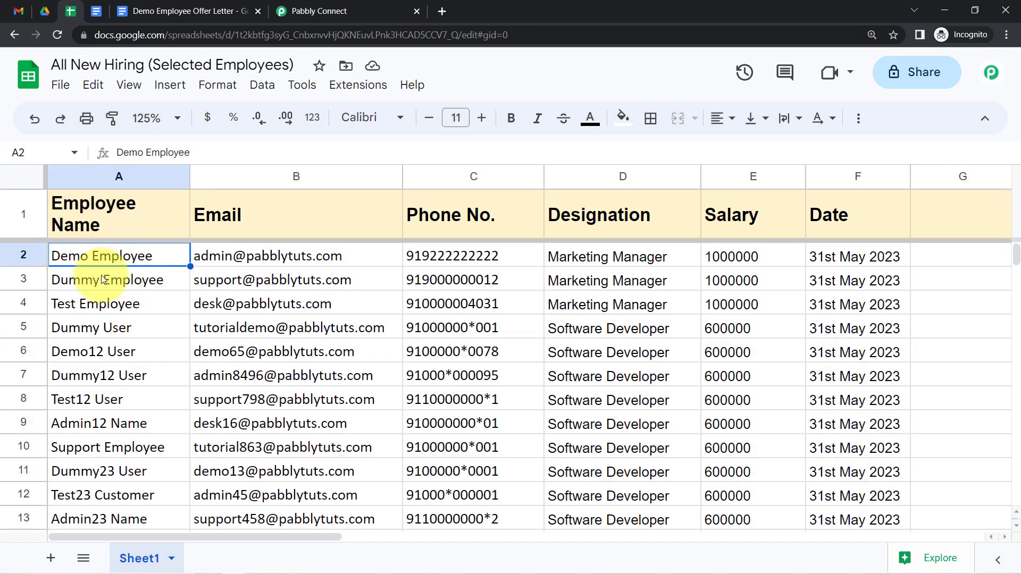
click(605, 252)
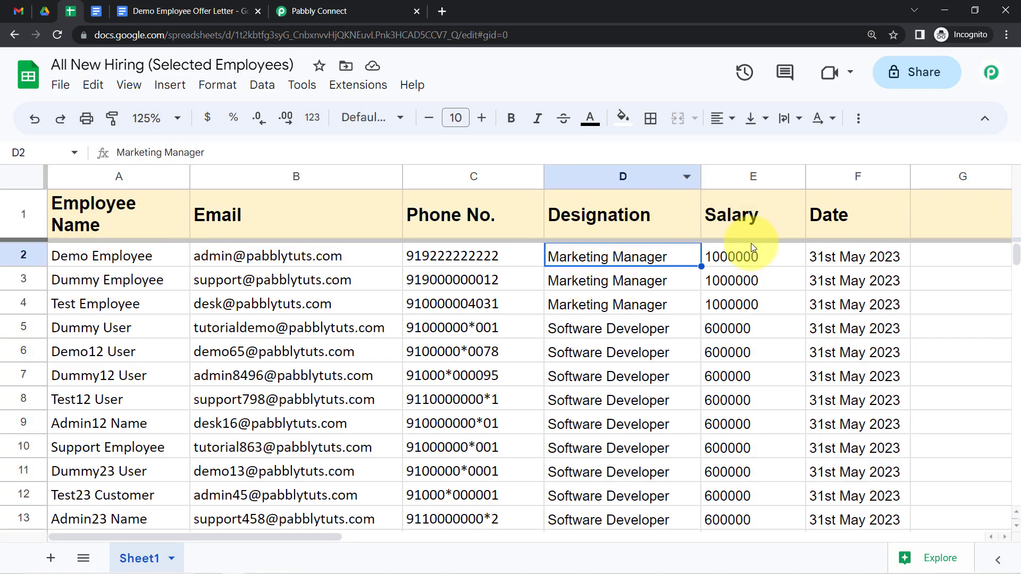
click(746, 258)
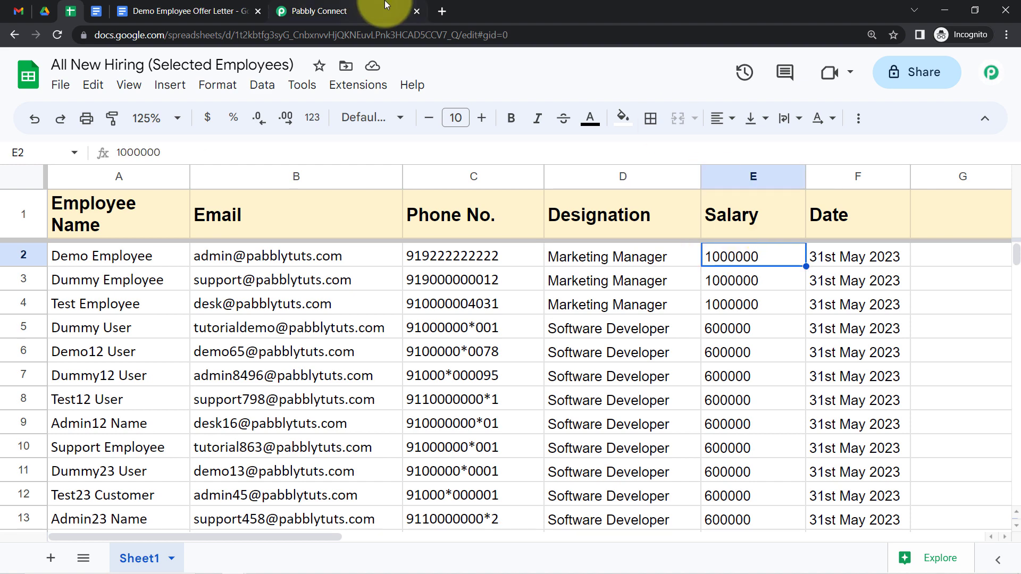
- Return to the offer letter PDF in Gmail, check its designation and salary, and close the preview
click(17, 12)
scroll(398, 383, down, 3)
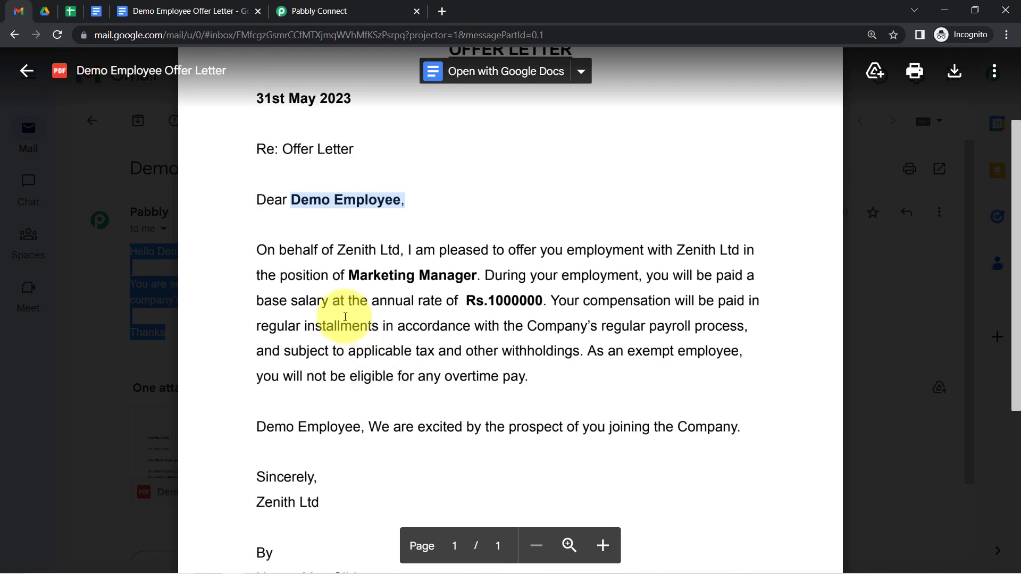
scroll(367, 276, up, 1)
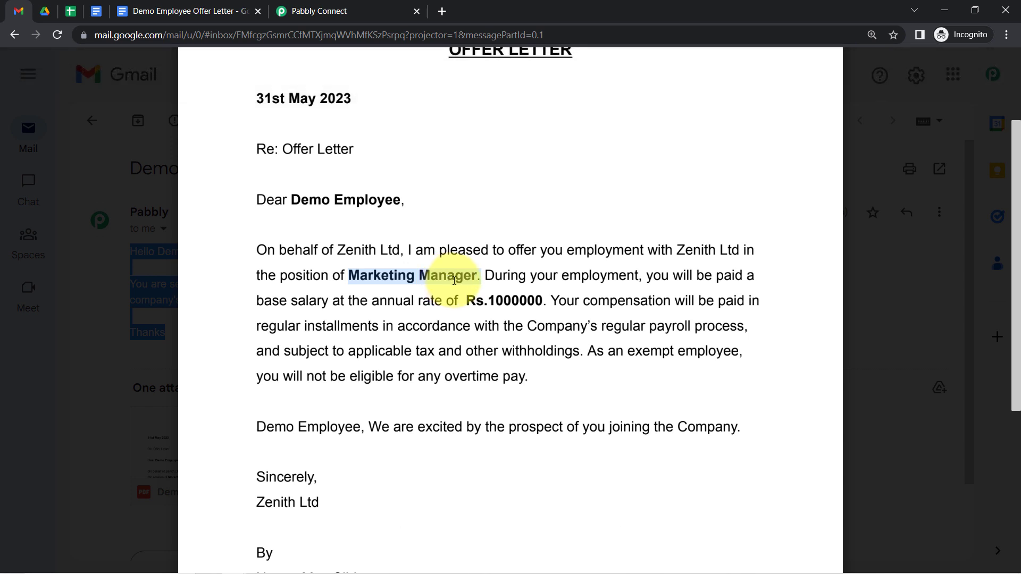
scroll(425, 394, down, 3)
scroll(414, 372, up, 5)
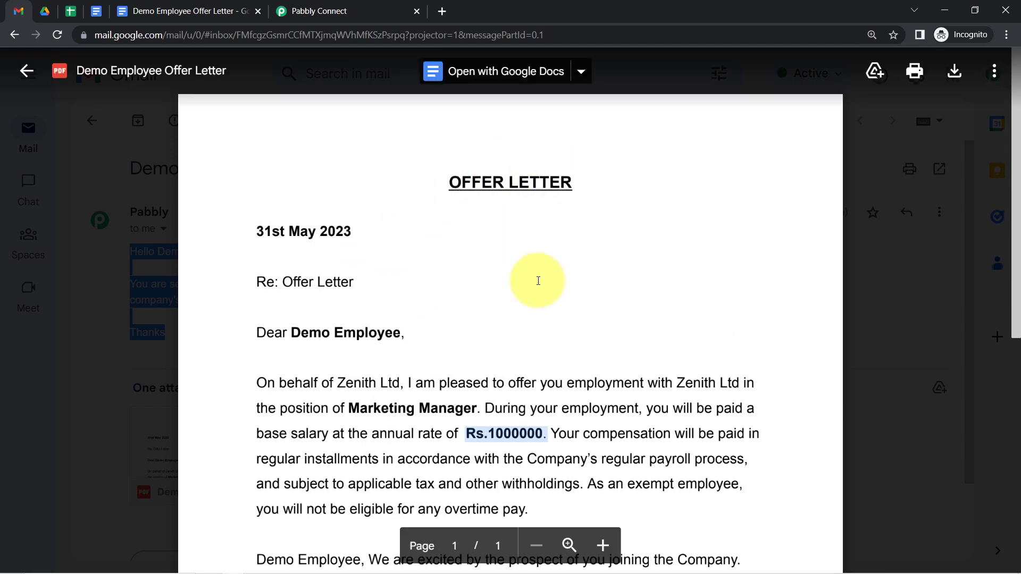
click(27, 71)
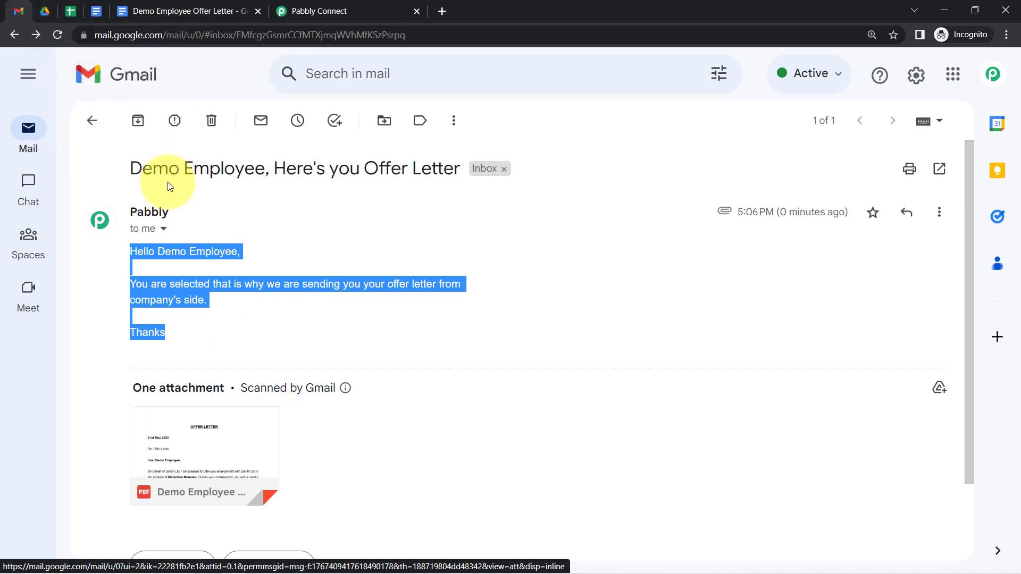
- Switch back to the hiring spreadsheet and select the entire Email column to review the recipients
mouse_move(196, 400)
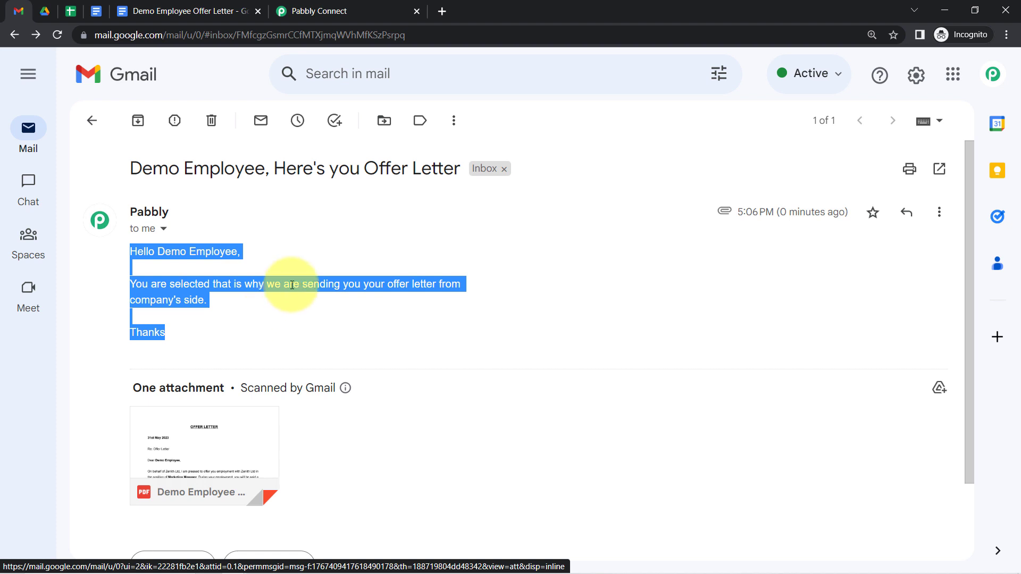
click(71, 11)
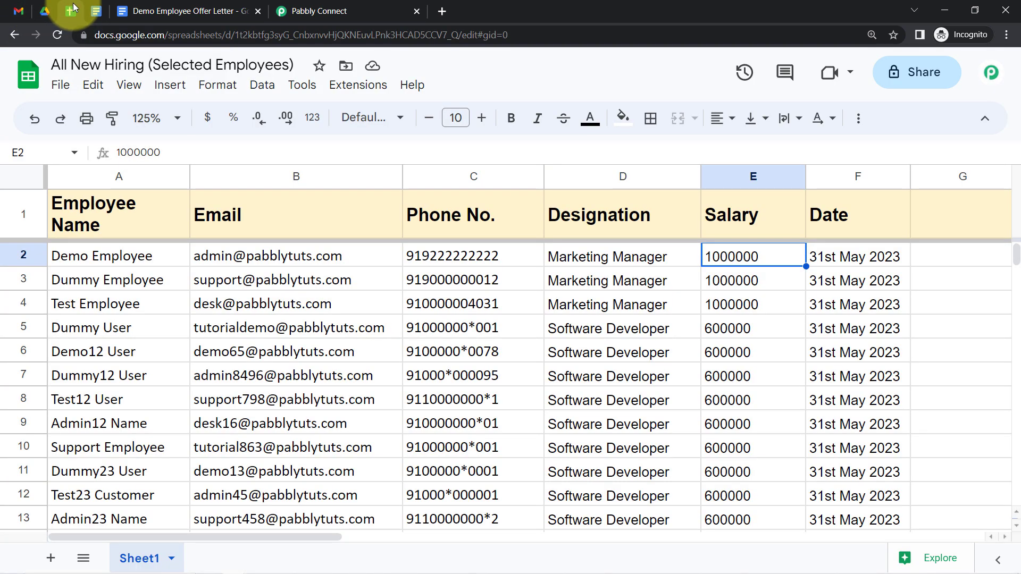
click(279, 176)
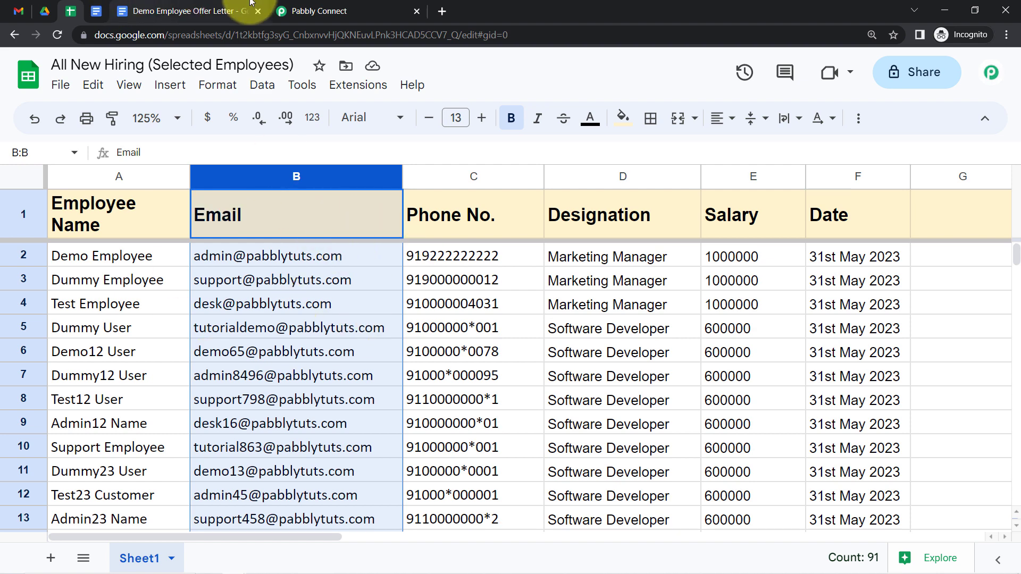
- Return to the Pabbly Connect workflow and collapse the Google Sheets trigger to review the sequence of steps
click(325, 11)
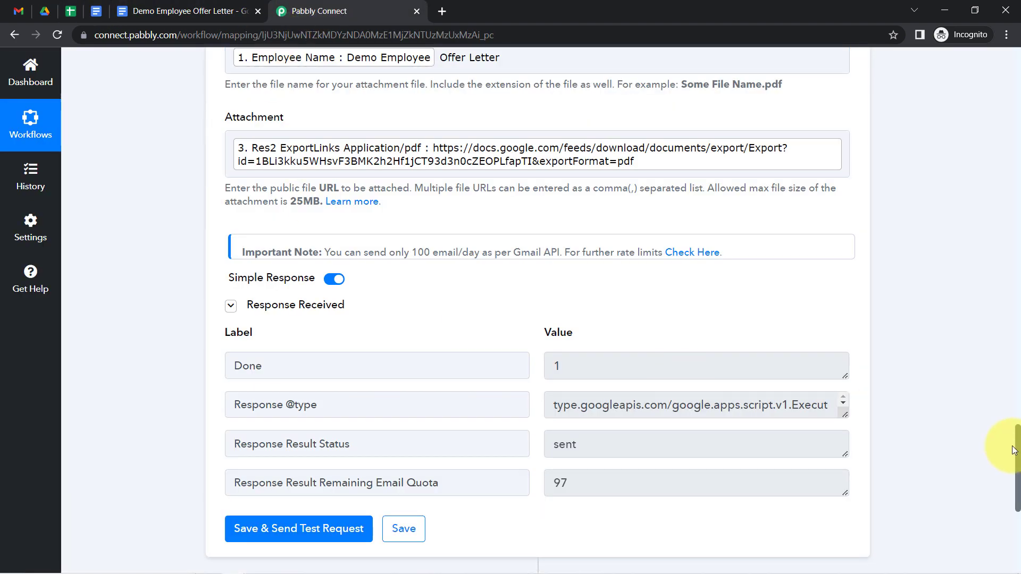
drag(1017, 449, 1002, 87)
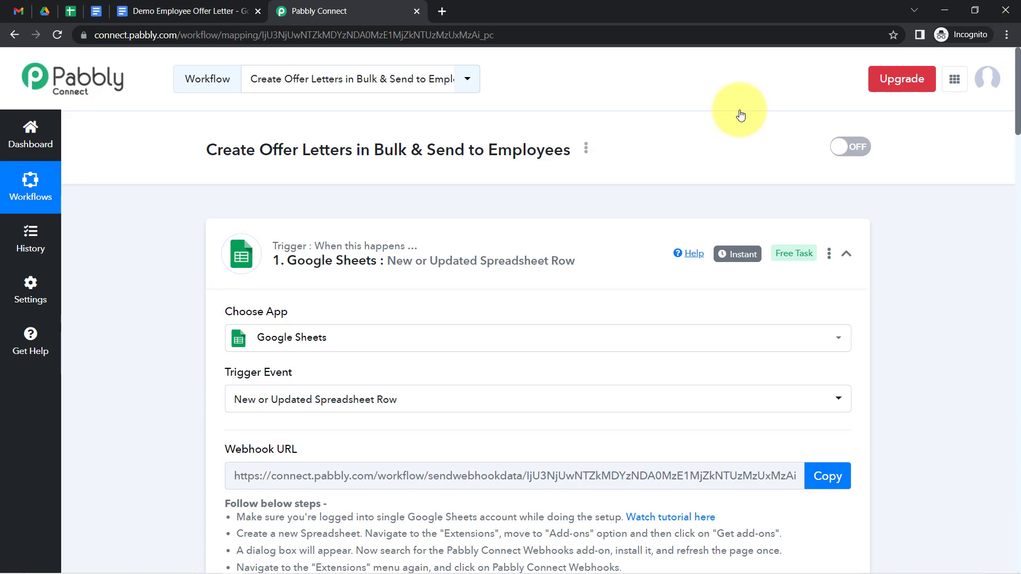
click(328, 252)
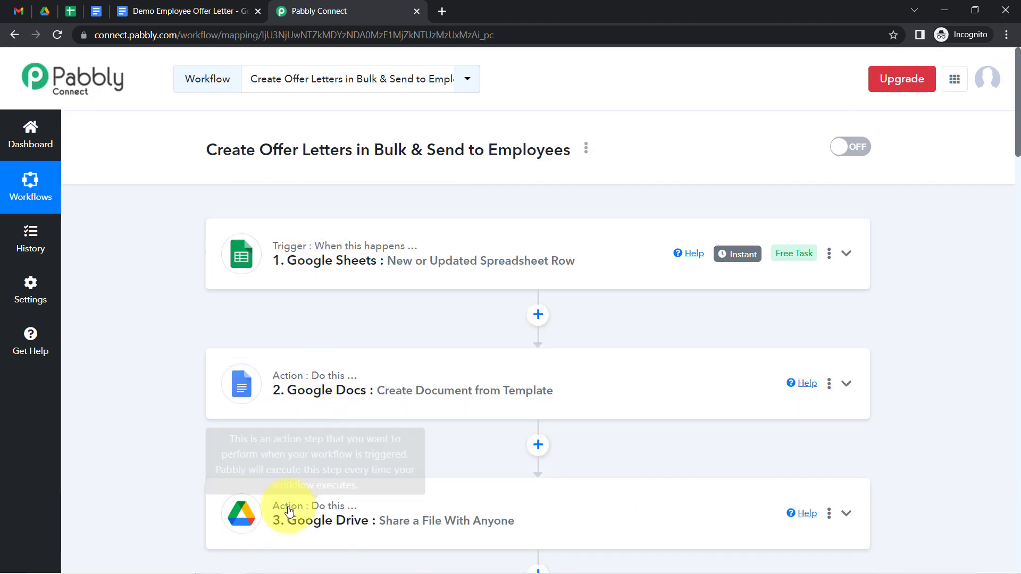
- Review the workflow's actions down to the Gmail step, and switch to Google Drive to check the offer letters folder
scroll(314, 475, down, 2)
scroll(314, 475, down, 2)
click(298, 448)
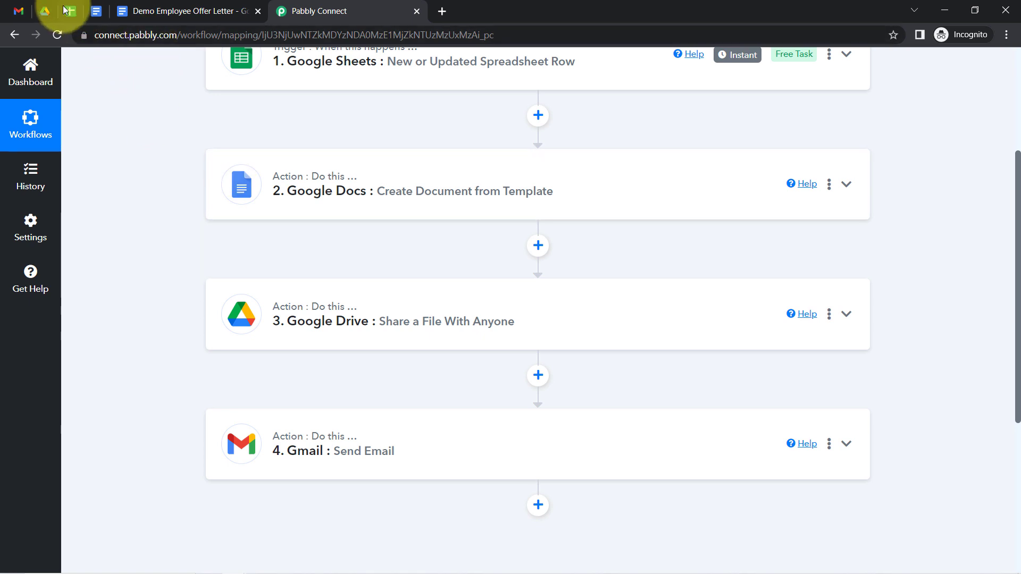
click(45, 11)
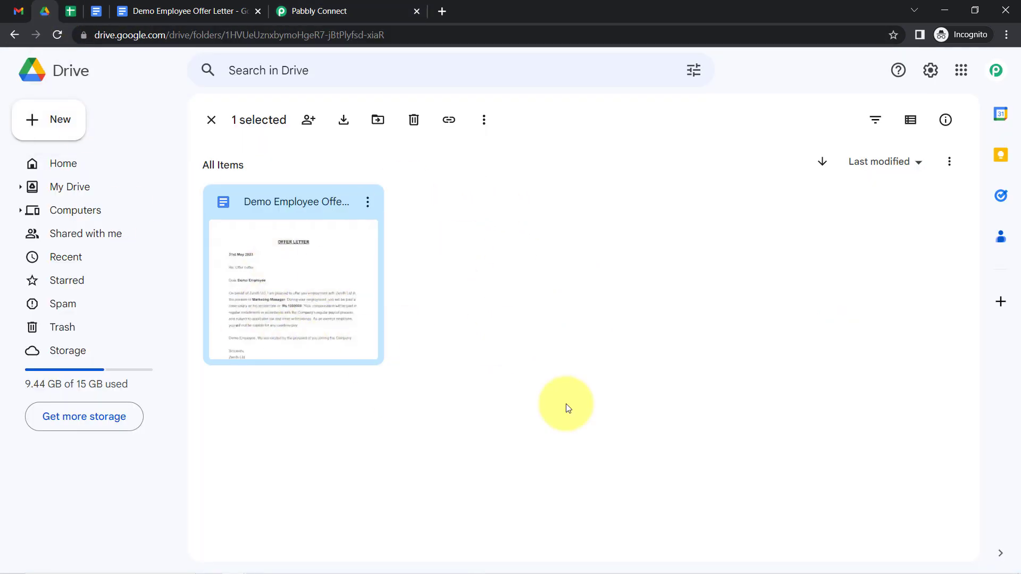
click(71, 11)
click(46, 11)
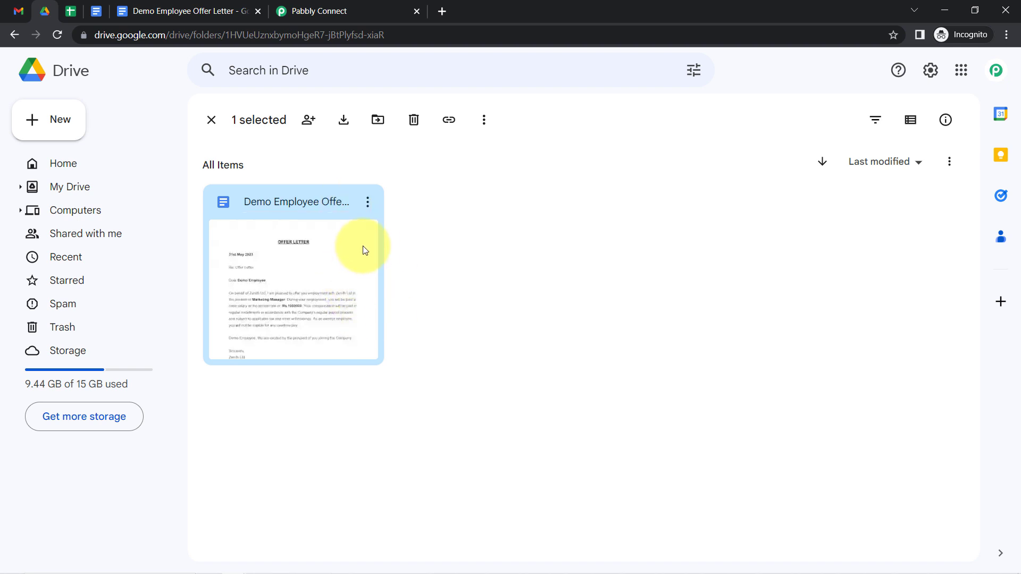
- Switch to the hiring spreadsheet and run Send All Data from the Pabbly Connect Webhooks extension
click(70, 11)
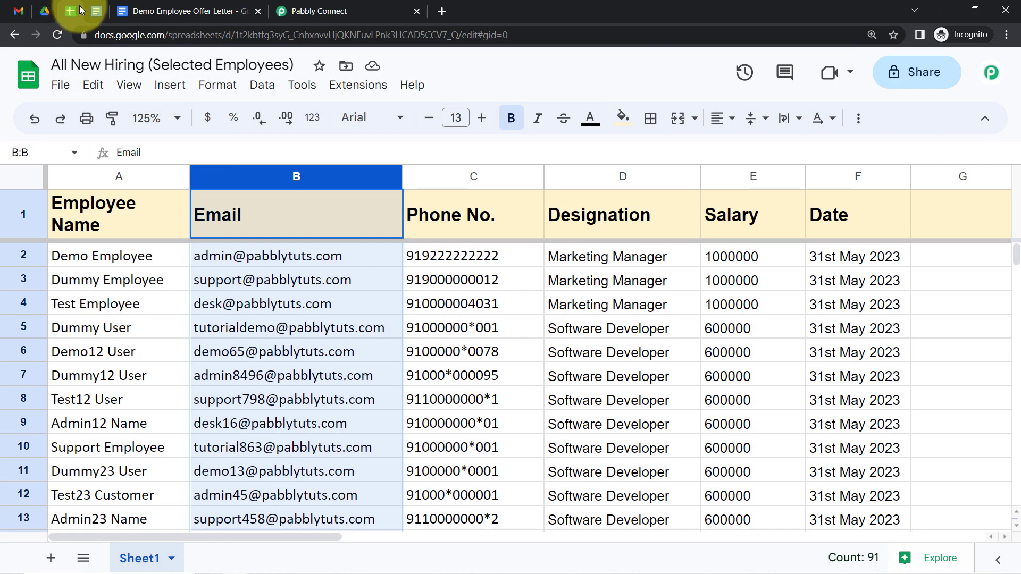
click(357, 90)
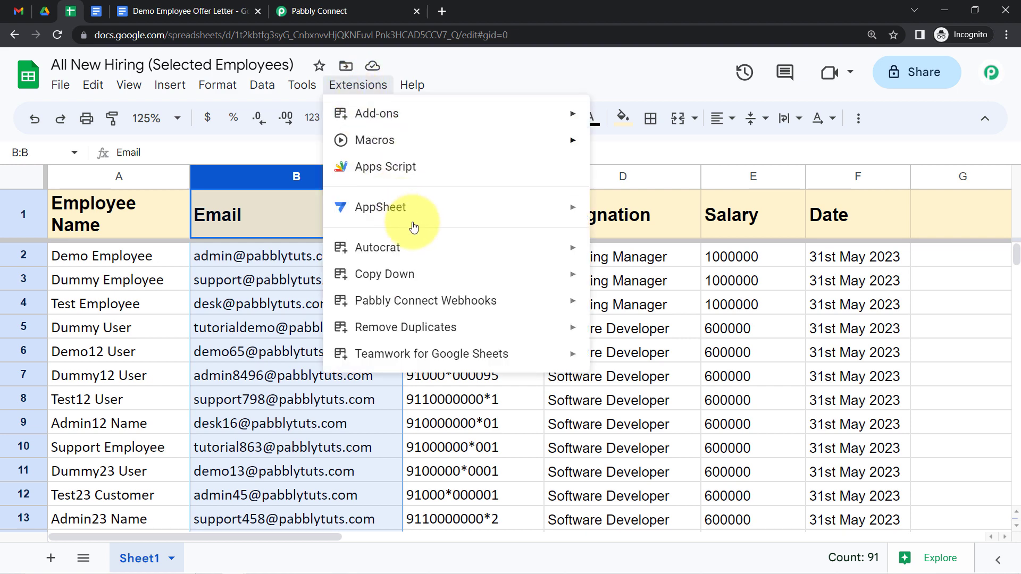
mouse_move(440, 306)
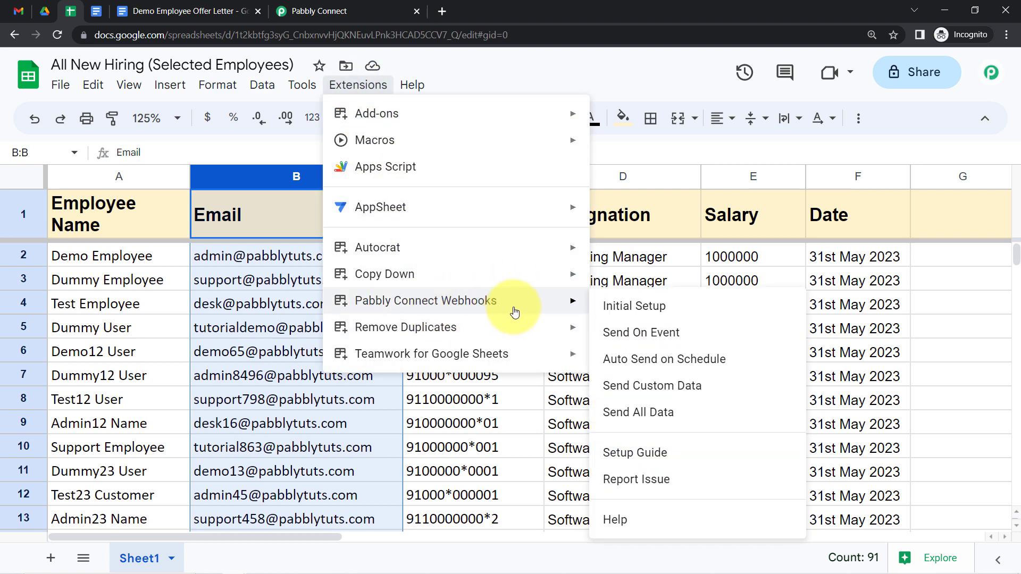
click(626, 418)
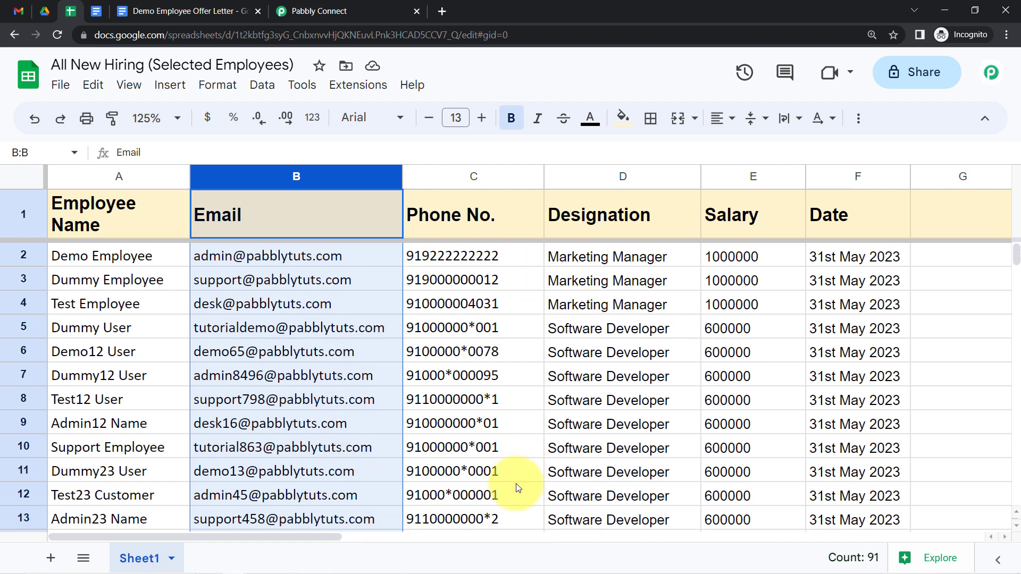
- Switch to Google Drive and review the generated documents in the All Offer Letters folder
click(45, 11)
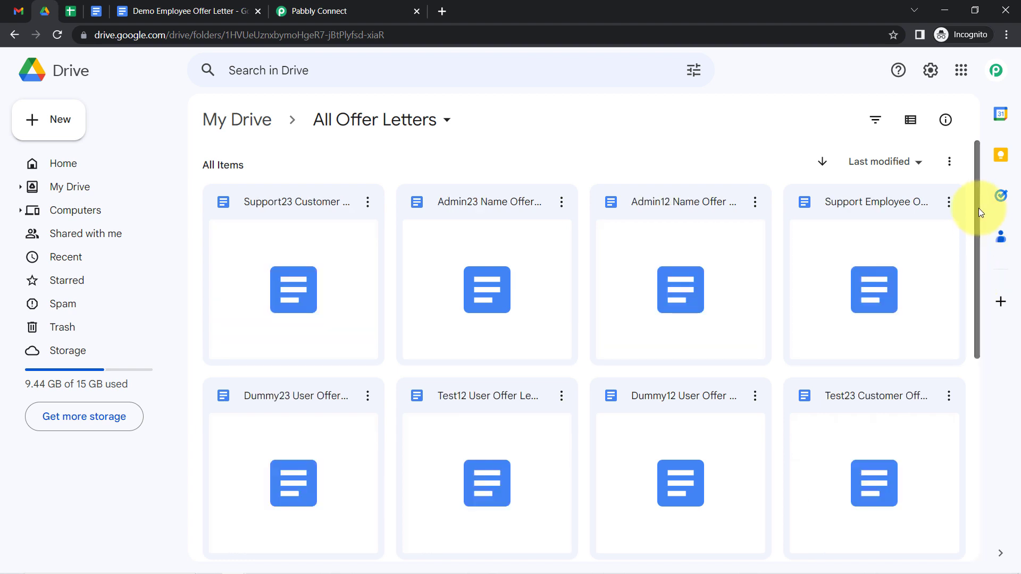
scroll(965, 288, down, 5)
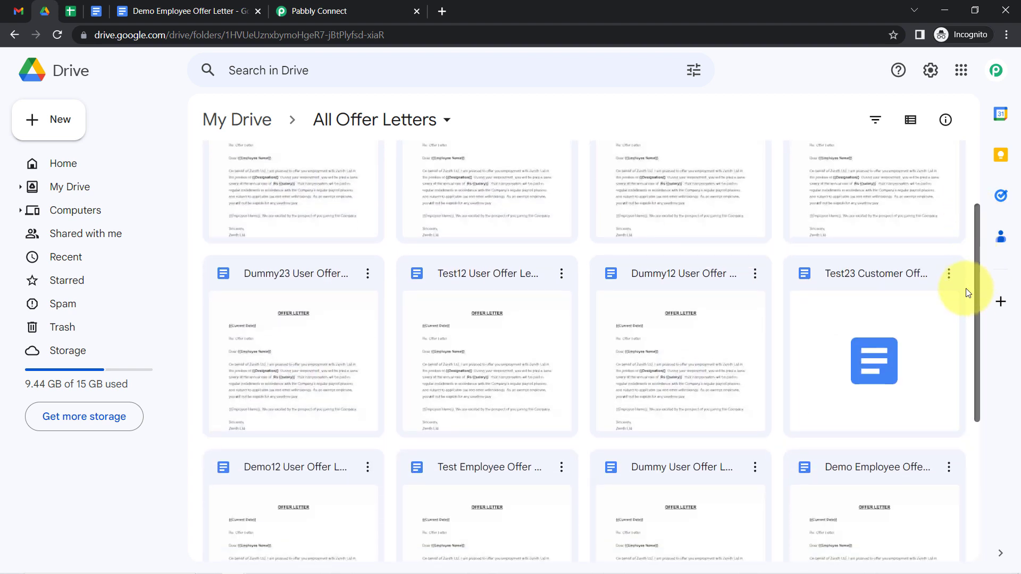
scroll(941, 391, down, 3)
scroll(966, 242, up, 10)
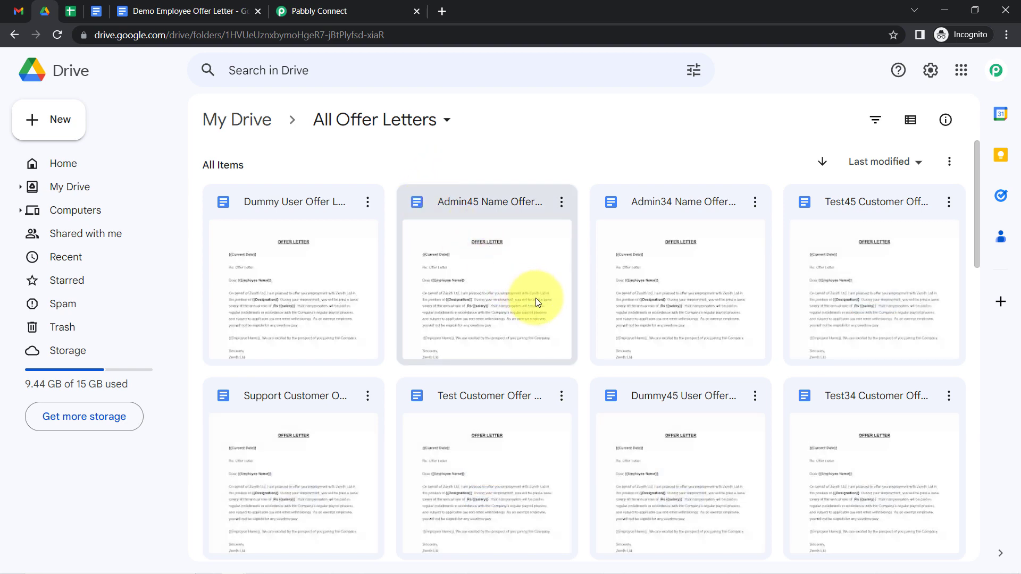
- Return to the Pabbly Connect workflow, dismiss the workflow-enabled message and collapse the Google Sheets trigger to review the steps
click(70, 11)
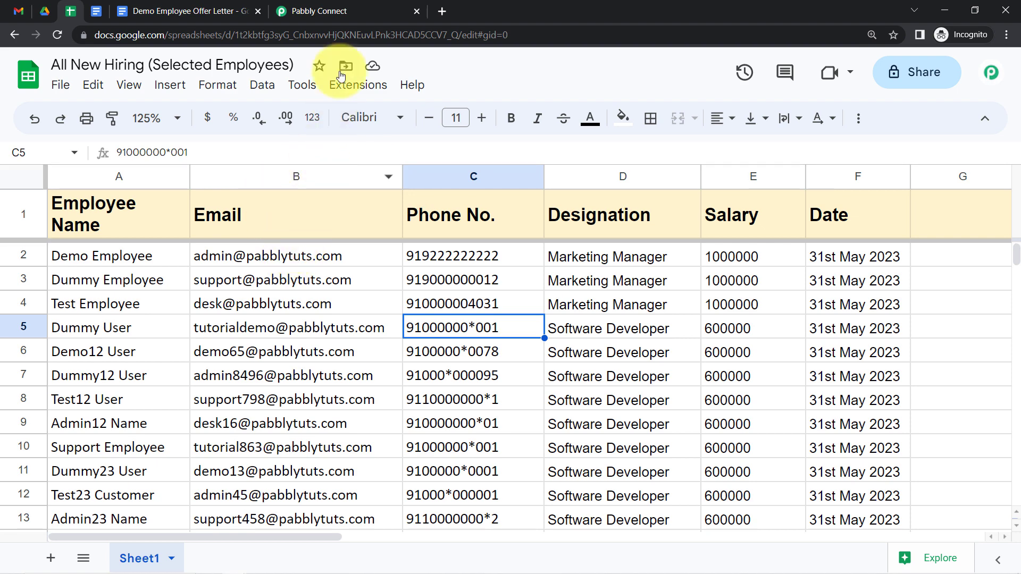
click(340, 8)
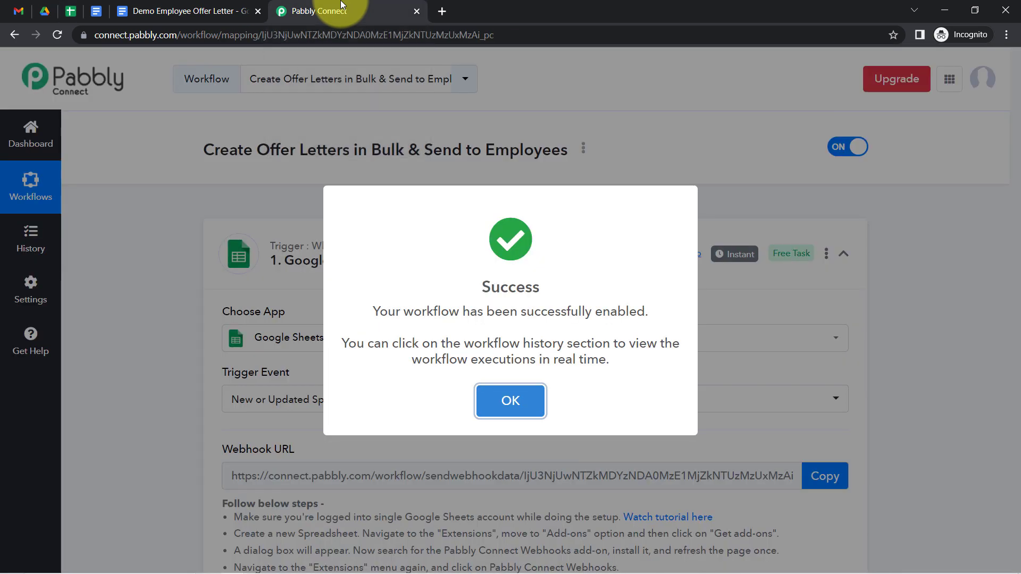
click(510, 400)
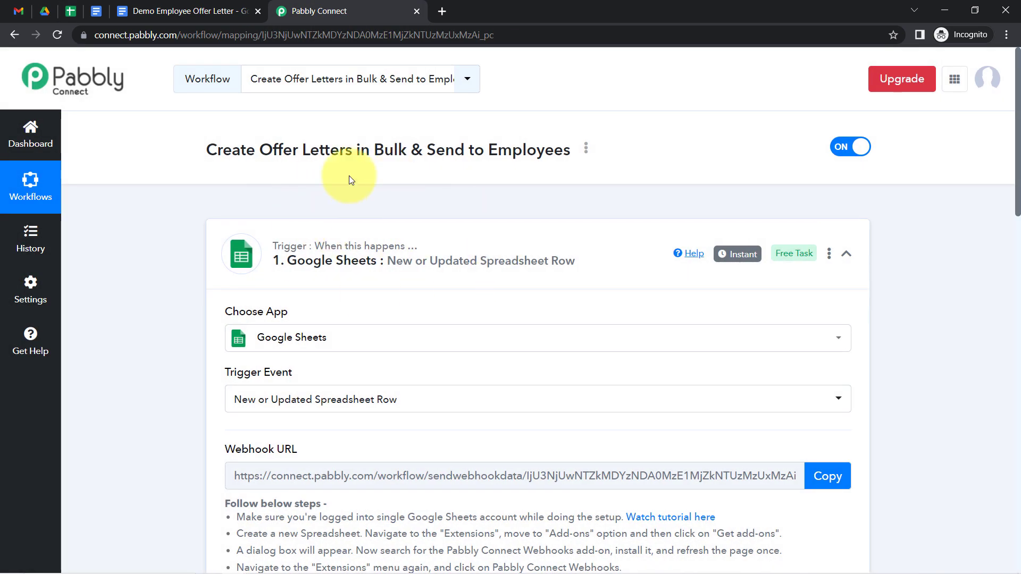
click(470, 264)
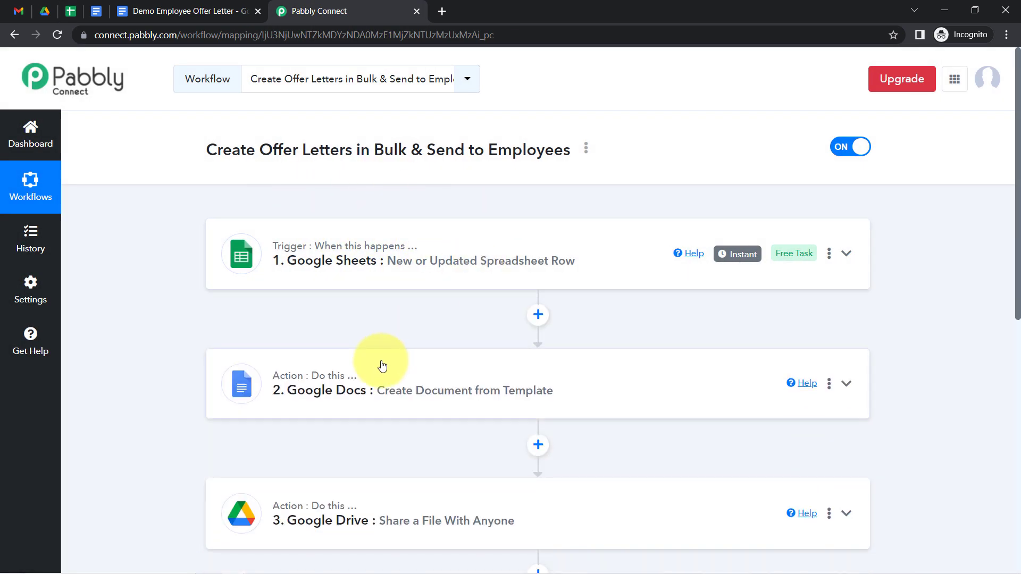
scroll(385, 367, down, 5)
scroll(367, 319, up, 5)
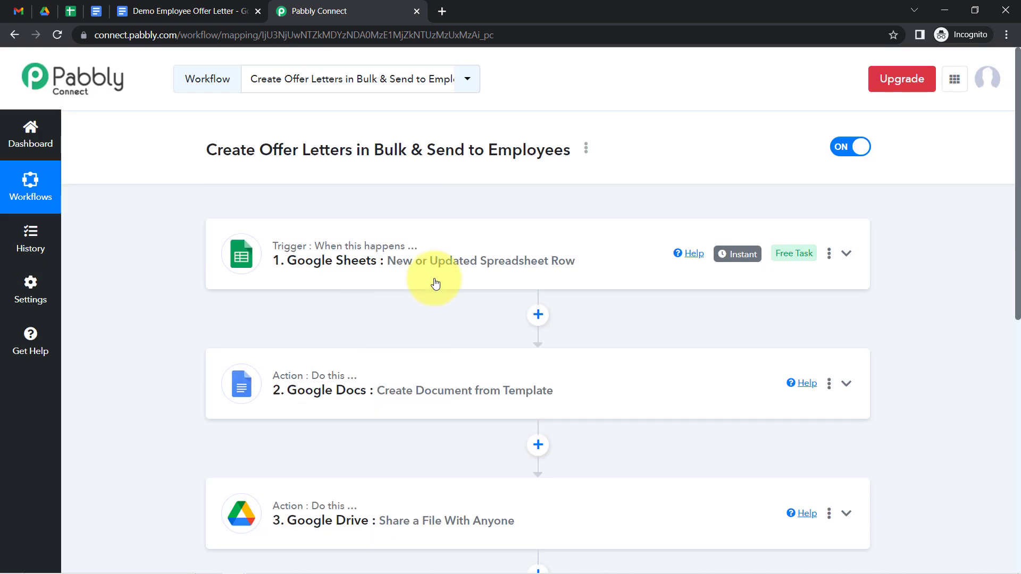
scroll(449, 246, down, 1)
scroll(451, 262, up, 1)
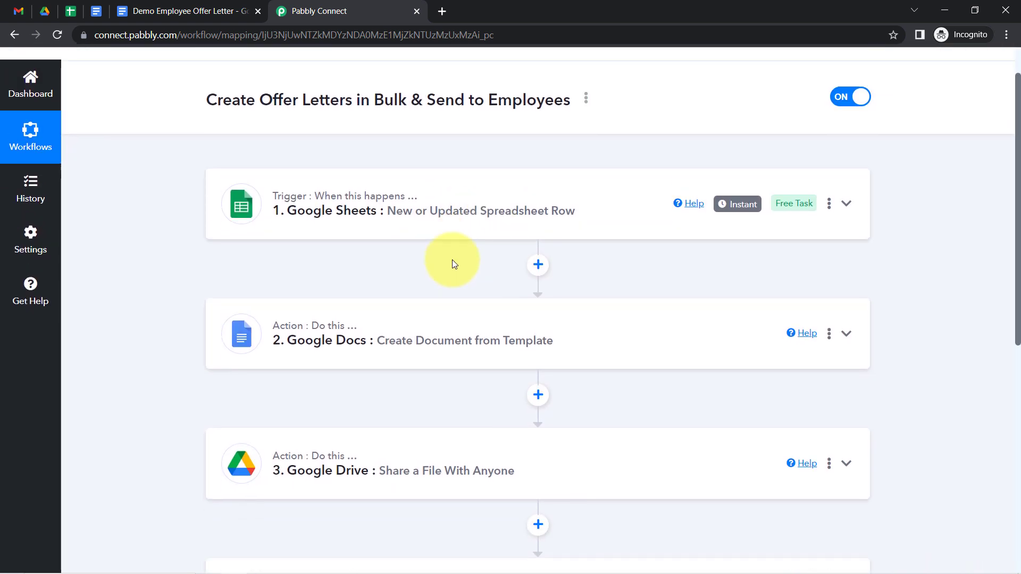
scroll(457, 267, down, 1)
scroll(490, 250, up, 1)
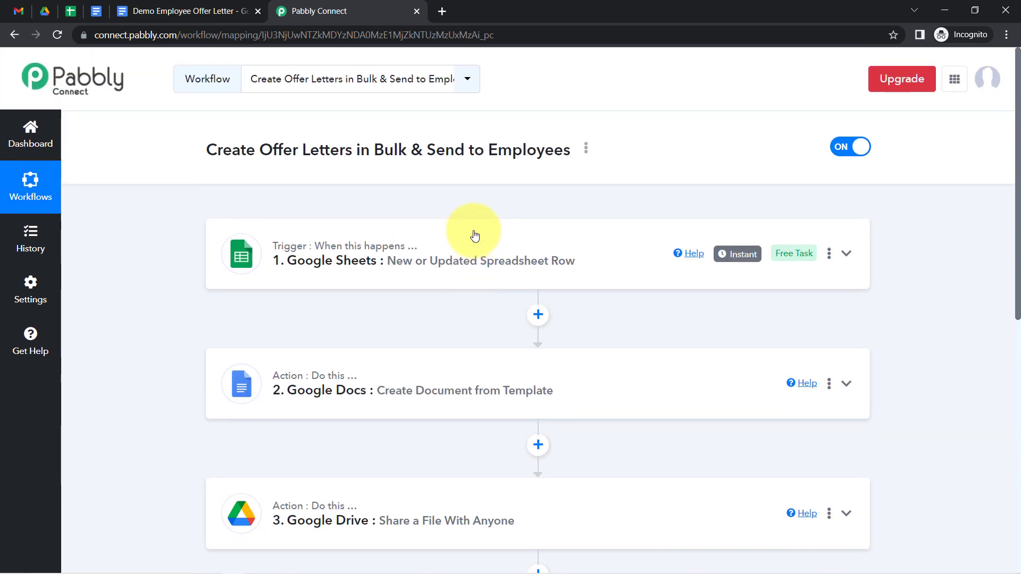
- Select all cells in the hiring spreadsheet to review the employee records, and check the Gmail inbox for the offer letter emails
click(75, 12)
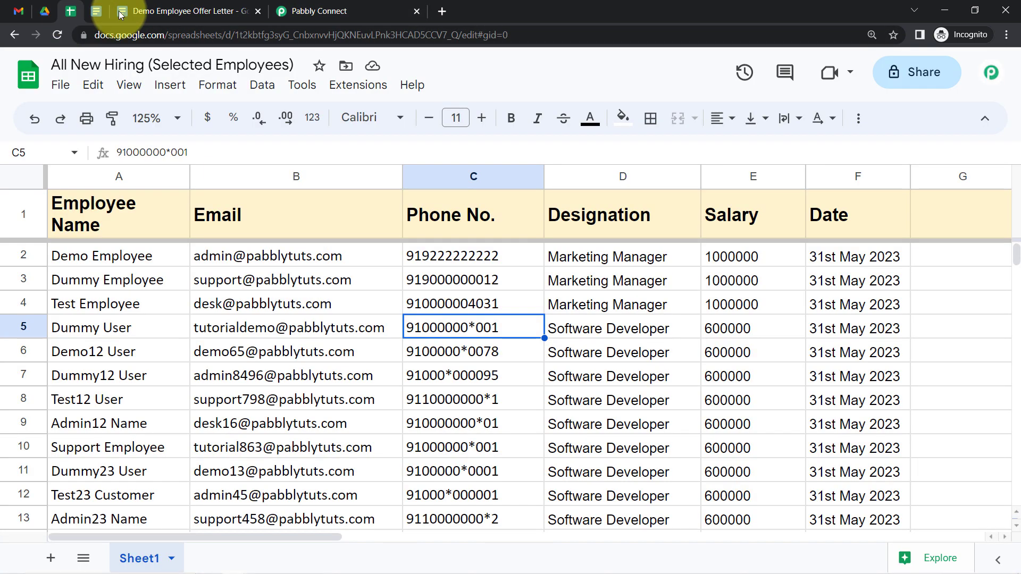
click(1, 173)
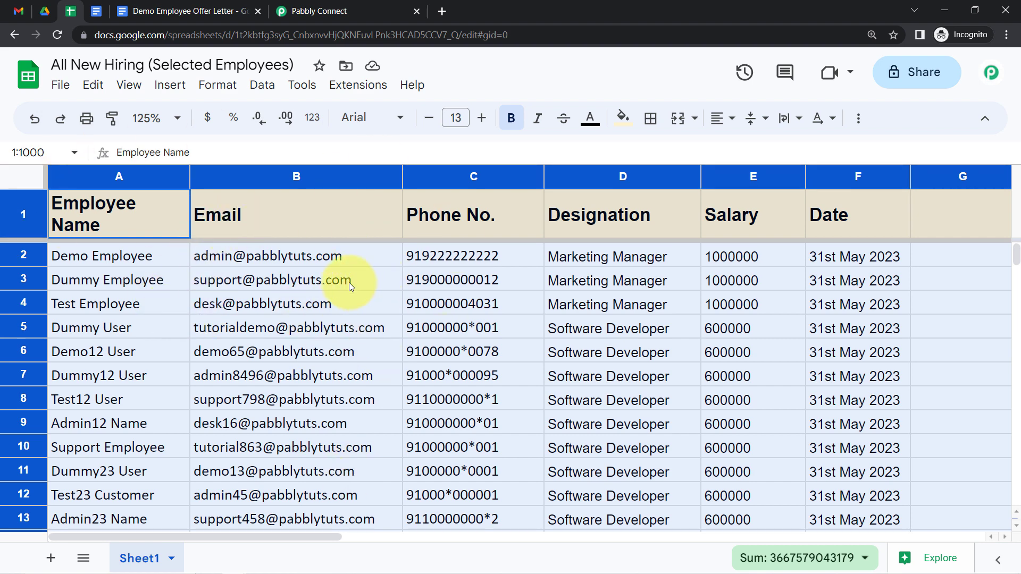
click(24, 10)
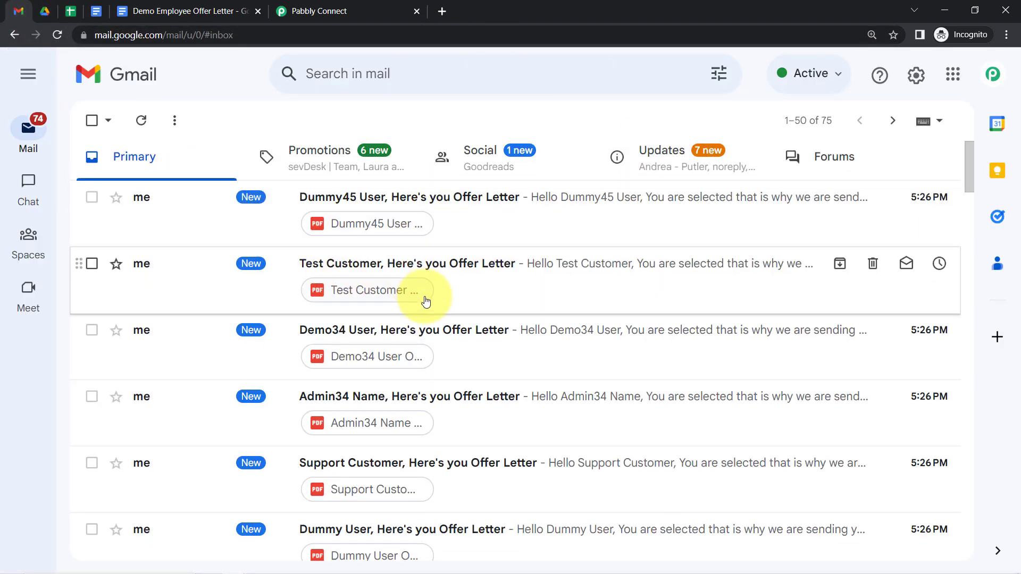
scroll(581, 335, down, 5)
scroll(616, 371, up, 5)
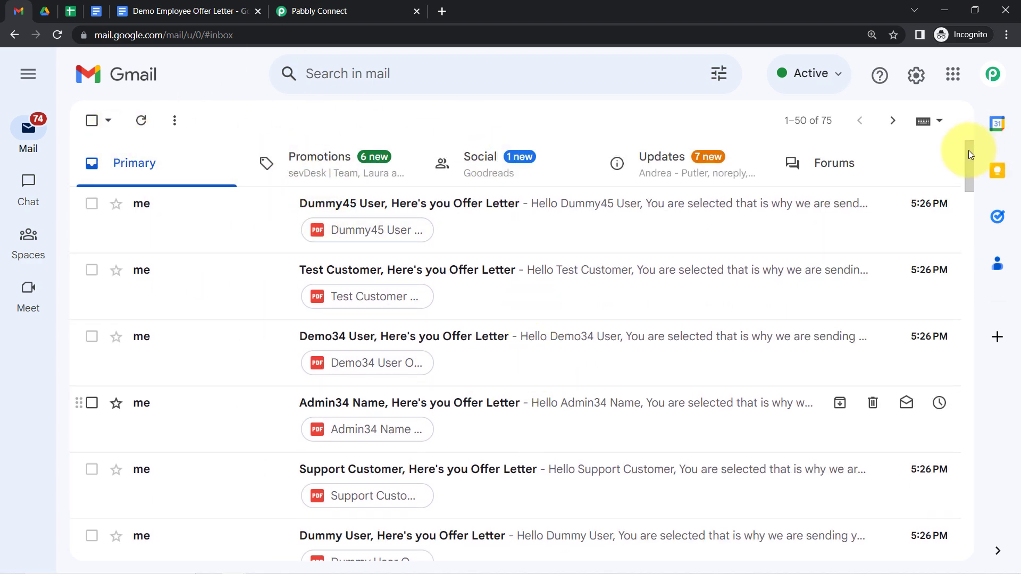
mouse_move(968, 150)
mouse_down()
mouse_move(951, 269)
mouse_move(962, 422)
mouse_move(976, 132)
mouse_up()
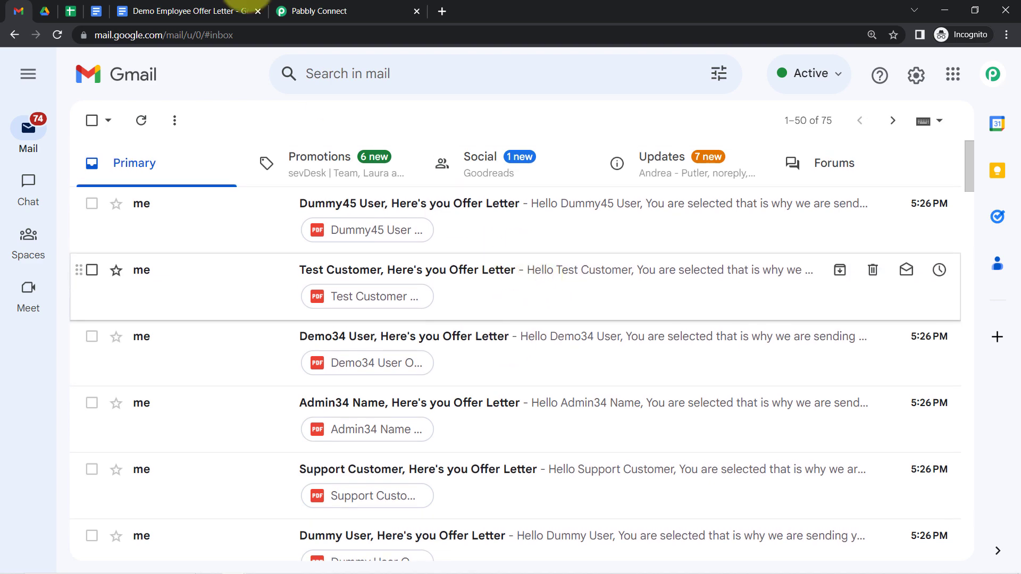
- Return to Pabbly Connect, copy the workflow's share link and close the Share Workflow dialog
click(410, 8)
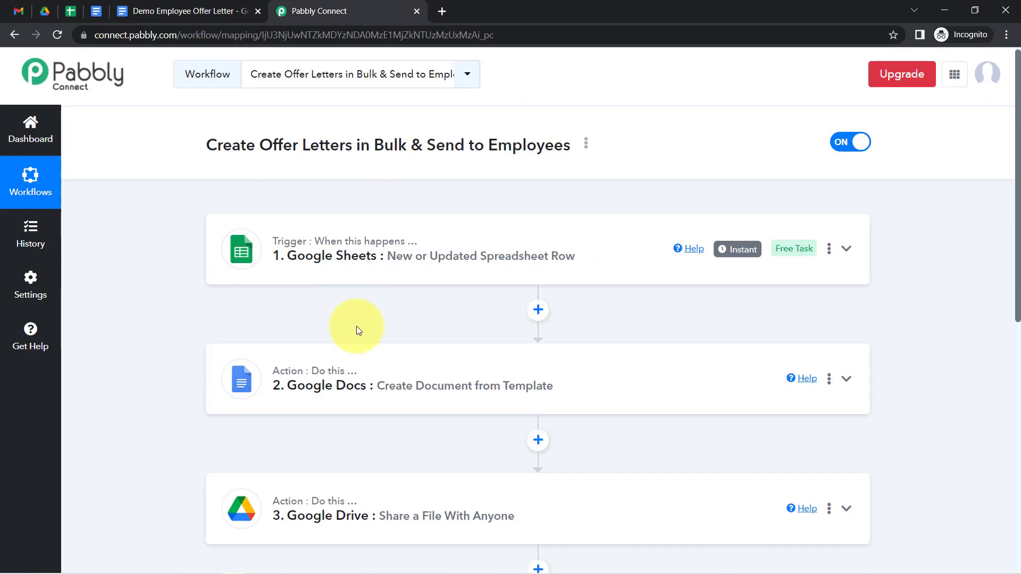
scroll(357, 326, up, 1)
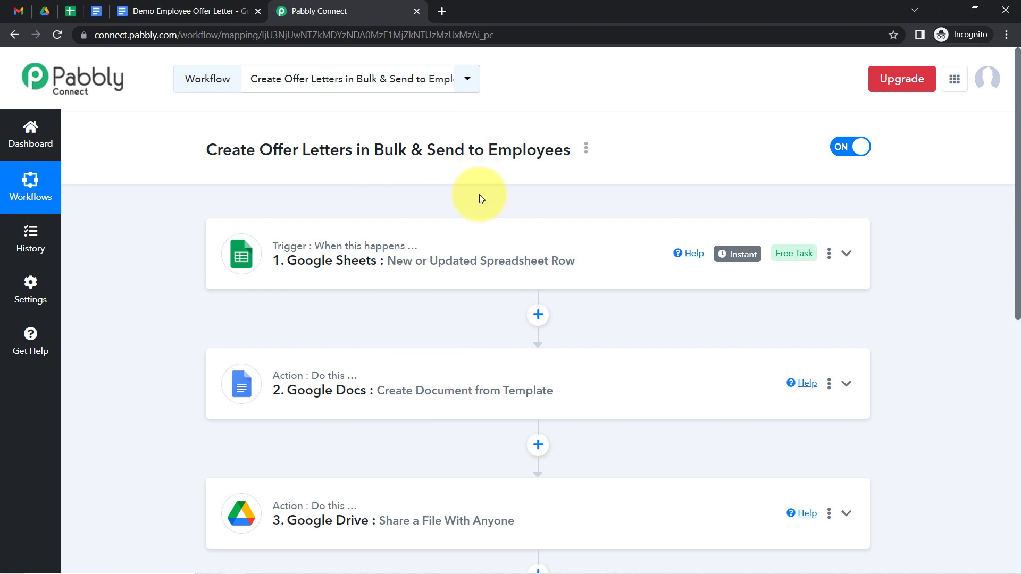
click(587, 151)
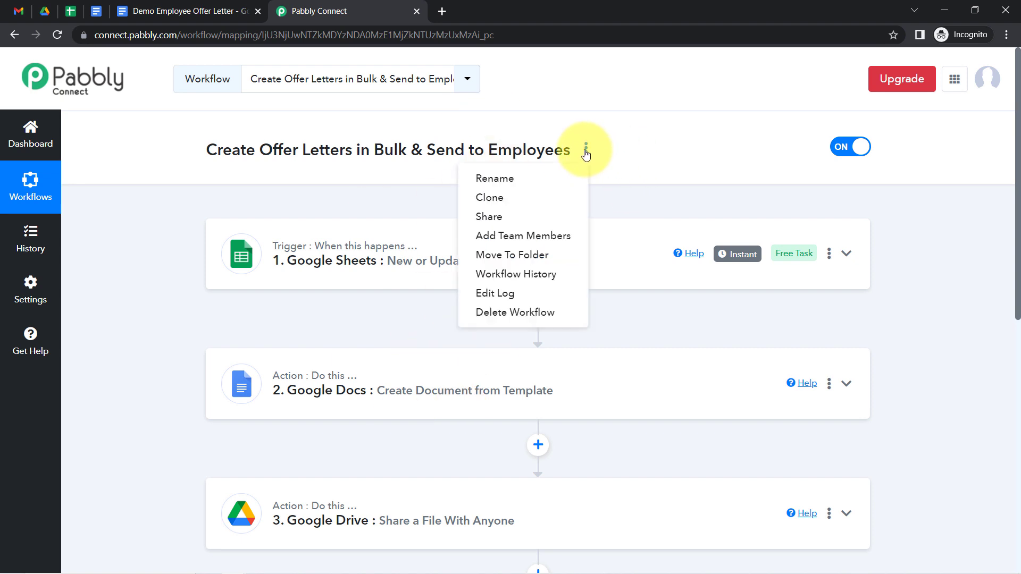
click(510, 218)
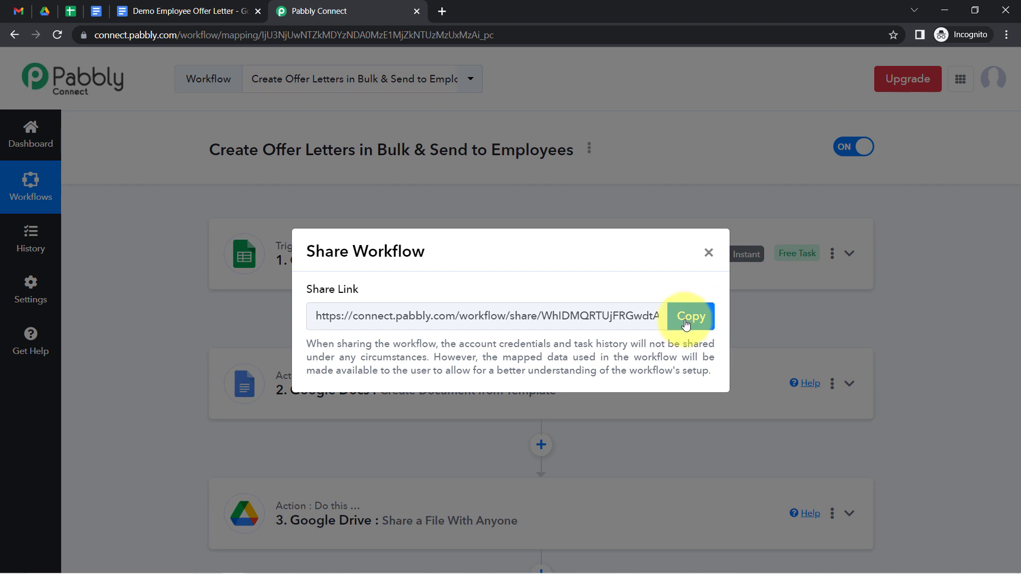
click(690, 317)
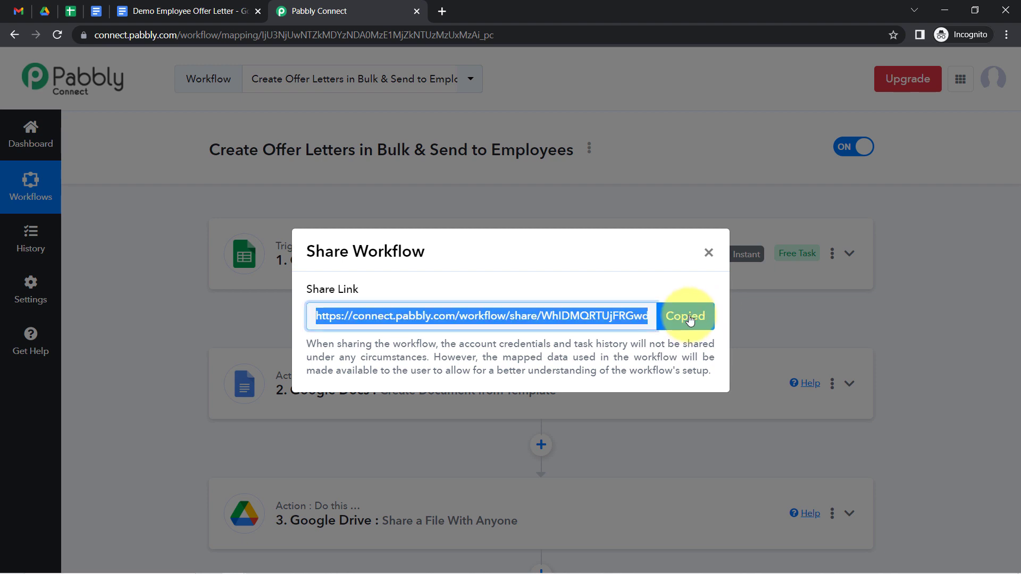
click(710, 253)
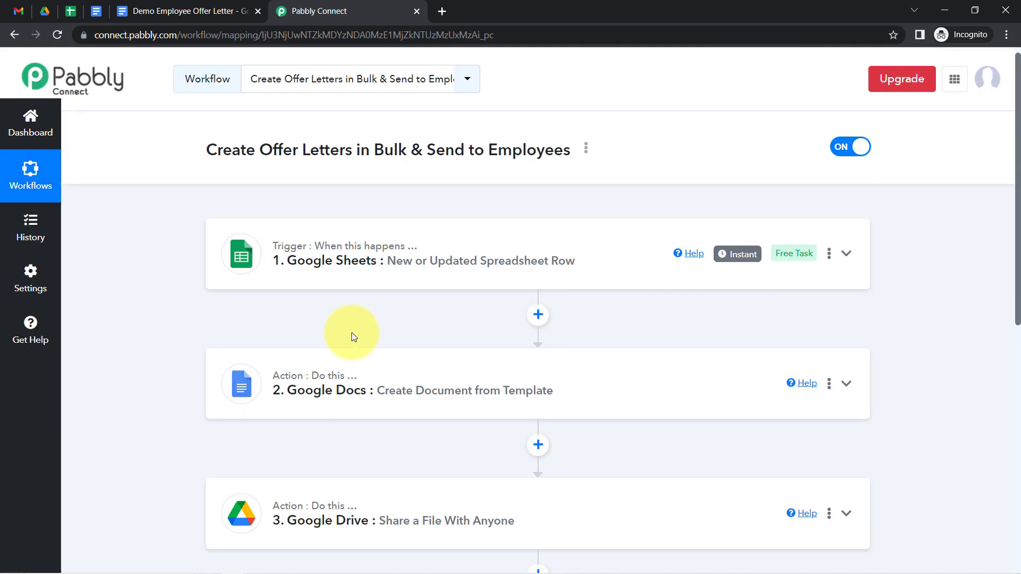
scroll(353, 336, down, 5)
scroll(354, 337, up, 4)
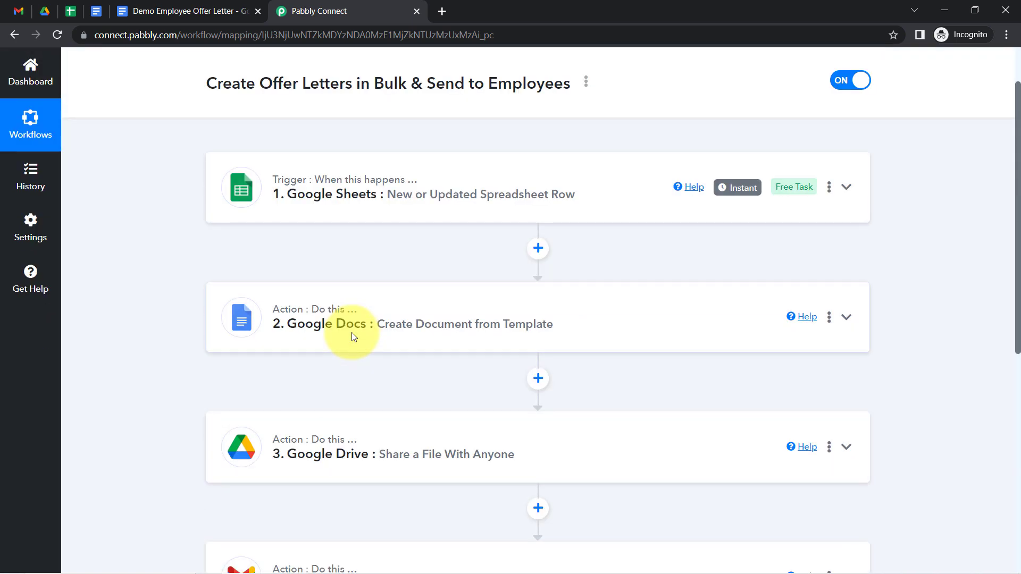